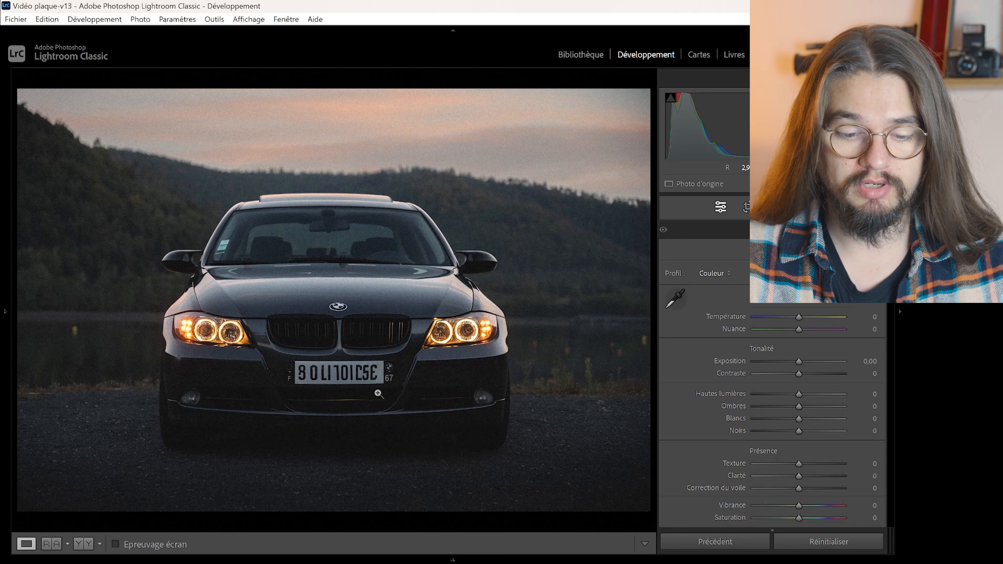
# - Open a copy of the car photo with the Lightroom corrections in Photoshop 2024 and confirm the embedded colour profile mismatch
pyautogui.click(353, 380)
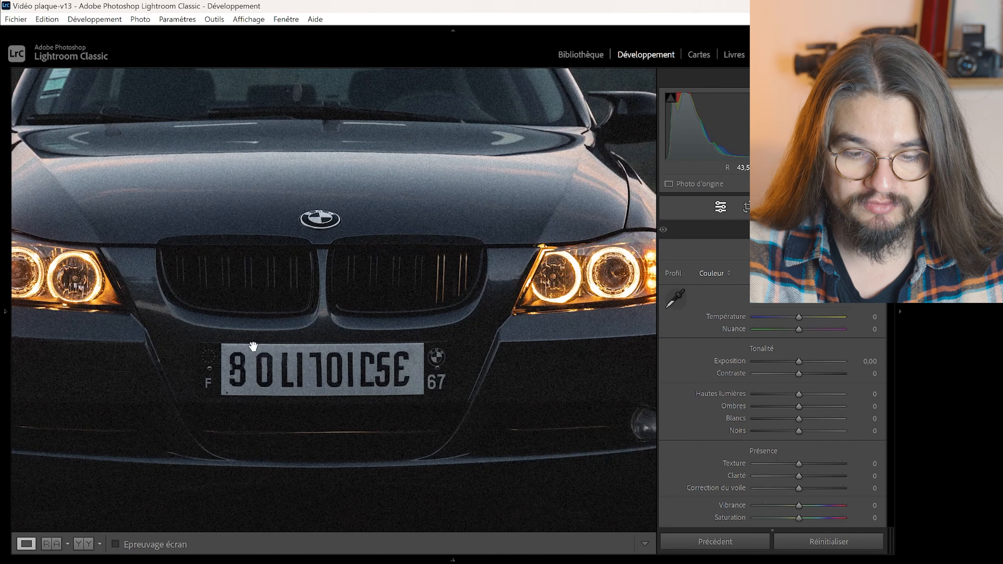
pyautogui.click(382, 385)
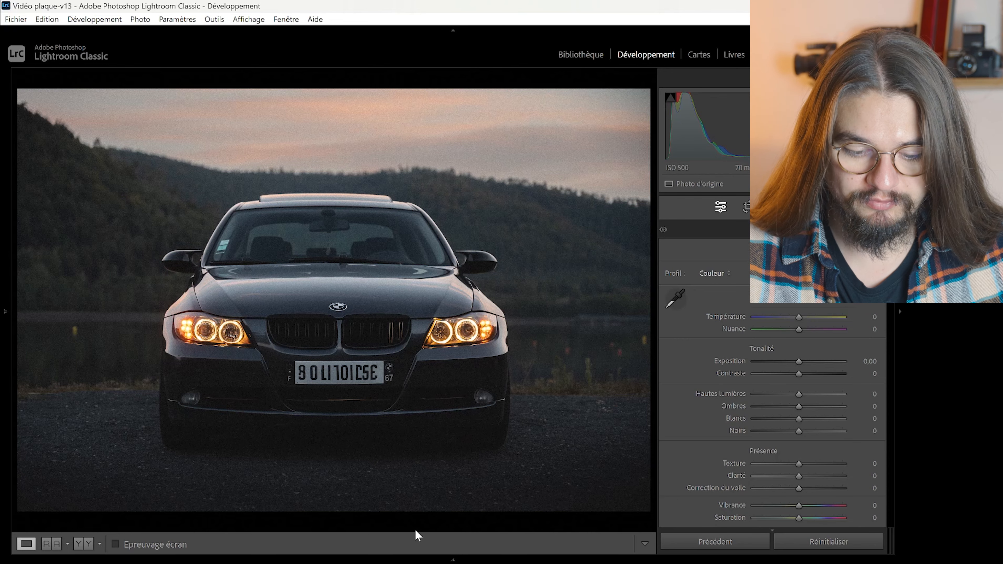
pyautogui.moveTo(420, 560)
pyautogui.rightClick(177, 529)
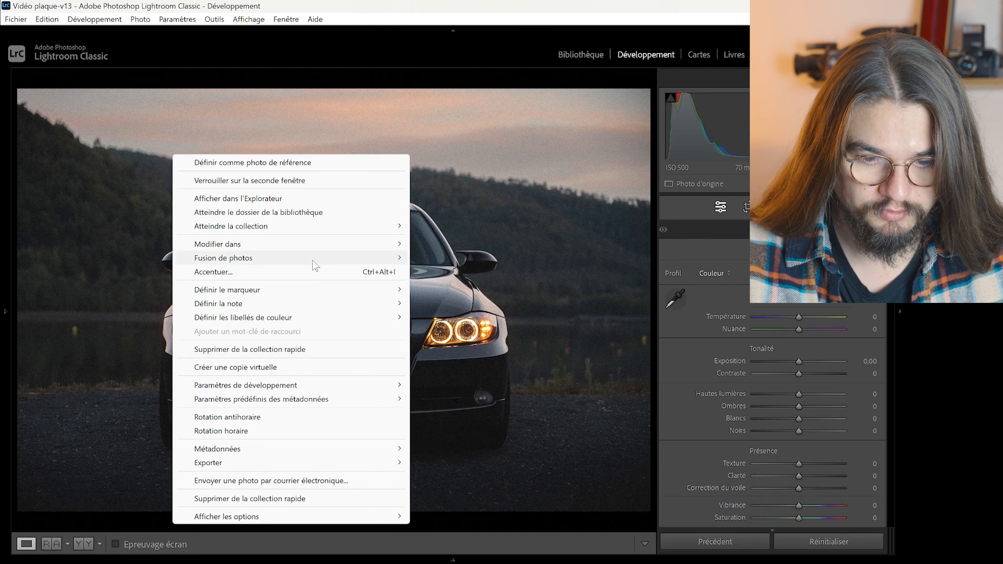
pyautogui.moveTo(222, 244)
pyautogui.click(496, 244)
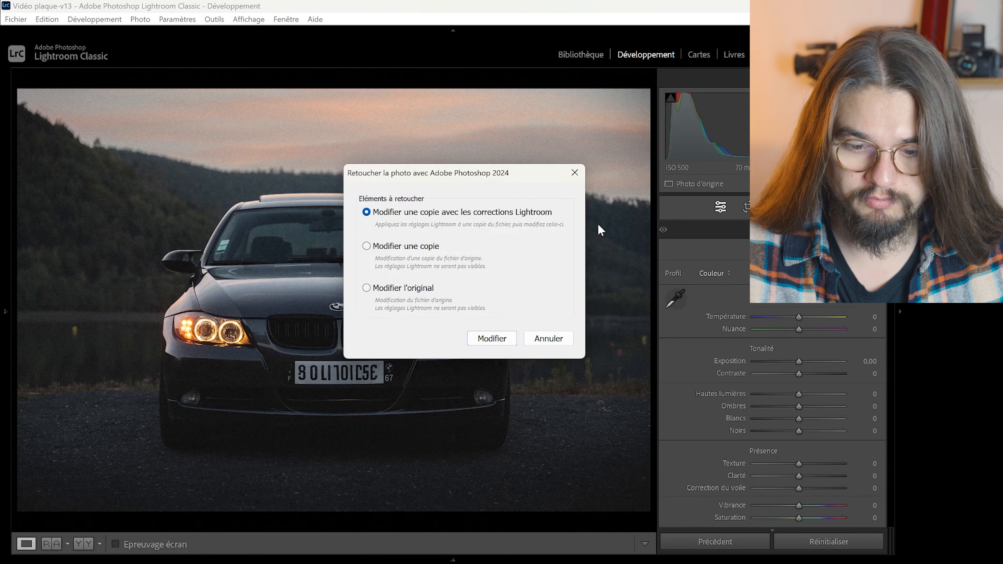
pyautogui.click(492, 338)
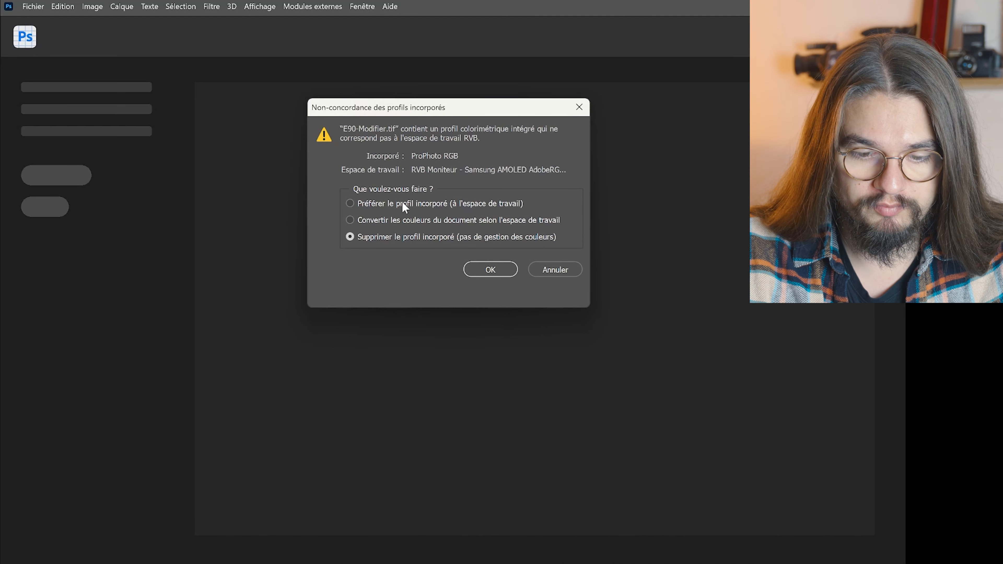
pyautogui.click(489, 270)
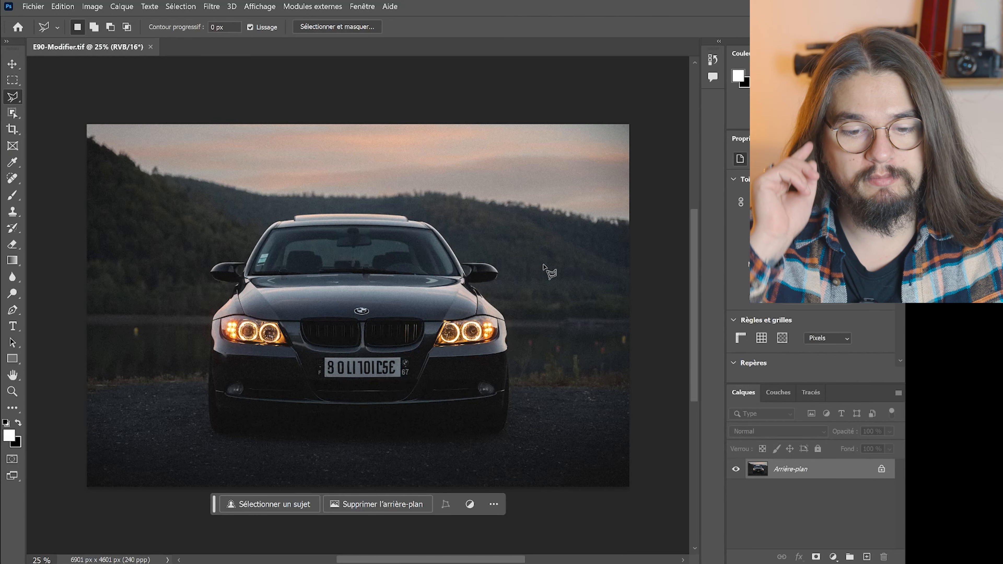
# - Remove the plate's first character and the small black dot below it with the Spot Healing Brush at 43 px
pyautogui.scroll(5, 365, 378)
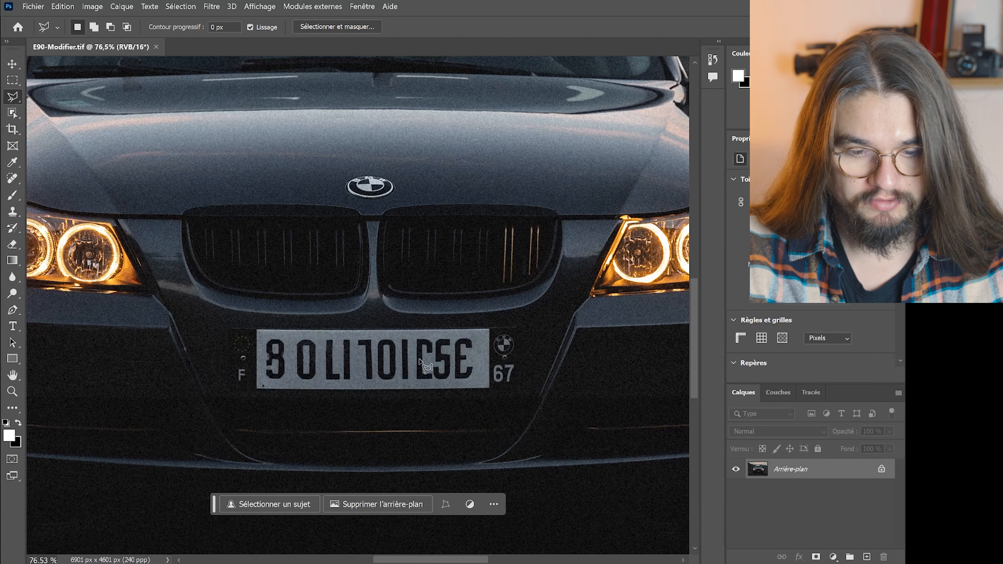
pyautogui.scroll(2, 377, 374)
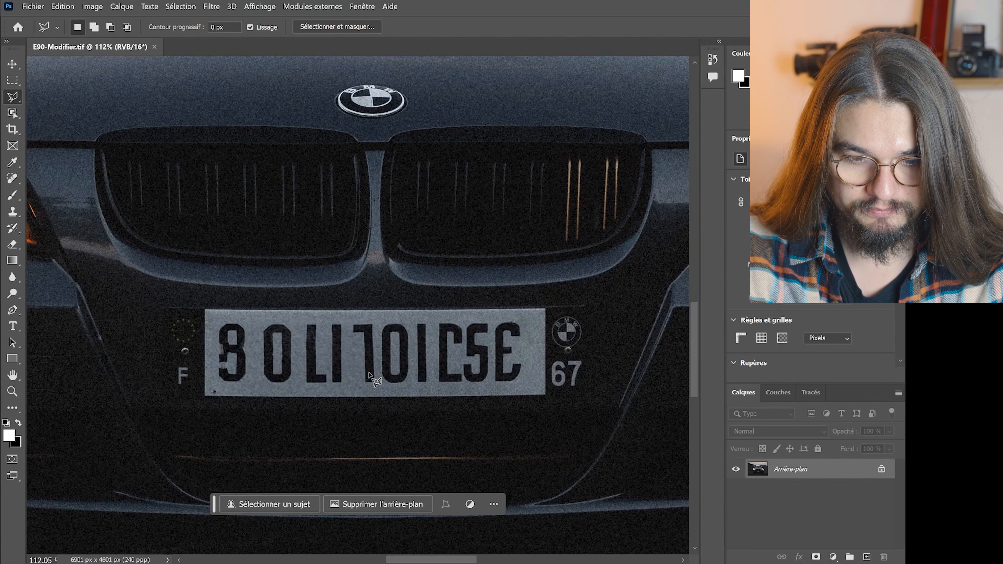
pyautogui.click(12, 179)
pyautogui.scroll(-1, 342, 337)
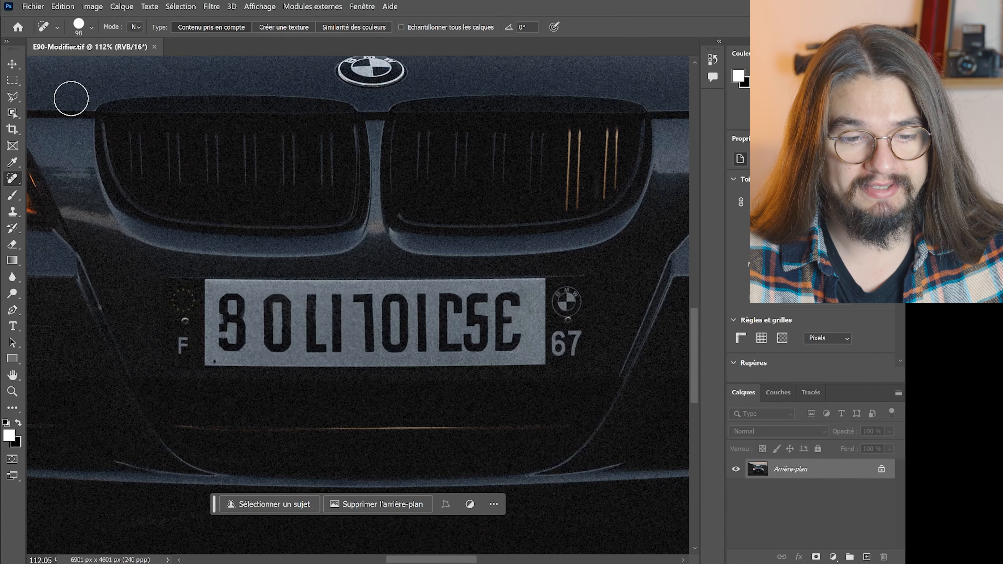
pyautogui.click(91, 27)
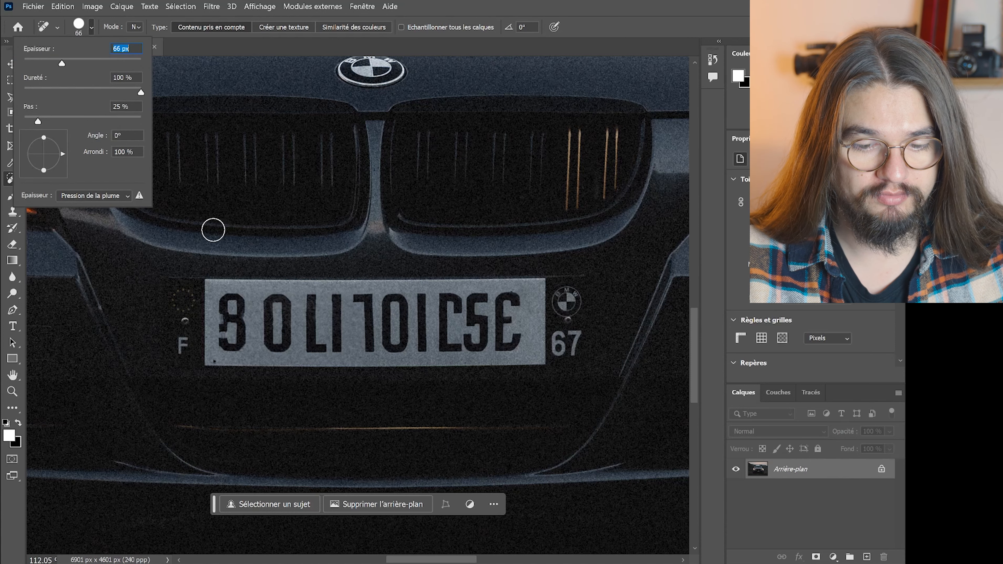
pyautogui.click(48, 58)
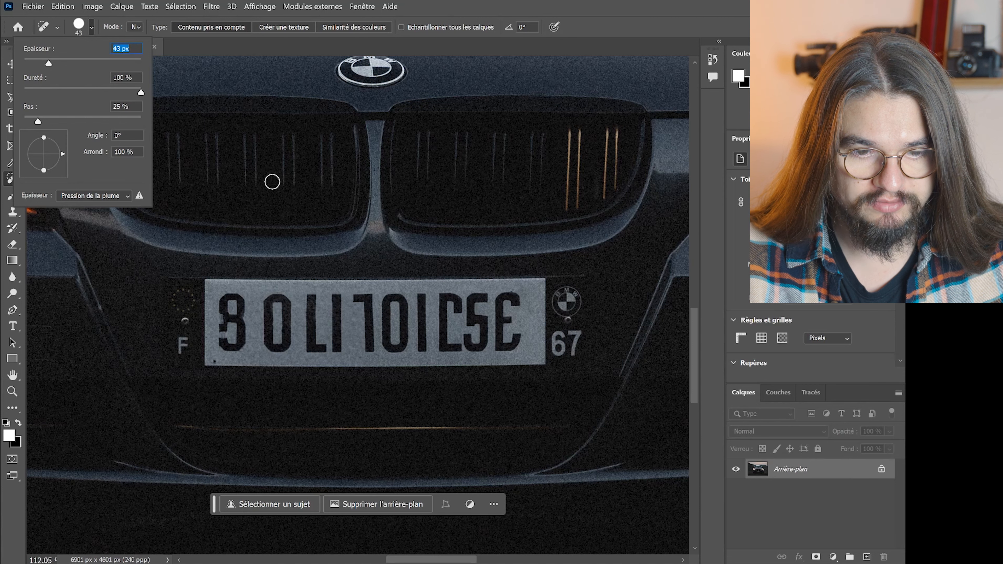
pyautogui.click(235, 296)
pyautogui.moveTo(234, 295)
pyautogui.mouseDown()
pyautogui.moveTo(224, 351)
pyautogui.moveTo(240, 343)
pyautogui.moveTo(229, 317)
pyautogui.moveTo(240, 315)
pyautogui.moveTo(241, 295)
pyautogui.moveTo(242, 311)
pyautogui.moveTo(241, 299)
pyautogui.moveTo(226, 302)
pyautogui.moveTo(226, 333)
pyautogui.moveTo(229, 300)
pyautogui.mouseUp()
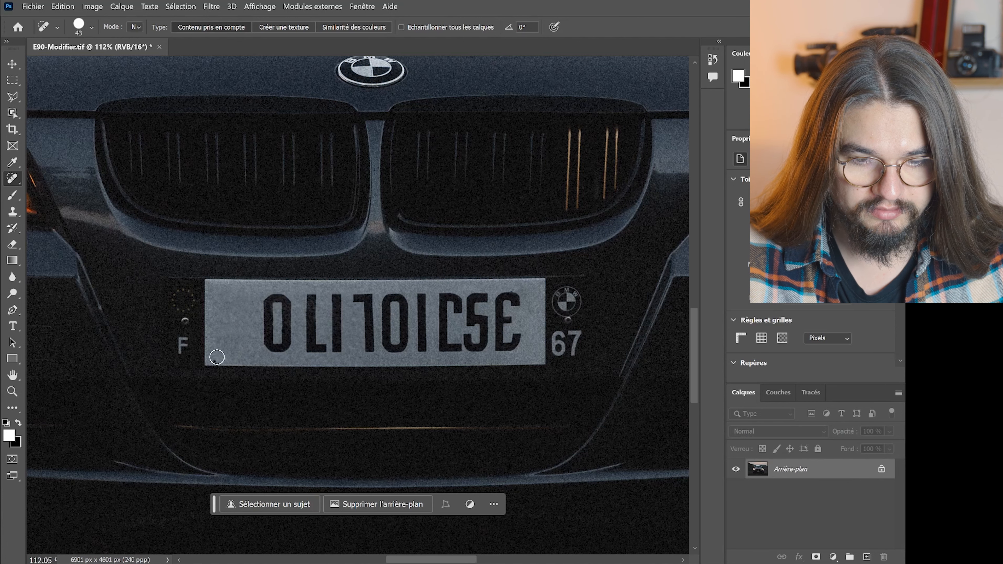
pyautogui.moveTo(214, 357); pyautogui.dragTo(215, 357)
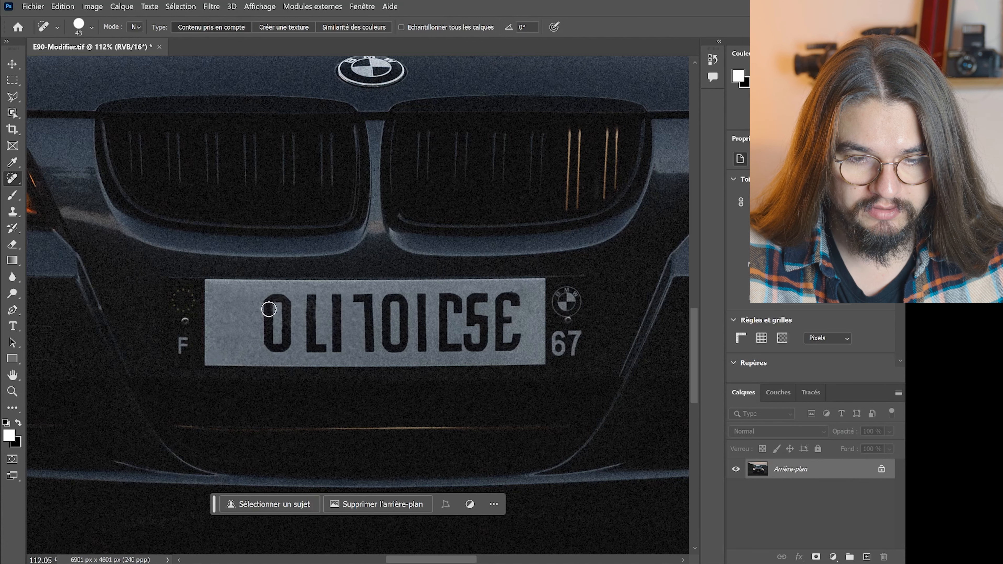
# - Heal away the next four characters on the licence plate, from the second through the fifth
pyautogui.moveTo(270, 302)
pyautogui.mouseDown()
pyautogui.moveTo(265, 341)
pyautogui.moveTo(286, 344)
pyautogui.moveTo(287, 299)
pyautogui.moveTo(268, 299)
pyautogui.moveTo(286, 307)
pyautogui.moveTo(286, 354)
pyautogui.mouseUp()
pyautogui.click(273, 338)
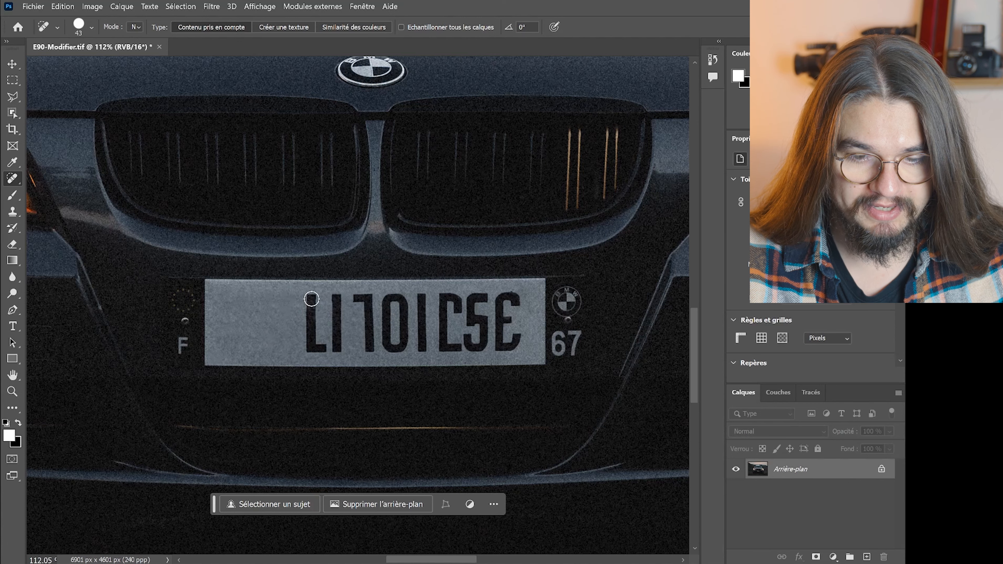
pyautogui.moveTo(311, 299)
pyautogui.mouseDown()
pyautogui.moveTo(311, 347)
pyautogui.moveTo(325, 348)
pyautogui.mouseUp()
pyautogui.moveTo(337, 296)
pyautogui.mouseDown()
pyautogui.moveTo(335, 351)
pyautogui.moveTo(343, 337)
pyautogui.mouseUp()
pyautogui.click(342, 340)
pyautogui.moveTo(358, 298)
pyautogui.mouseDown()
pyautogui.moveTo(371, 298)
pyautogui.moveTo(368, 353)
pyautogui.mouseUp()
# - Reduce the healing brush to 28 px and remove the plate's sixth character and the dark speck beside it
pyautogui.scroll(6, 371, 335)
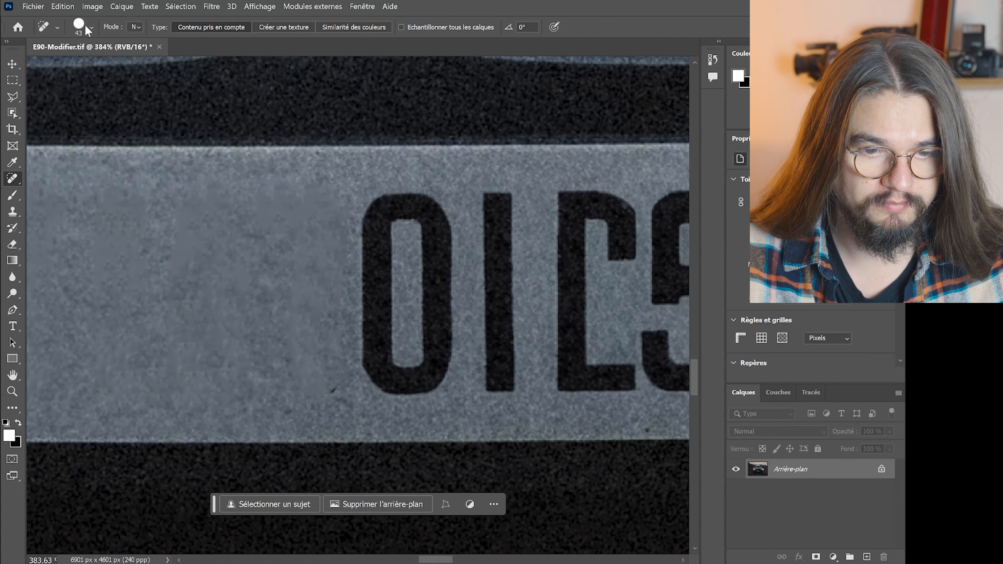
pyautogui.click(91, 27)
pyautogui.moveTo(45, 63); pyautogui.dragTo(40, 63)
pyautogui.moveTo(404, 207)
pyautogui.mouseDown()
pyautogui.moveTo(374, 222)
pyautogui.moveTo(376, 363)
pyautogui.moveTo(388, 374)
pyautogui.moveTo(428, 374)
pyautogui.moveTo(436, 342)
pyautogui.moveTo(438, 240)
pyautogui.moveTo(427, 212)
pyautogui.moveTo(410, 208)
pyautogui.mouseUp()
pyautogui.moveTo(439, 253); pyautogui.dragTo(439, 322)
pyautogui.moveTo(407, 384)
pyautogui.mouseDown()
pyautogui.moveTo(398, 394)
pyautogui.moveTo(304, 392)
pyautogui.mouseUp()
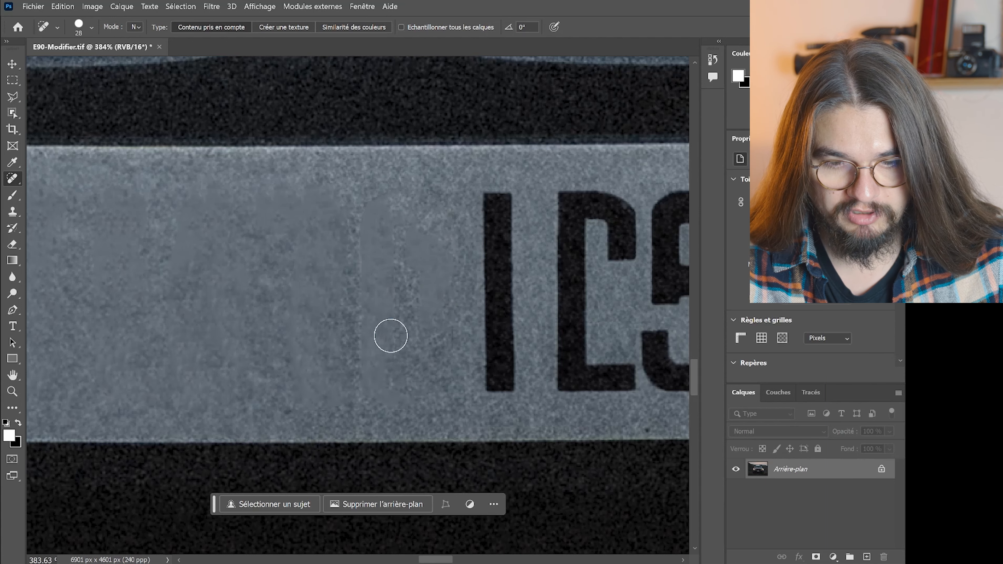
# - Heal away the last four characters so that the plate's light area is blank
pyautogui.scroll(-10, 337, 308)
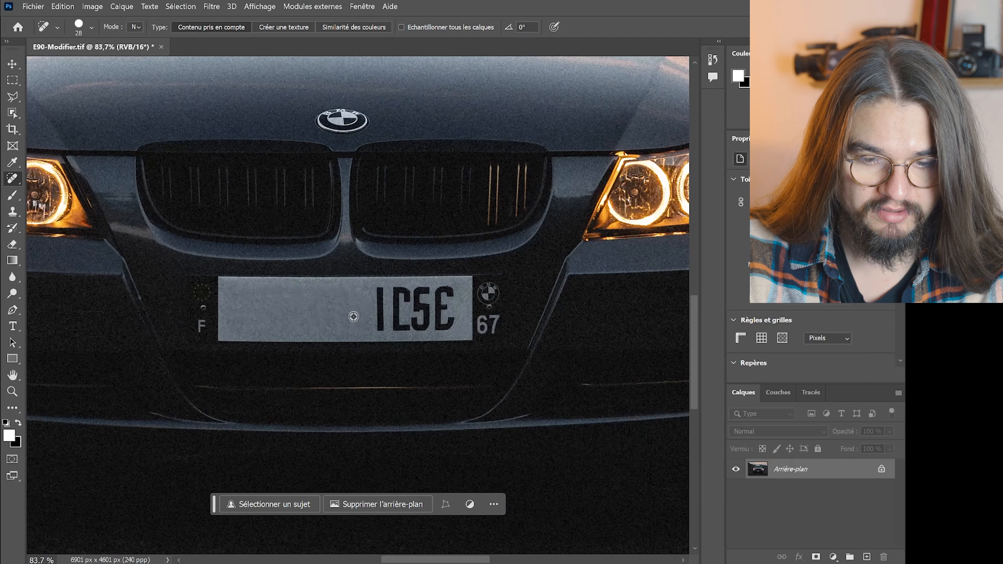
pyautogui.scroll(-2, 273, 296)
pyautogui.scroll(4, 168, 267)
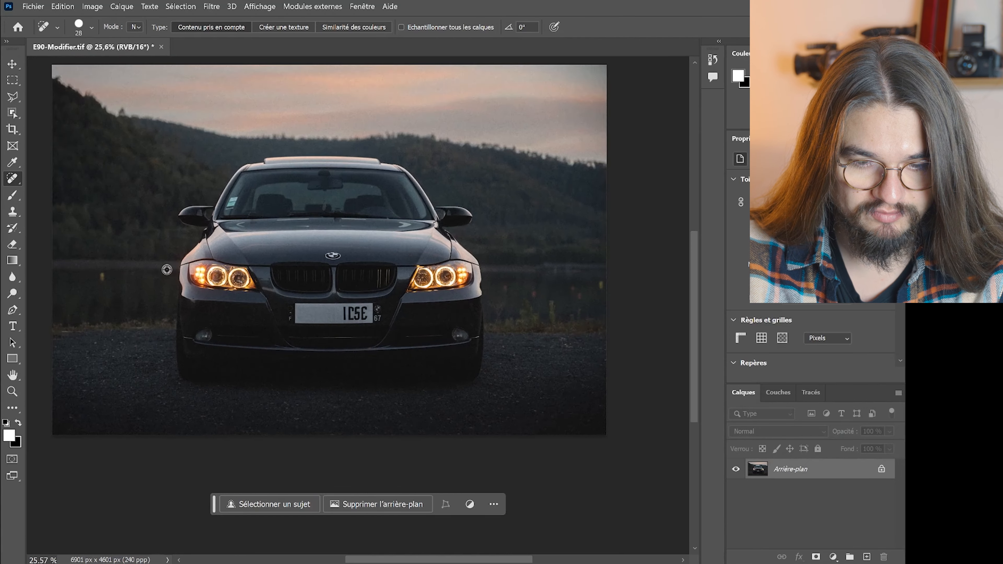
pyautogui.scroll(1, 434, 301)
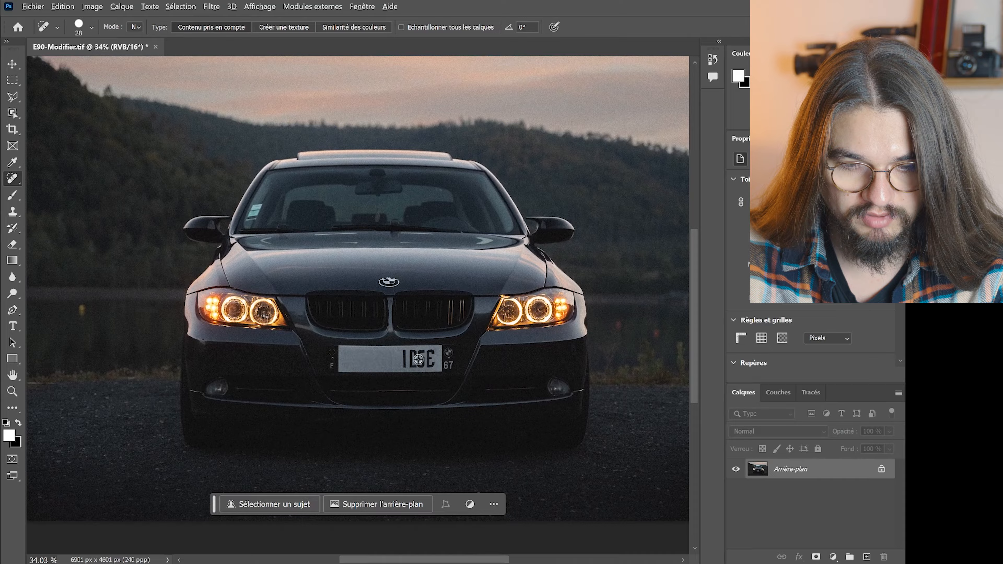
pyautogui.scroll(6, 417, 359)
pyautogui.moveTo(346, 302); pyautogui.dragTo(348, 397)
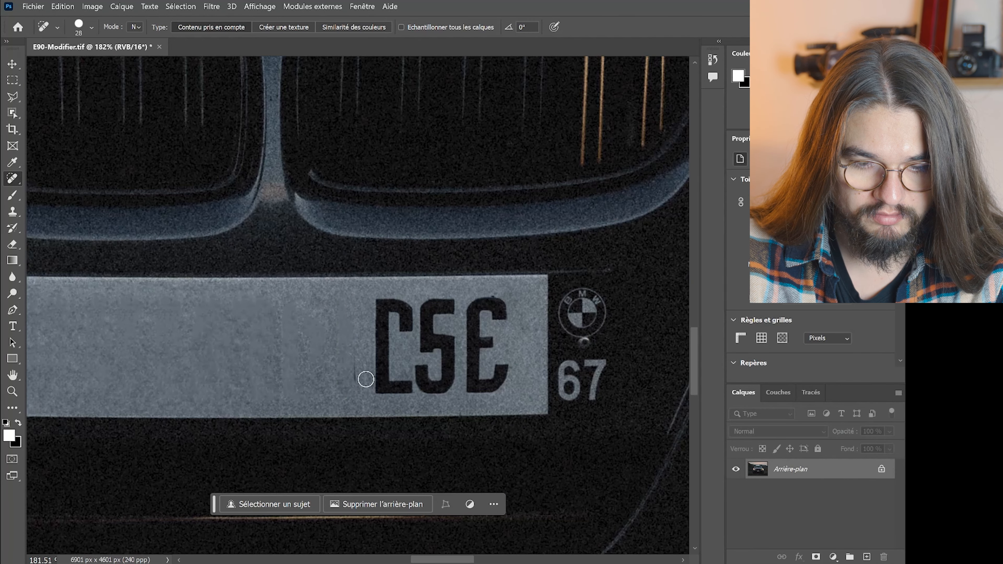
pyautogui.moveTo(405, 326)
pyautogui.mouseDown()
pyautogui.moveTo(382, 306)
pyautogui.moveTo(379, 335)
pyautogui.moveTo(385, 390)
pyautogui.moveTo(407, 382)
pyautogui.moveTo(408, 392)
pyautogui.moveTo(383, 388)
pyautogui.moveTo(399, 376)
pyautogui.moveTo(407, 322)
pyautogui.moveTo(387, 322)
pyautogui.moveTo(389, 344)
pyautogui.moveTo(396, 309)
pyautogui.moveTo(379, 393)
pyautogui.mouseUp()
pyautogui.moveTo(421, 367)
pyautogui.mouseDown()
pyautogui.moveTo(418, 381)
pyautogui.moveTo(438, 383)
pyautogui.moveTo(430, 390)
pyautogui.moveTo(446, 379)
pyautogui.moveTo(447, 347)
pyautogui.moveTo(439, 336)
pyautogui.moveTo(426, 345)
pyautogui.moveTo(429, 308)
pyautogui.moveTo(455, 306)
pyautogui.moveTo(421, 307)
pyautogui.moveTo(425, 347)
pyautogui.moveTo(445, 350)
pyautogui.moveTo(462, 371)
pyautogui.mouseUp()
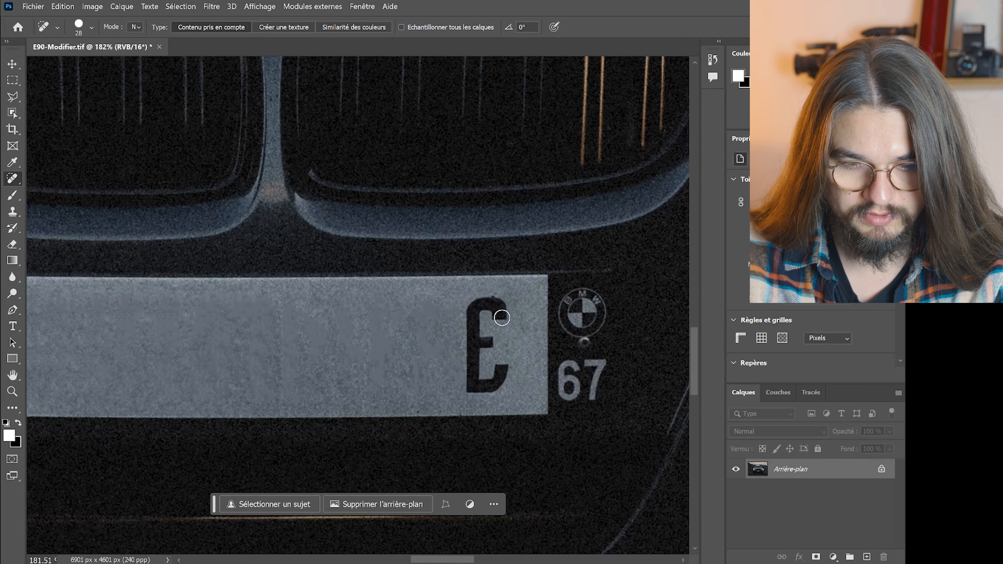
pyautogui.moveTo(500, 314)
pyautogui.mouseDown()
pyautogui.moveTo(471, 327)
pyautogui.moveTo(472, 388)
pyautogui.moveTo(504, 369)
pyautogui.moveTo(491, 337)
pyautogui.moveTo(471, 342)
pyautogui.moveTo(501, 361)
pyautogui.moveTo(497, 390)
pyautogui.moveTo(479, 387)
pyautogui.moveTo(482, 349)
pyautogui.moveTo(499, 345)
pyautogui.moveTo(482, 333)
pyautogui.moveTo(488, 312)
pyautogui.moveTo(462, 311)
pyautogui.mouseUp()
# - Enlarge the healing brush to 83 px and paint out the entire plate, including the F, the BMW logo and the 67
pyautogui.scroll(-5, 271, 297)
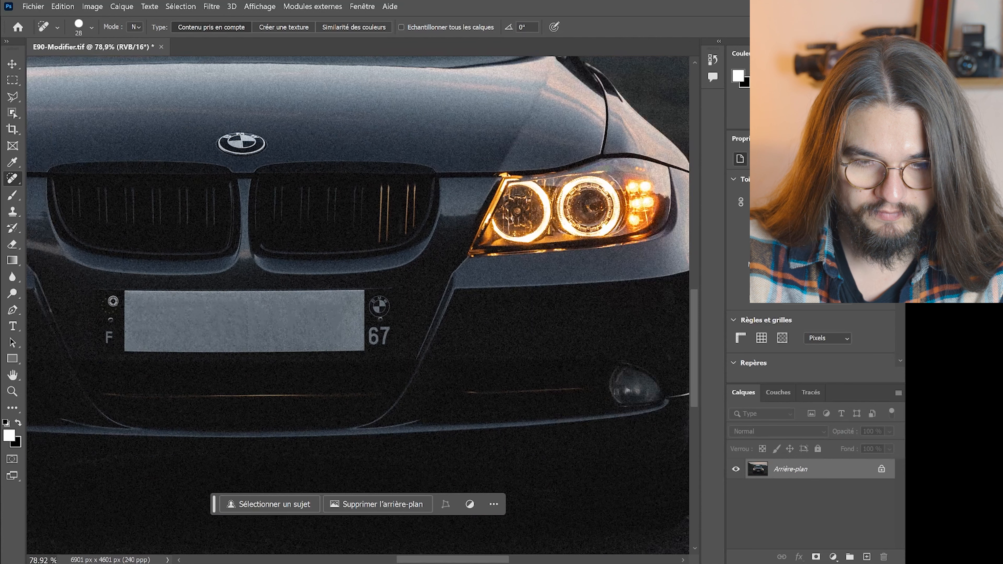
pyautogui.scroll(-3, 204, 319)
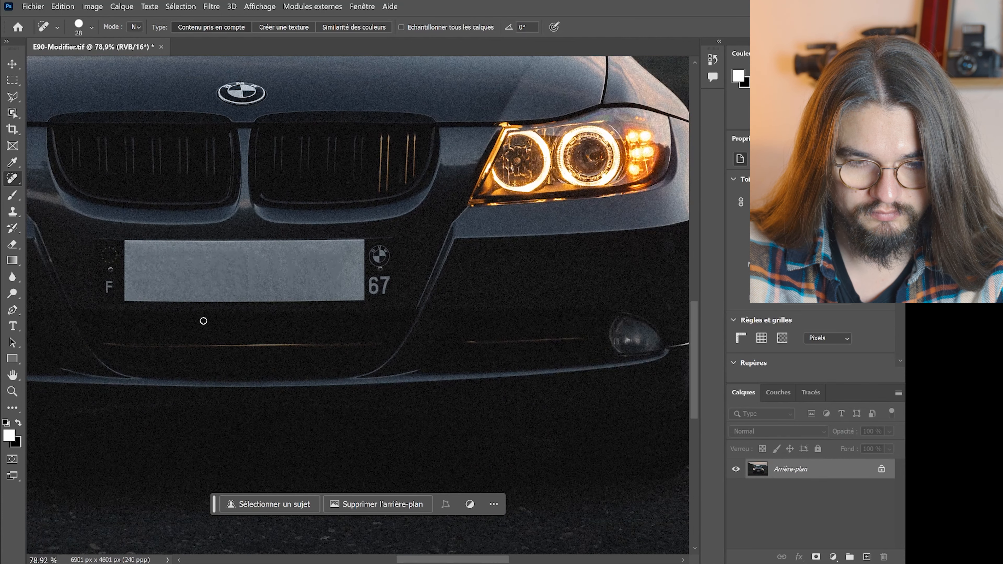
pyautogui.scroll(1, 165, 318)
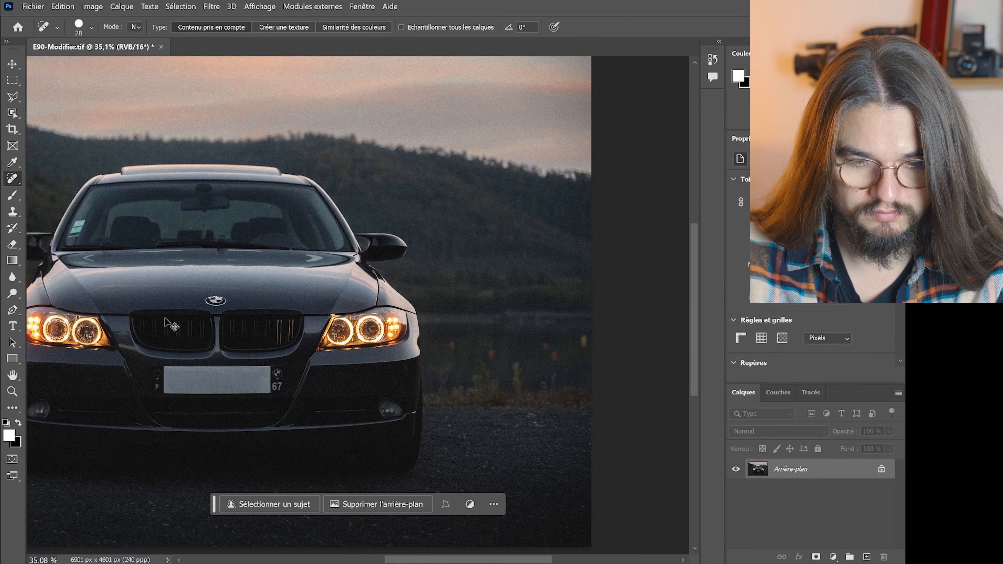
pyautogui.hscroll(-3, 165, 318)
pyautogui.scroll(-2, 198, 318)
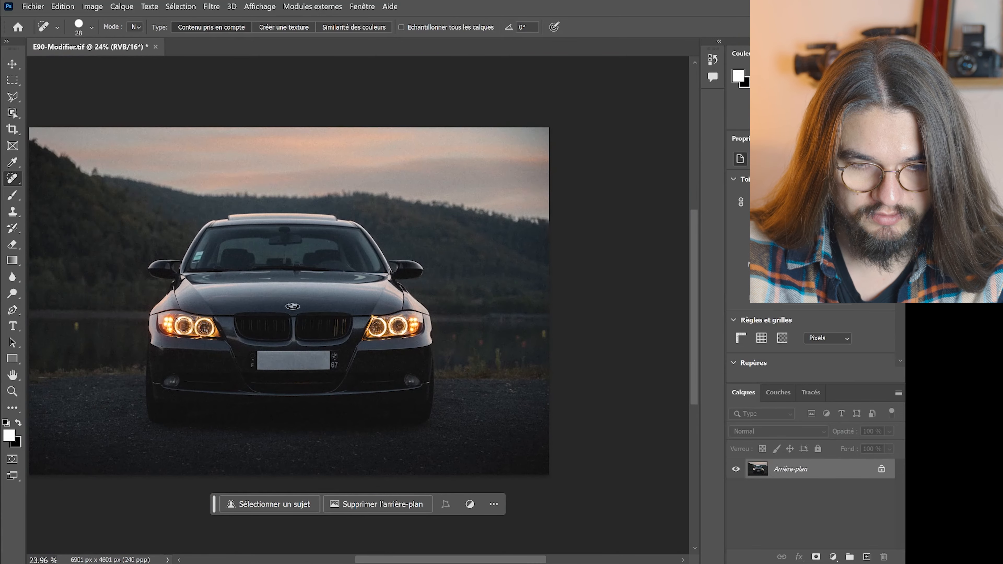
pyautogui.hscroll(-5, 174, 323)
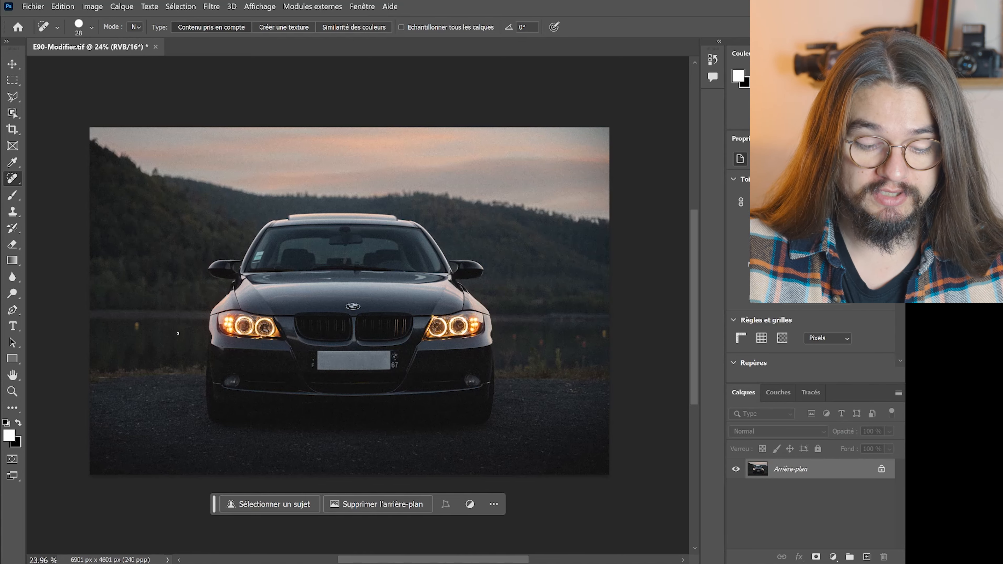
pyautogui.scroll(5, 347, 356)
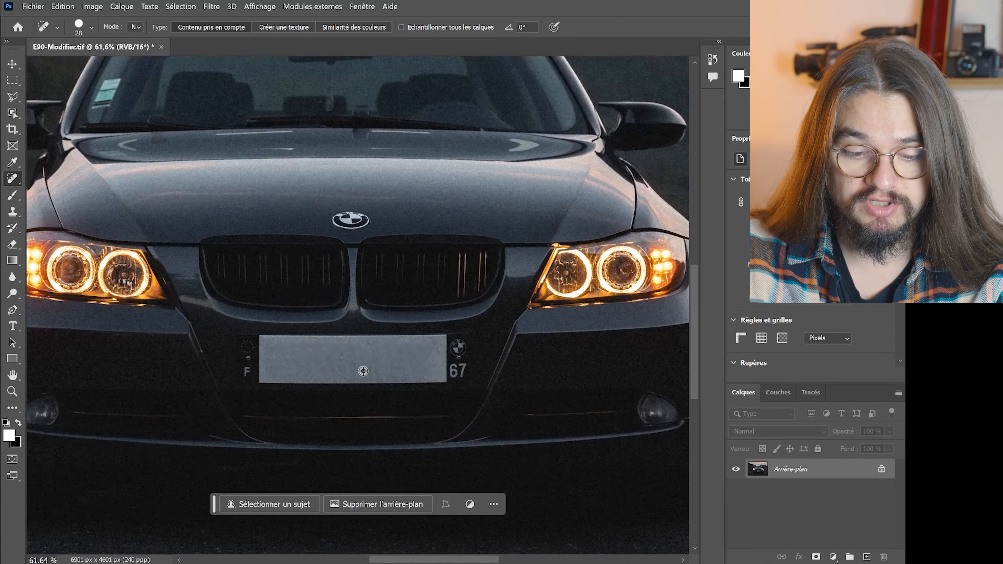
pyautogui.scroll(1, 396, 375)
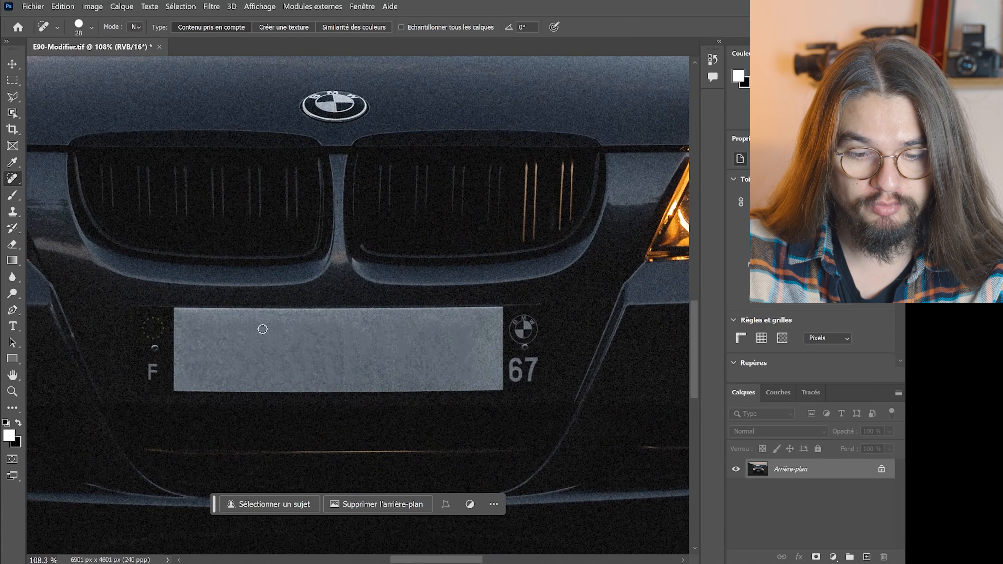
pyautogui.click(92, 28)
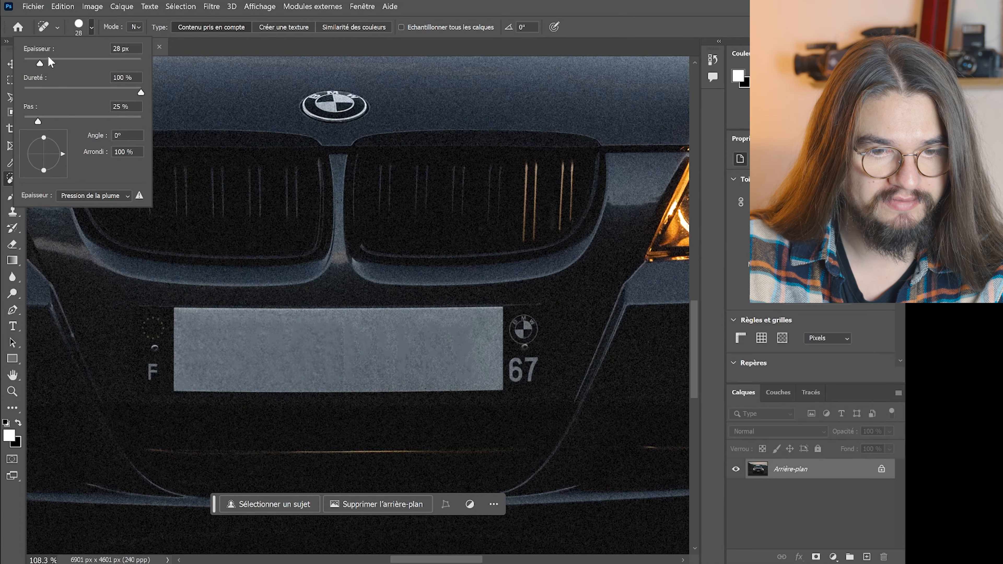
pyautogui.moveTo(46, 61); pyautogui.dragTo(72, 62)
pyautogui.moveTo(544, 312)
pyautogui.mouseDown()
pyautogui.moveTo(139, 318)
pyautogui.moveTo(143, 387)
pyautogui.moveTo(535, 387)
pyautogui.moveTo(542, 372)
pyautogui.moveTo(528, 316)
pyautogui.moveTo(178, 328)
pyautogui.moveTo(159, 331)
pyautogui.moveTo(152, 362)
pyautogui.moveTo(155, 374)
pyautogui.moveTo(196, 336)
pyautogui.moveTo(219, 371)
pyautogui.moveTo(507, 375)
pyautogui.moveTo(519, 372)
pyautogui.moveTo(523, 345)
pyautogui.moveTo(498, 338)
pyautogui.moveTo(227, 340)
pyautogui.moveTo(227, 349)
pyautogui.moveTo(528, 357)
pyautogui.moveTo(576, 323)
pyautogui.moveTo(500, 373)
pyautogui.moveTo(414, 383)
pyautogui.moveTo(146, 374)
pyautogui.mouseUp()
pyautogui.moveTo(209, 347); pyautogui.dragTo(250, 393)
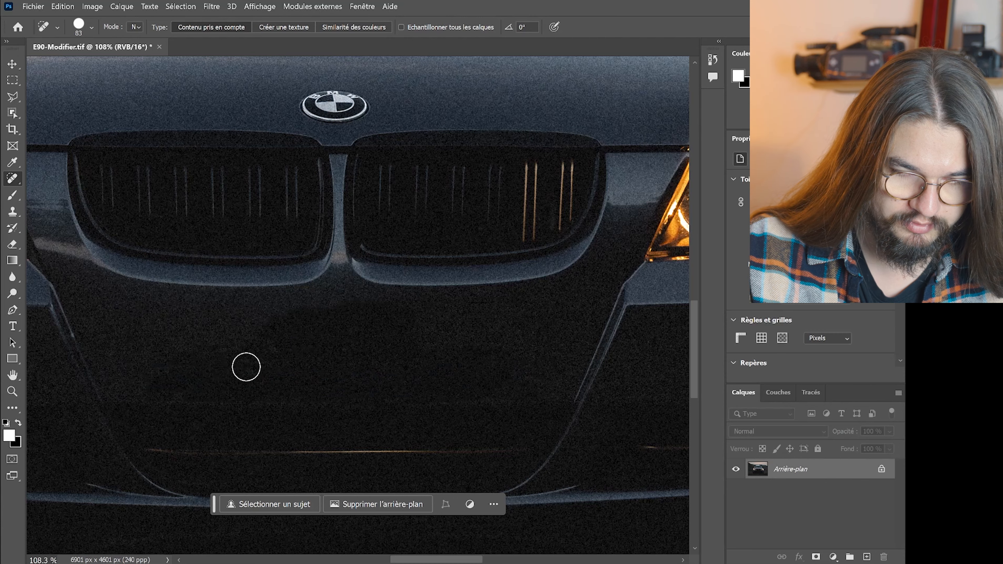
# - Even out the blotchy patches on the bumper where the plate was with further Spot Healing Brush strokes
pyautogui.moveTo(261, 350); pyautogui.dragTo(358, 347)
pyautogui.click(375, 334)
pyautogui.moveTo(492, 339)
pyautogui.mouseDown()
pyautogui.moveTo(498, 376)
pyautogui.moveTo(440, 398)
pyautogui.moveTo(419, 394)
pyautogui.mouseUp()
pyautogui.moveTo(415, 356)
pyautogui.mouseDown()
pyautogui.moveTo(391, 314)
pyautogui.moveTo(335, 305)
pyautogui.moveTo(247, 313)
pyautogui.moveTo(305, 303)
pyautogui.moveTo(269, 355)
pyautogui.mouseUp()
pyautogui.click(332, 306)
pyautogui.click(340, 305)
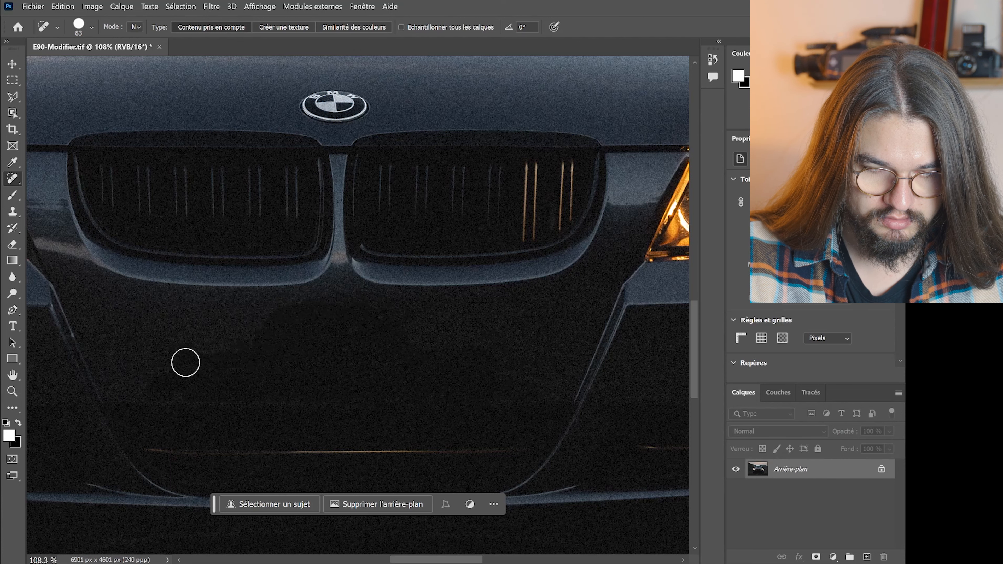
pyautogui.moveTo(176, 379); pyautogui.dragTo(277, 392)
# - Examine in the full photo how the retouched bumper area blends with the rest of the car
pyautogui.scroll(-5, 213, 332)
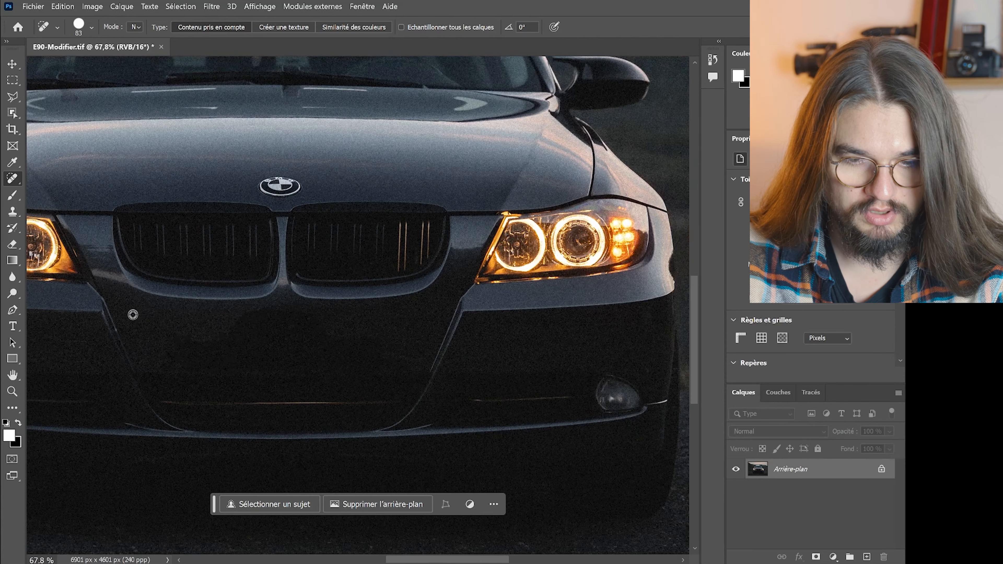
pyautogui.hscroll(-5, 125, 391)
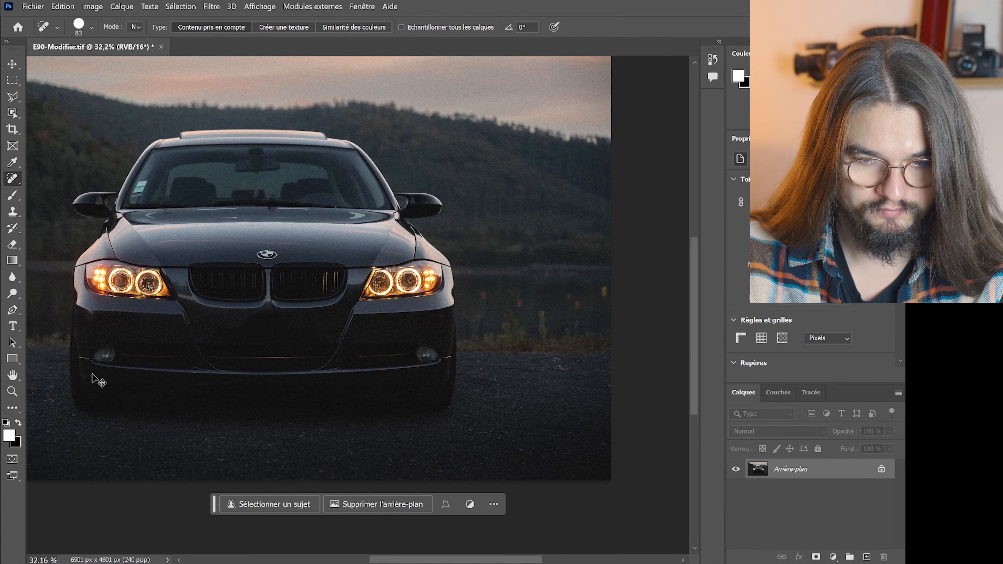
pyautogui.scroll(-2, 109, 354)
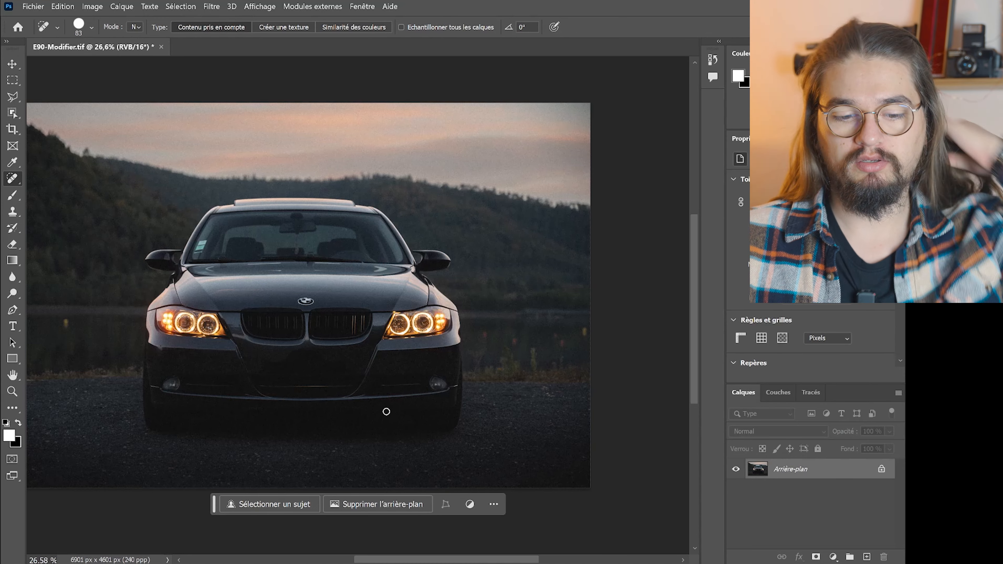
pyautogui.scroll(2, 331, 390)
pyautogui.scroll(-3, 323, 390)
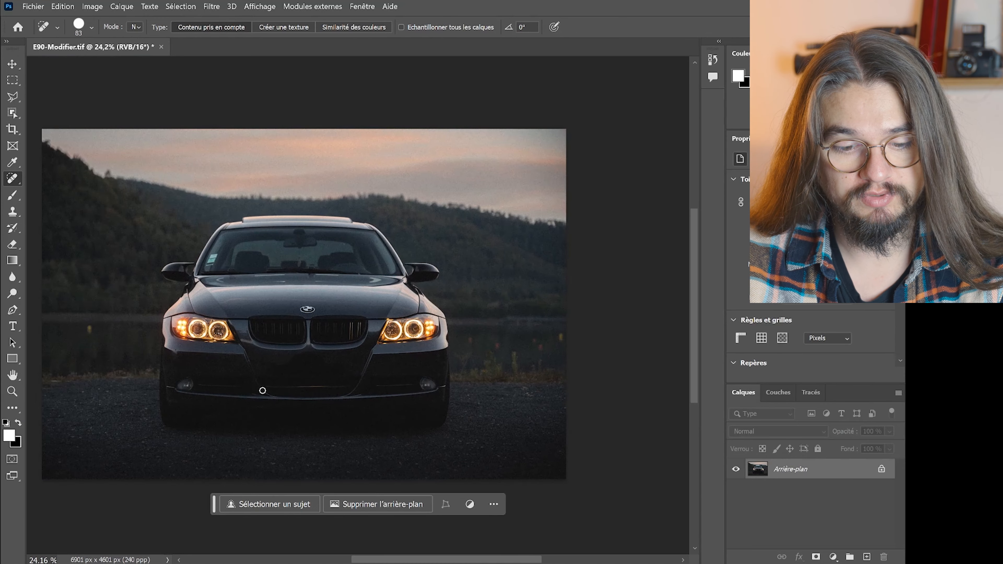
# - Revert the healing strokes that removed the plate so the photo has its original plate and characters again
pyautogui.hscroll(-1, 261, 390)
pyautogui.scroll(4, 336, 399)
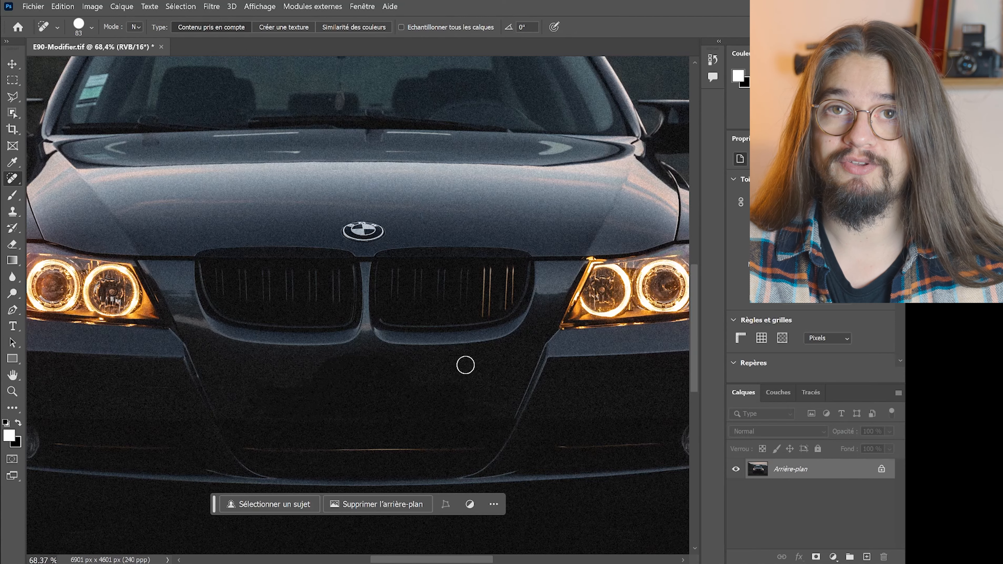
pyautogui.hotkey('ctrl', '0')
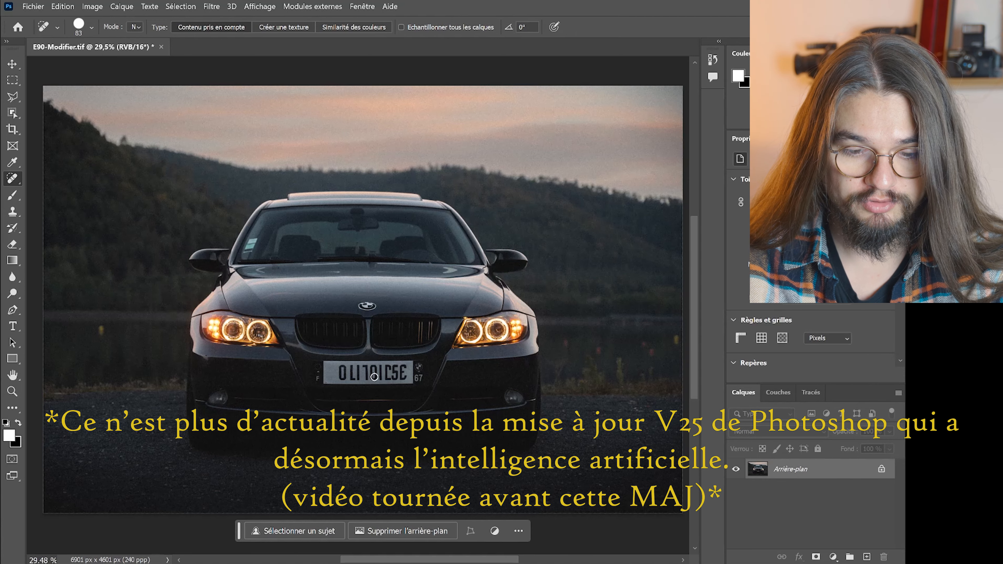
# - Make a rectangular selection around the plate's characters and run Generative Fill on it with an empty prompt
pyautogui.scroll(5, 374, 377)
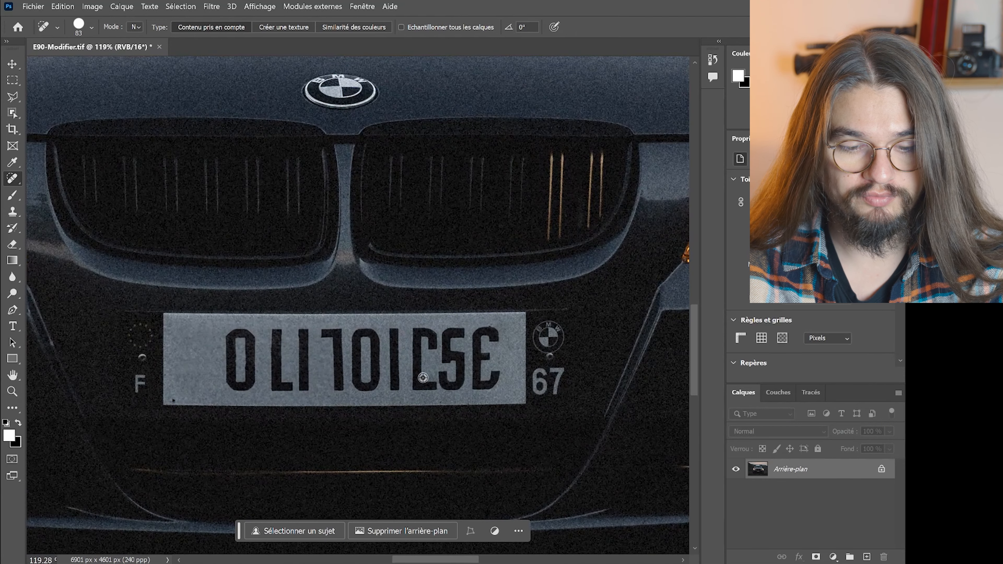
pyautogui.scroll(1, 395, 371)
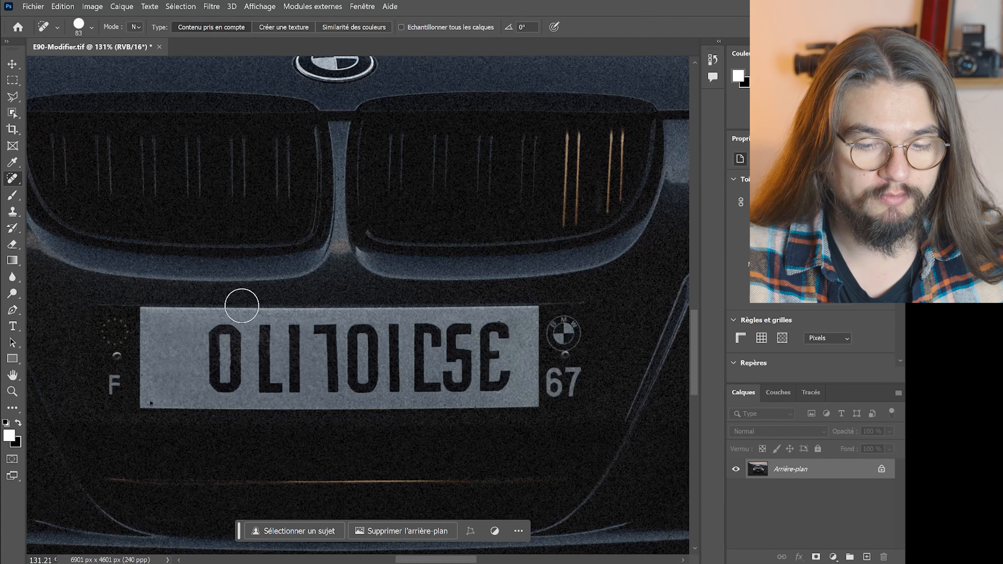
pyautogui.click(11, 81)
pyautogui.moveTo(184, 318); pyautogui.dragTo(518, 398)
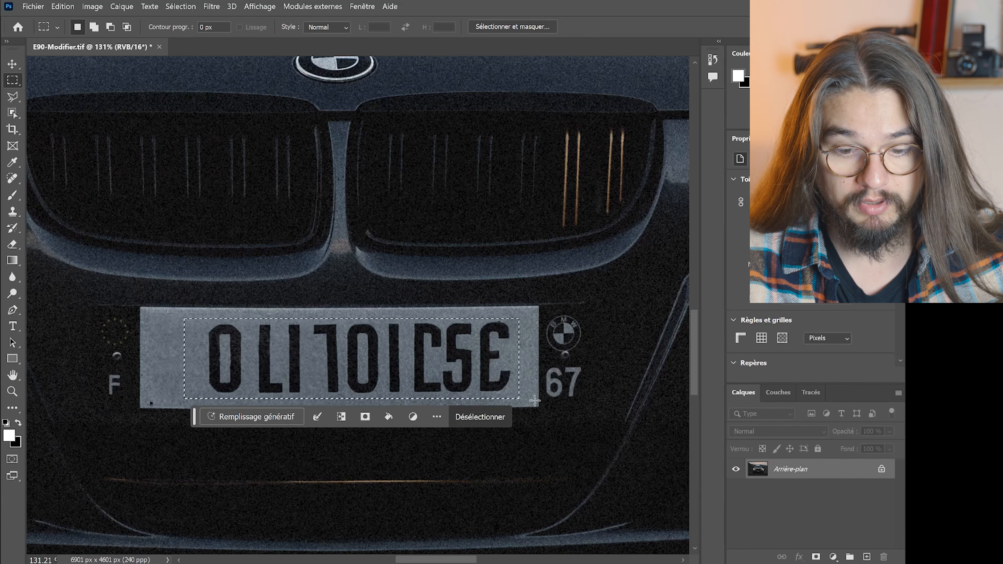
pyautogui.click(277, 418)
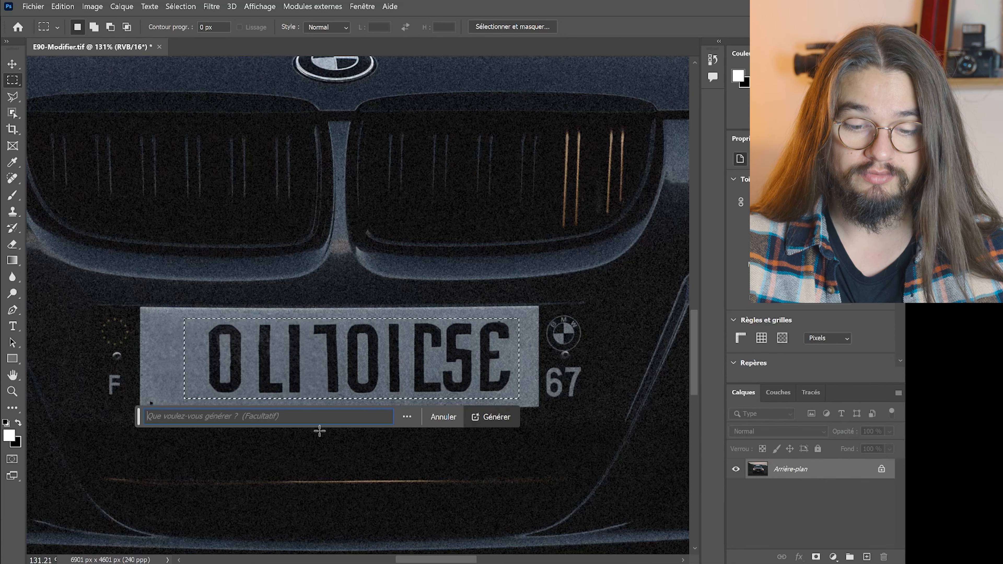
pyautogui.click(491, 414)
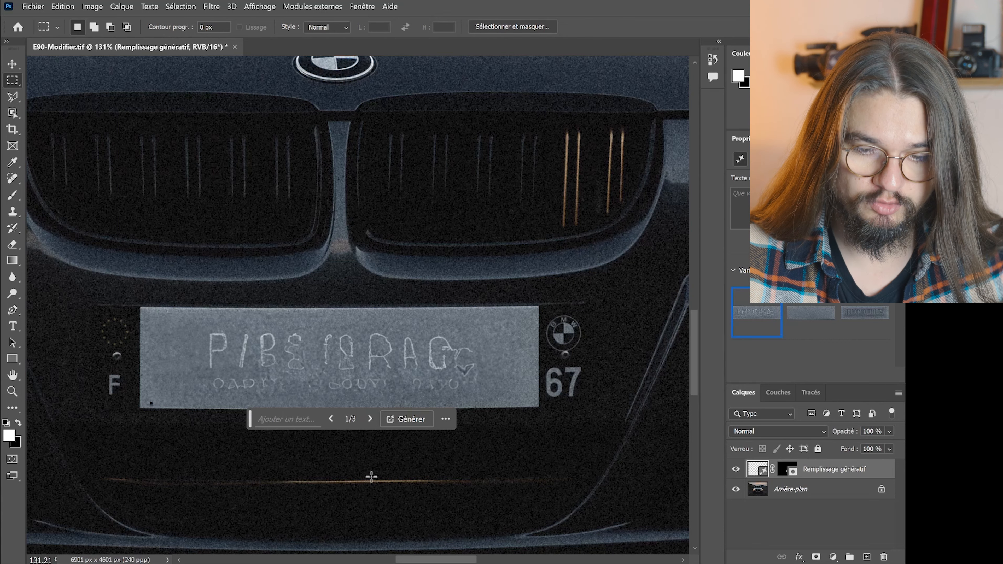
# - Compare the three Generative Fill variations on the plate and check the first one by hiding and showing its layer
pyautogui.moveTo(249, 421); pyautogui.dragTo(245, 443)
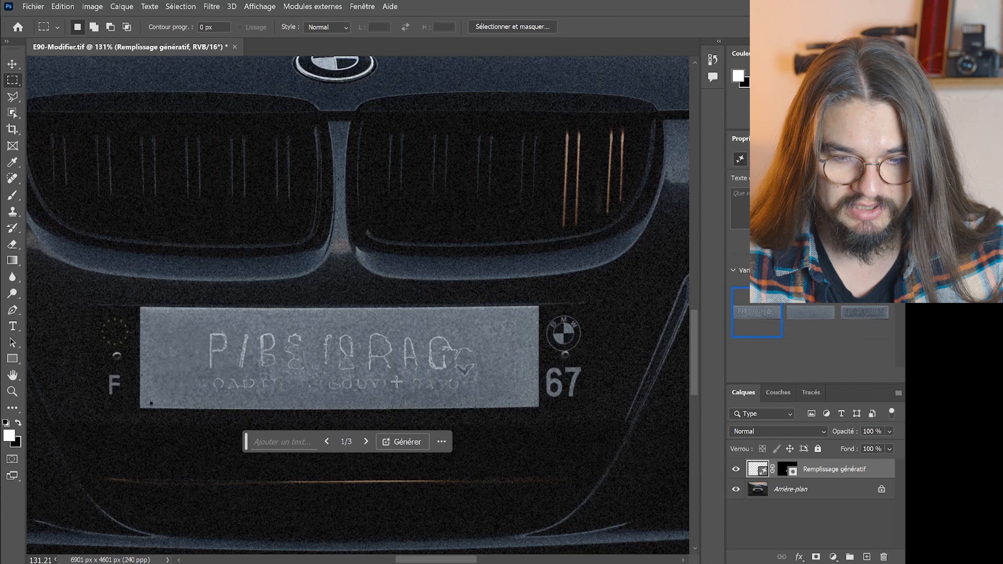
pyautogui.click(365, 441)
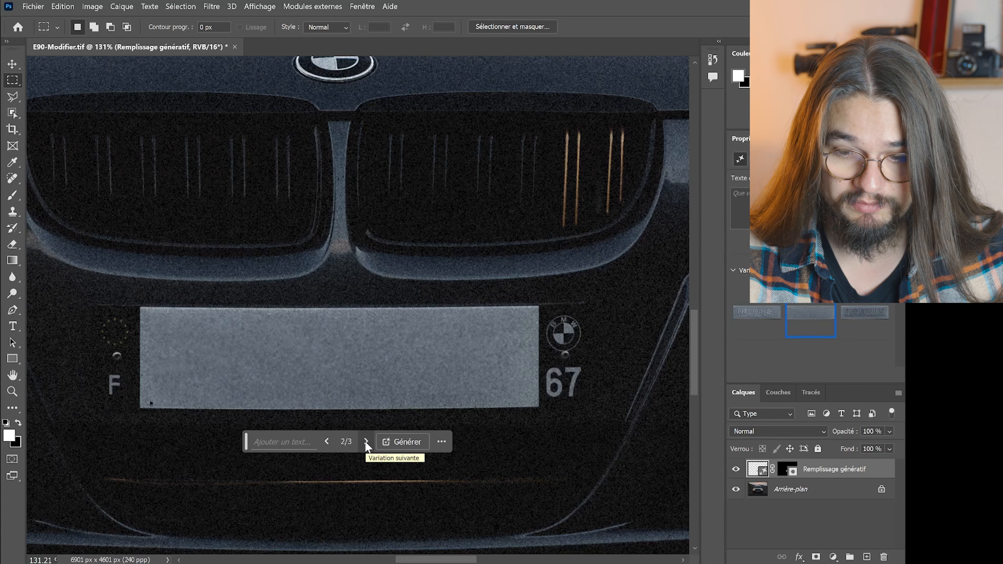
pyautogui.click(366, 441)
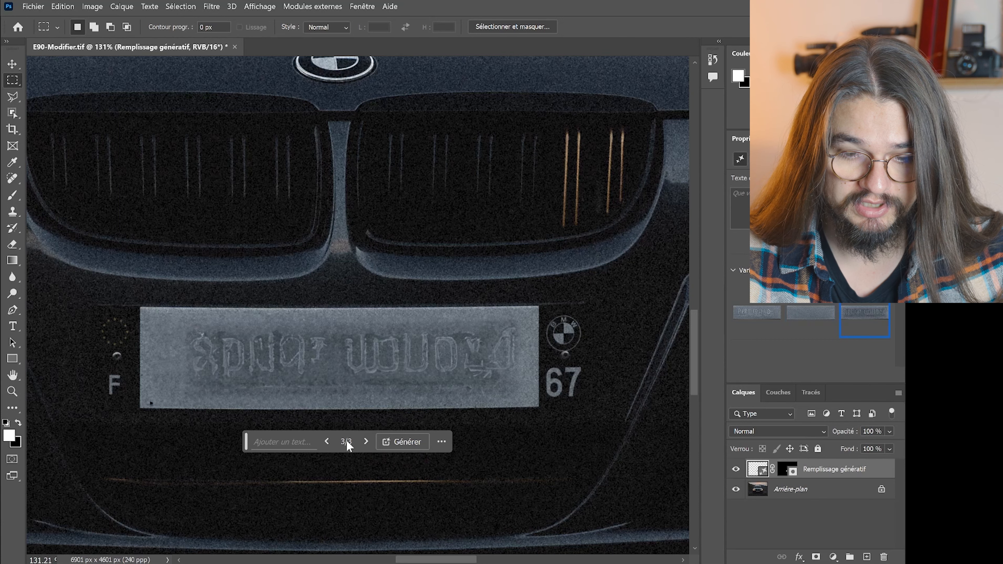
pyautogui.click(330, 441)
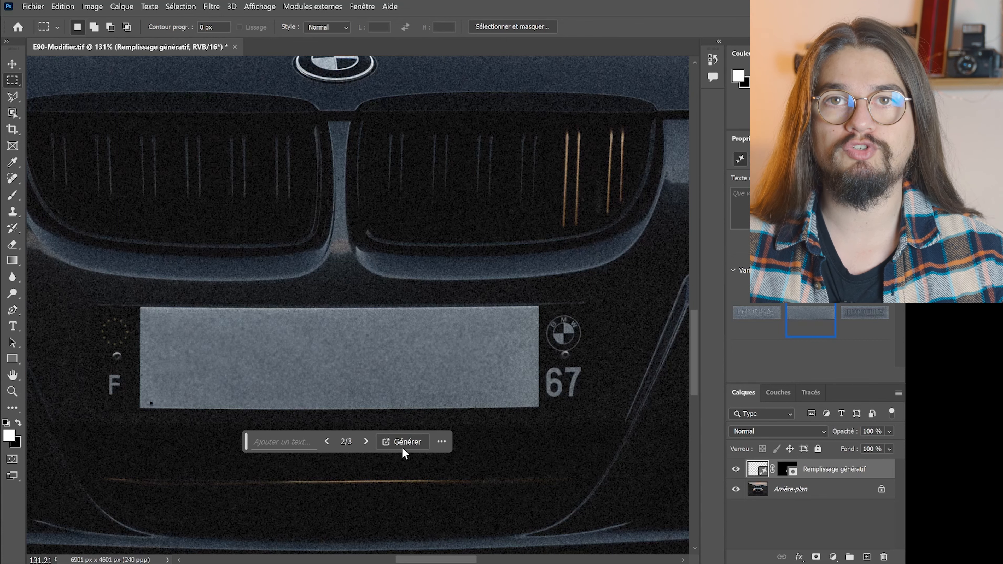
pyautogui.click(328, 441)
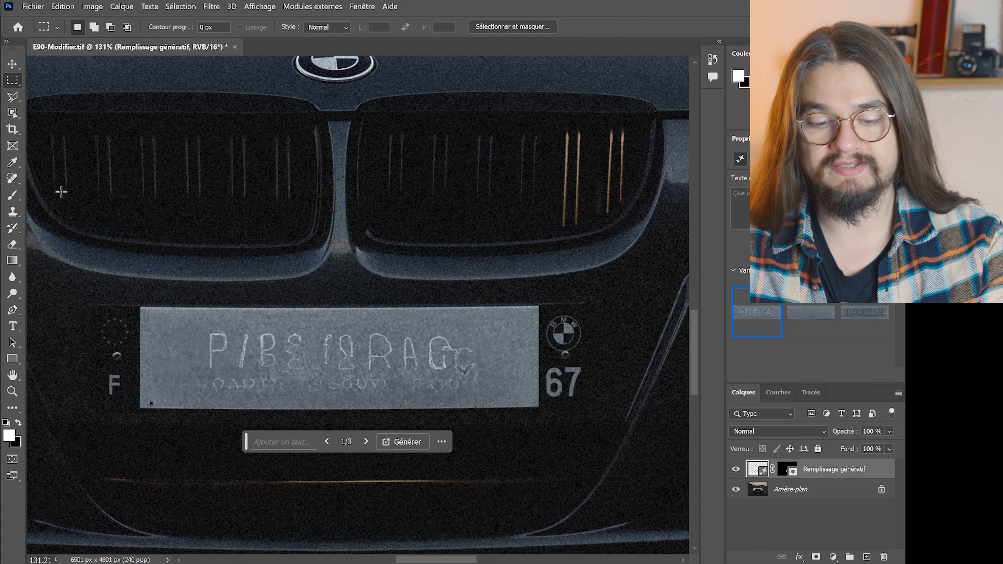
pyautogui.click(735, 470)
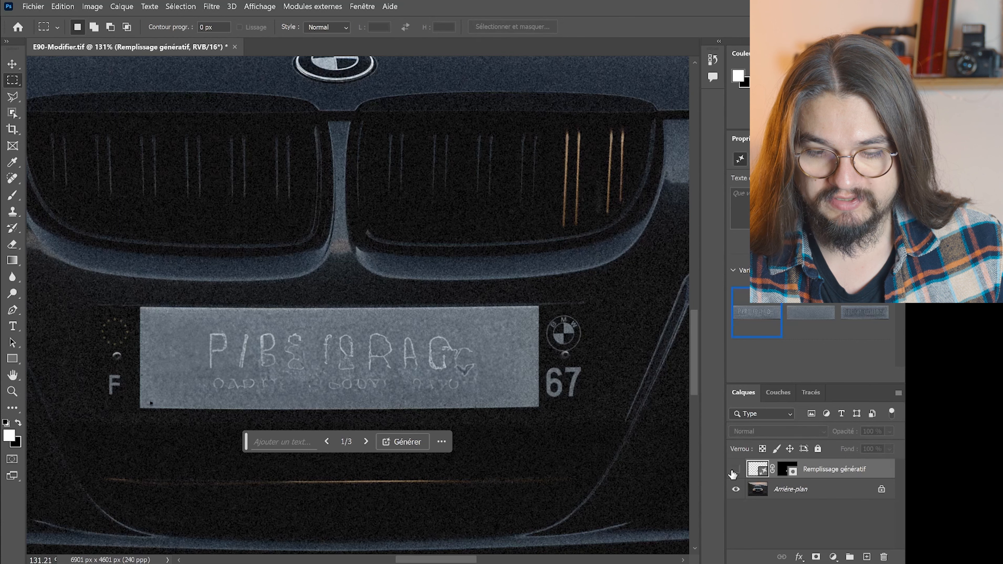
pyautogui.click(735, 469)
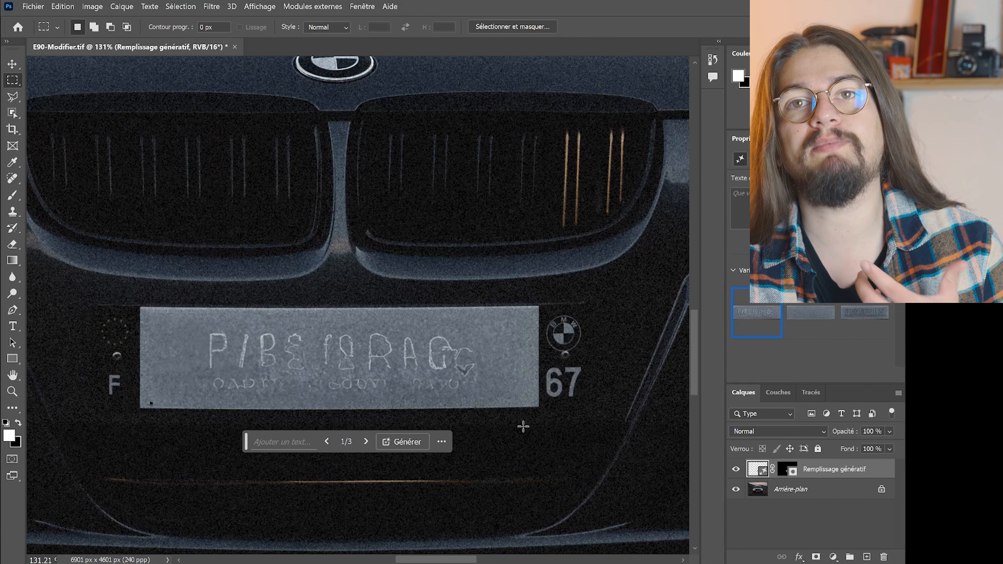
# - Set the Spot Healing Brush to 32 px and try it on the first generated character, rasterizing the generative layer
pyautogui.click(10, 180)
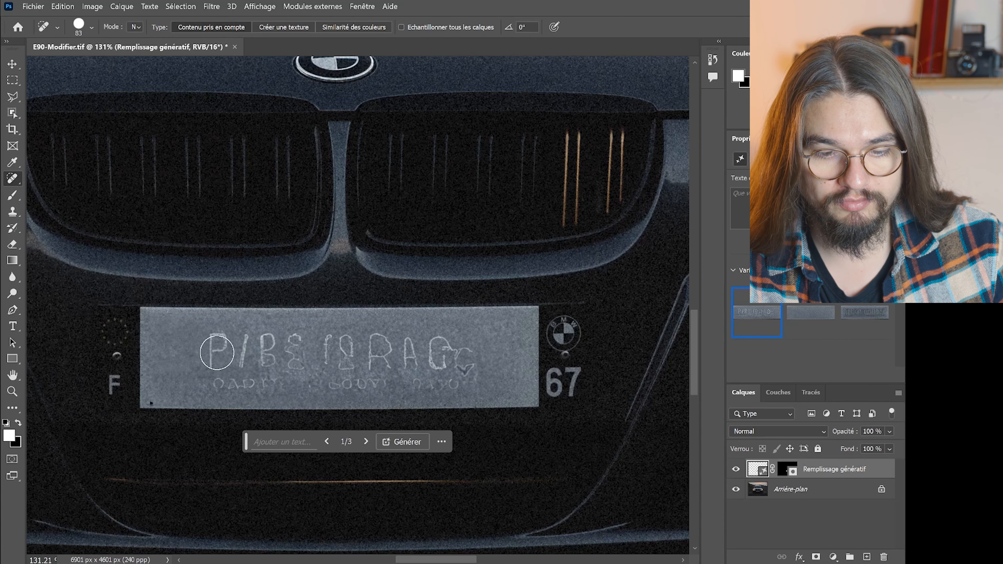
pyautogui.click(91, 27)
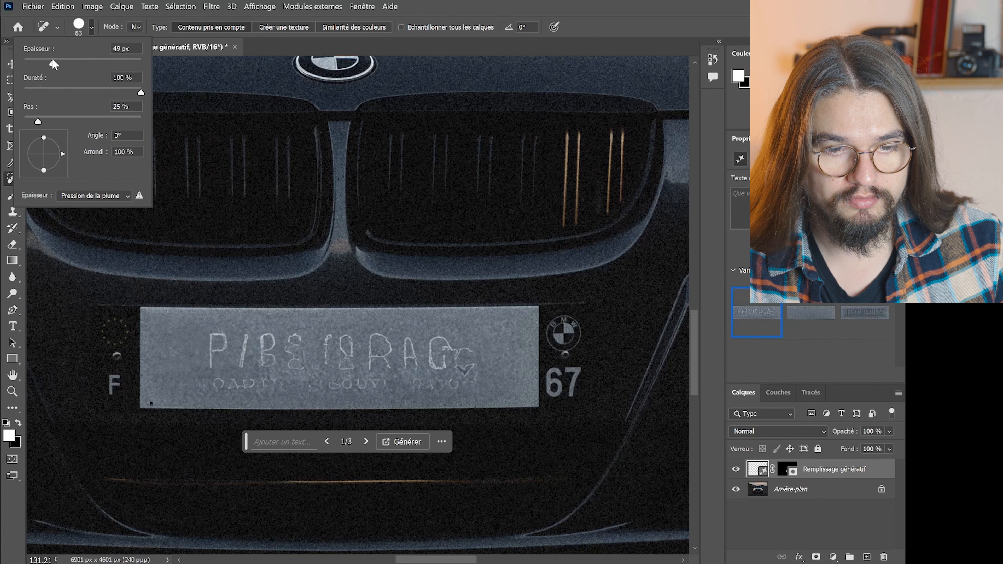
pyautogui.click(42, 59)
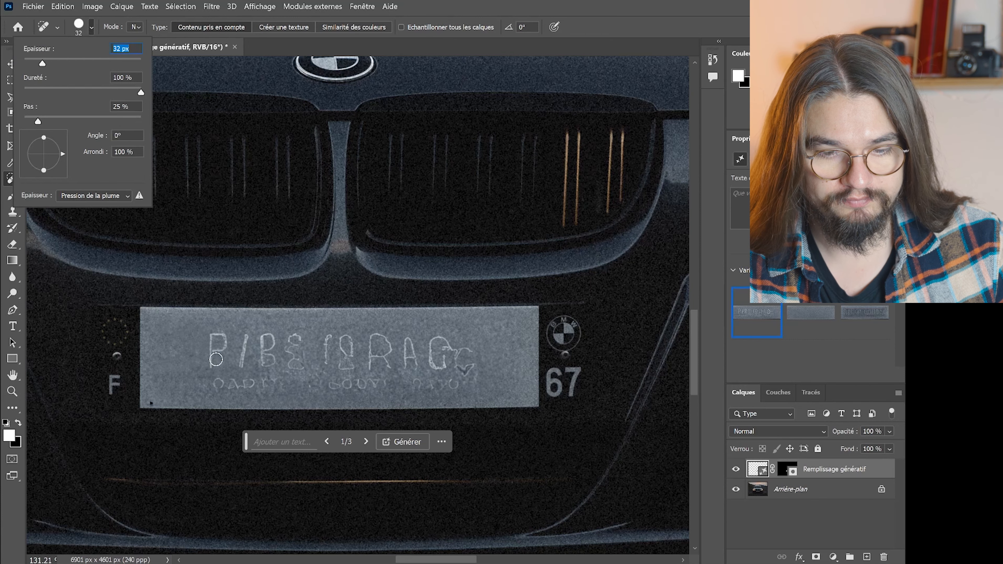
pyautogui.click(213, 338)
pyautogui.click(483, 234)
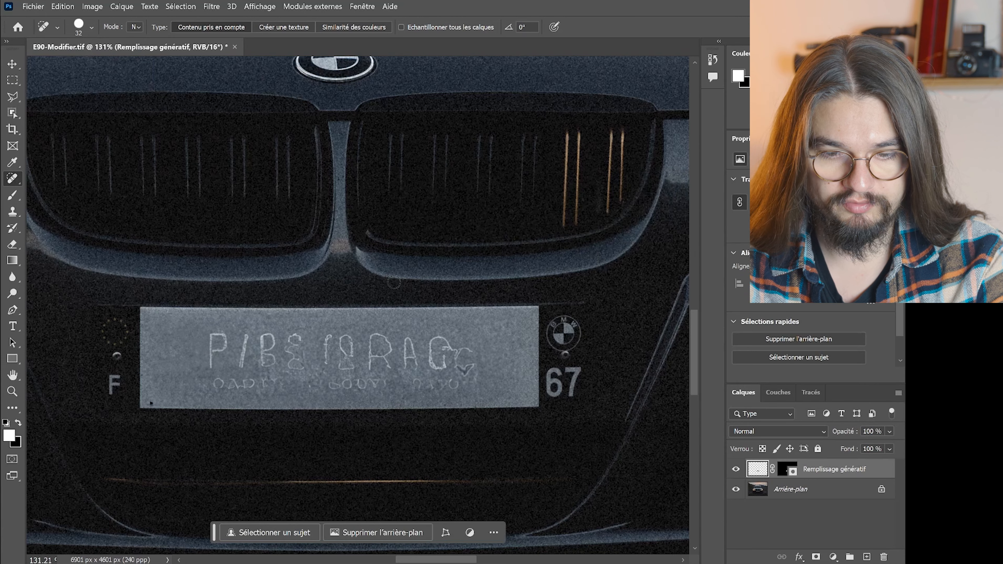
# - Reduce the healing brush to 20 px and try to heal away the first four generated characters on the plate
pyautogui.scroll(5, 221, 355)
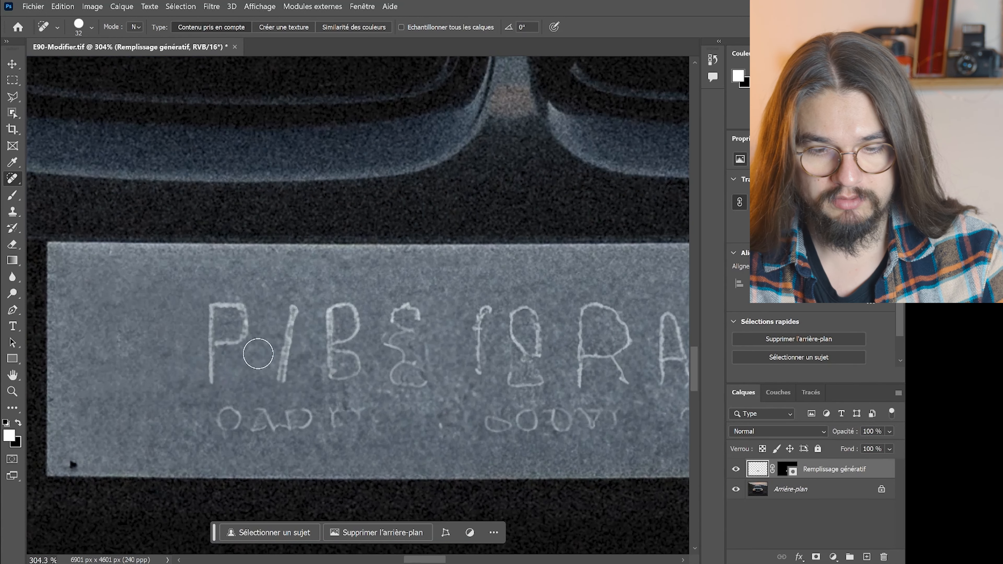
pyautogui.click(78, 28)
pyautogui.moveTo(59, 64); pyautogui.dragTo(35, 64)
pyautogui.moveTo(204, 378)
pyautogui.mouseDown()
pyautogui.moveTo(207, 308)
pyautogui.moveTo(243, 311)
pyautogui.moveTo(241, 335)
pyautogui.moveTo(211, 341)
pyautogui.mouseUp()
pyautogui.moveTo(290, 308)
pyautogui.mouseDown()
pyautogui.moveTo(280, 382)
pyautogui.moveTo(332, 357)
pyautogui.moveTo(339, 305)
pyautogui.moveTo(358, 321)
pyautogui.moveTo(354, 338)
pyautogui.moveTo(337, 342)
pyautogui.moveTo(350, 378)
pyautogui.mouseUp()
pyautogui.moveTo(417, 324)
pyautogui.mouseDown()
pyautogui.moveTo(407, 306)
pyautogui.moveTo(395, 317)
pyautogui.moveTo(409, 333)
pyautogui.moveTo(387, 338)
pyautogui.moveTo(421, 374)
pyautogui.moveTo(418, 386)
pyautogui.moveTo(410, 360)
pyautogui.mouseUp()
pyautogui.scroll(-1, 314, 392)
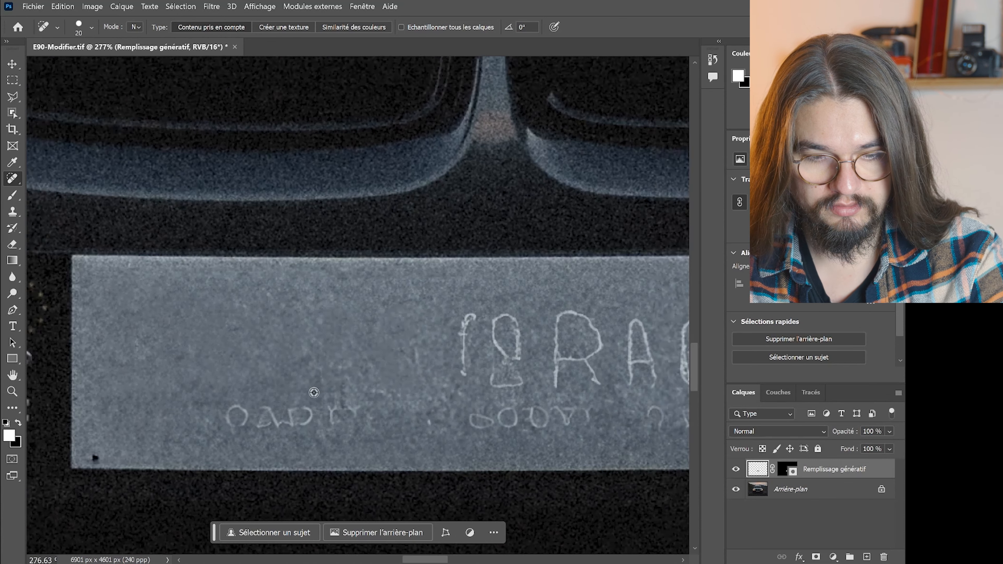
pyautogui.scroll(-6, 314, 392)
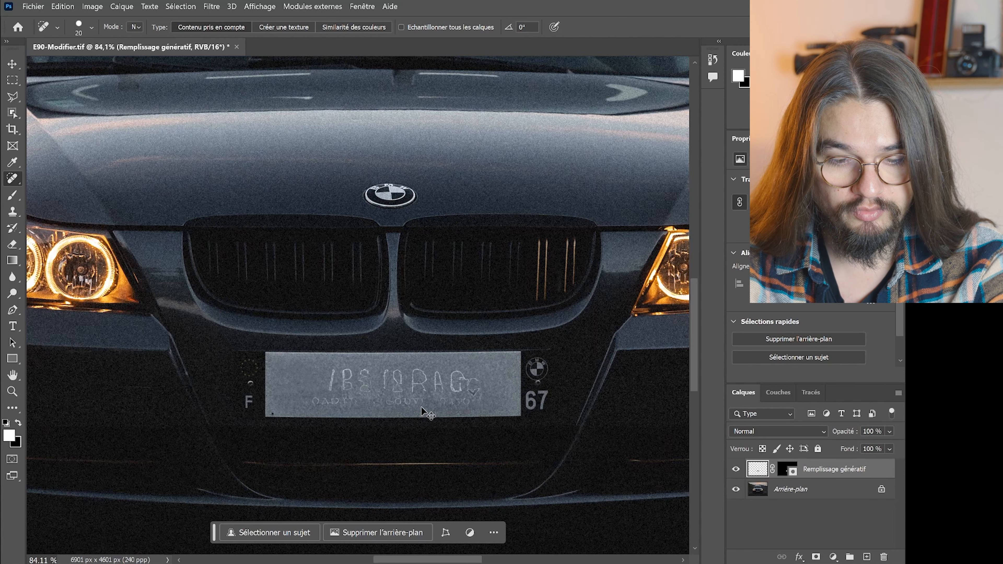
# - Switch the Generative Fill layer to variation 2 and heal the small dark spot in the plate's lower-left corner on the background layer
pyautogui.click(419, 430)
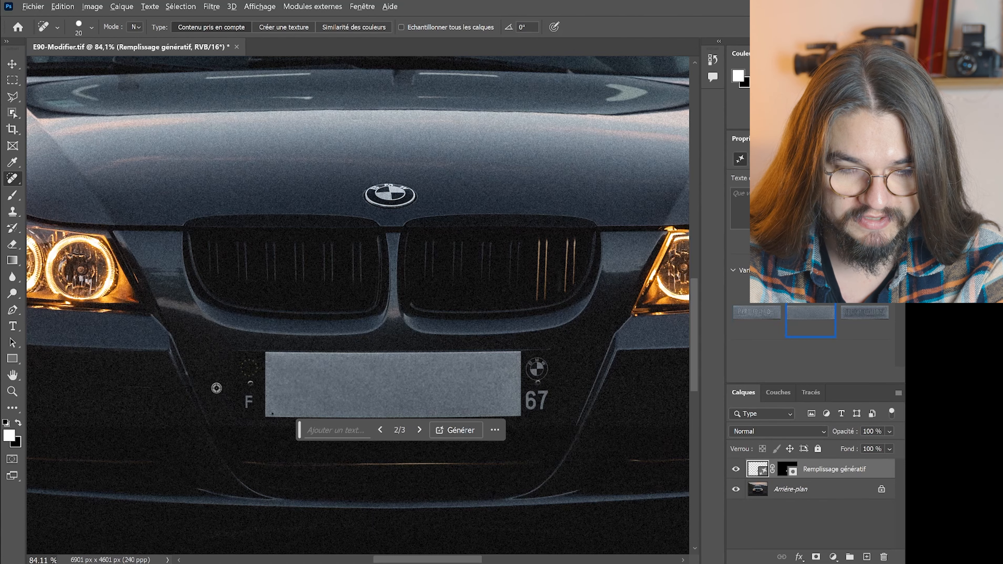
pyautogui.scroll(3, 278, 410)
pyautogui.scroll(2, 279, 411)
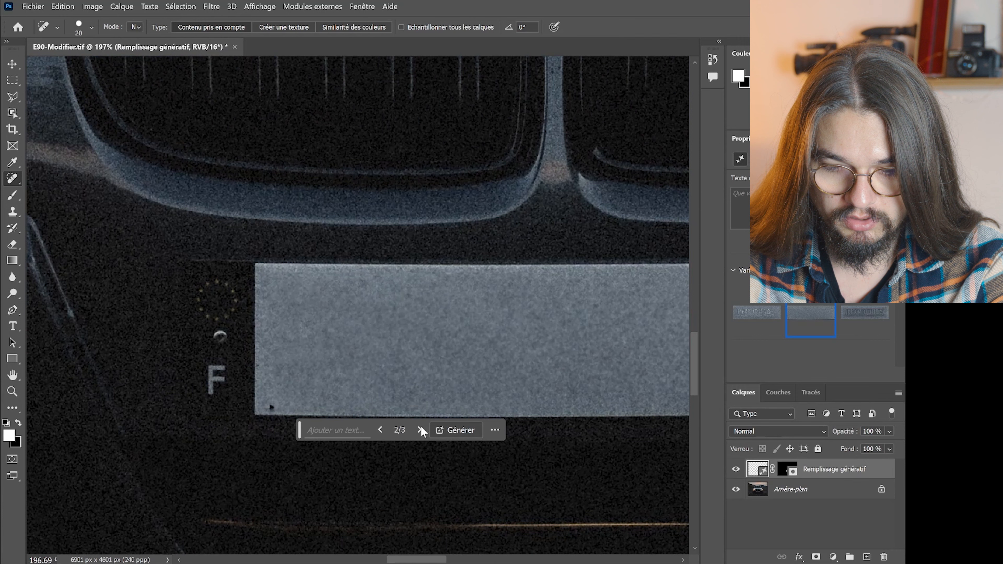
pyautogui.click(783, 491)
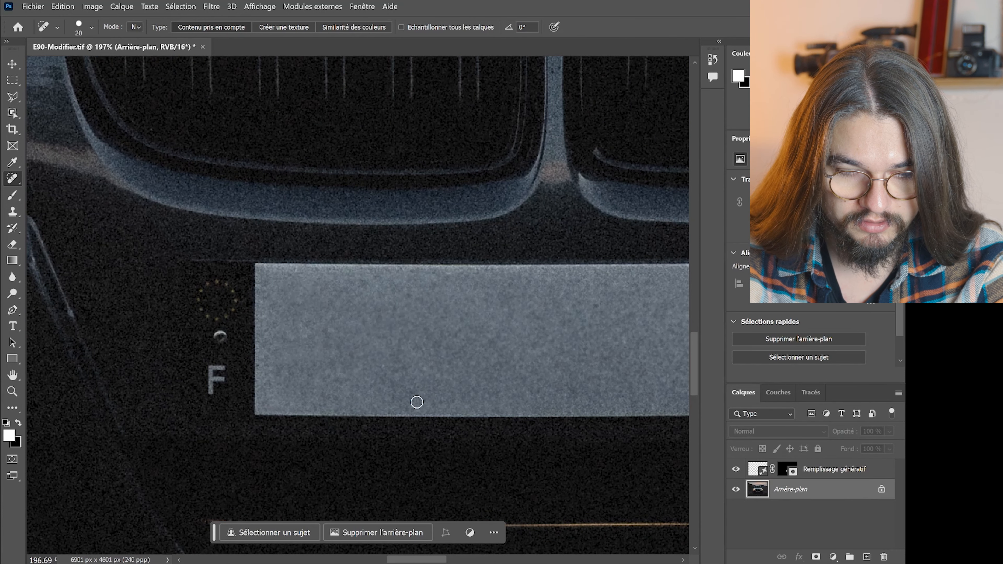
# - Examine how the blank plate blends with the car, both in the full photo and up close
pyautogui.scroll(-1, 588, 409)
pyautogui.scroll(-3, 553, 431)
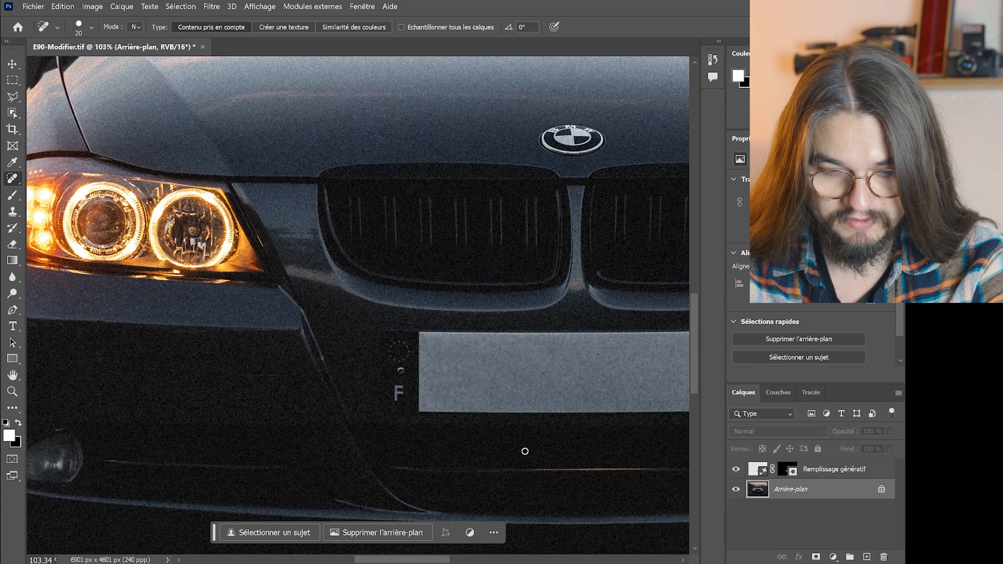
pyautogui.scroll(1, 529, 446)
pyautogui.hscroll(4, 545, 444)
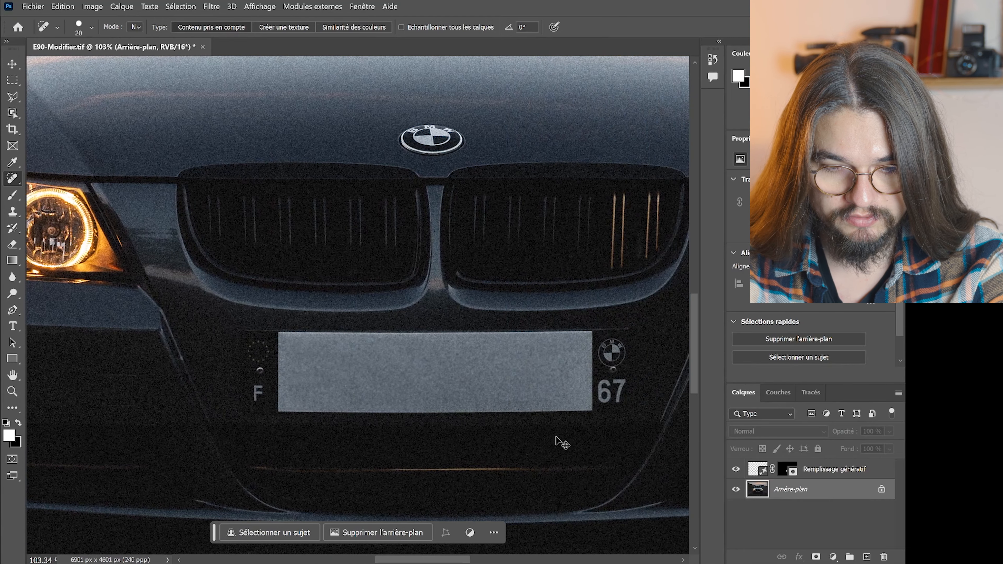
pyautogui.hscroll(1, 570, 443)
pyautogui.scroll(-3, 467, 409)
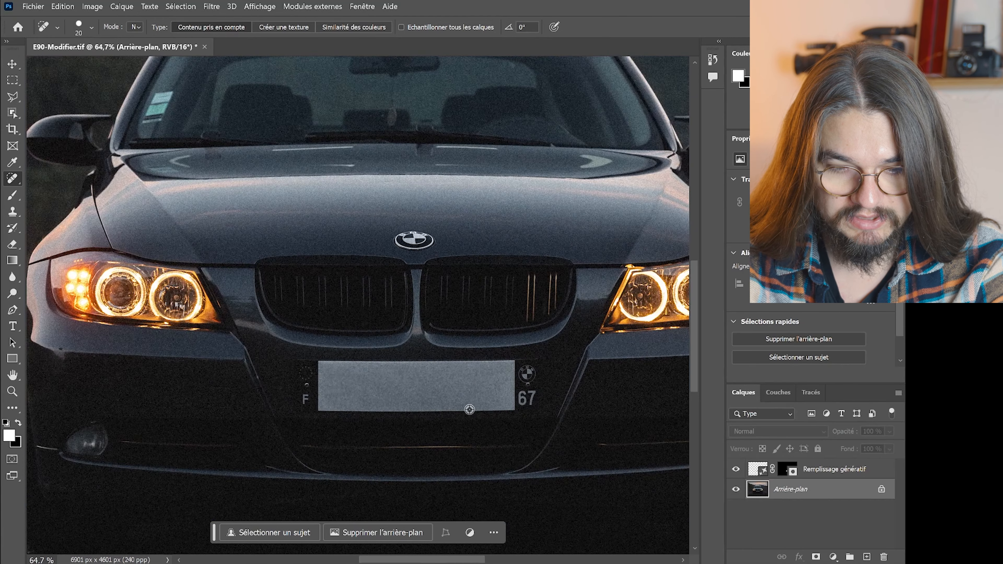
pyautogui.hscroll(1, 536, 429)
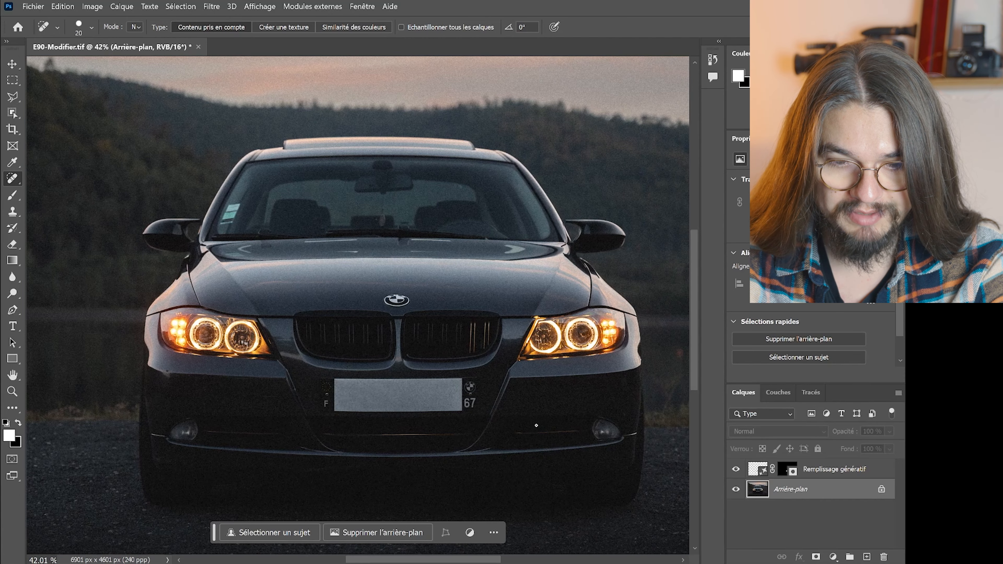
pyautogui.scroll(-1, 536, 426)
pyautogui.hscroll(2, 536, 426)
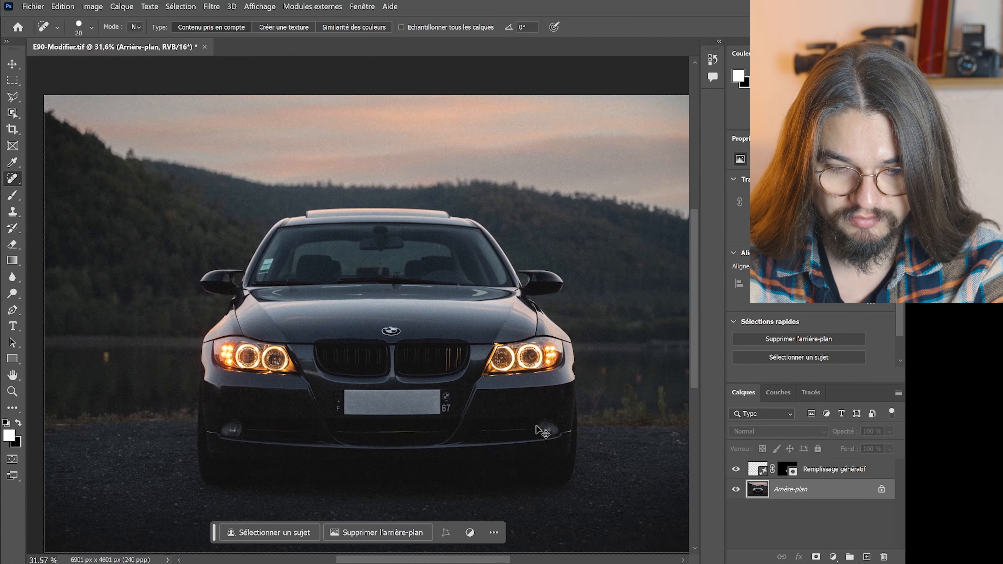
pyautogui.scroll(-1, 453, 414)
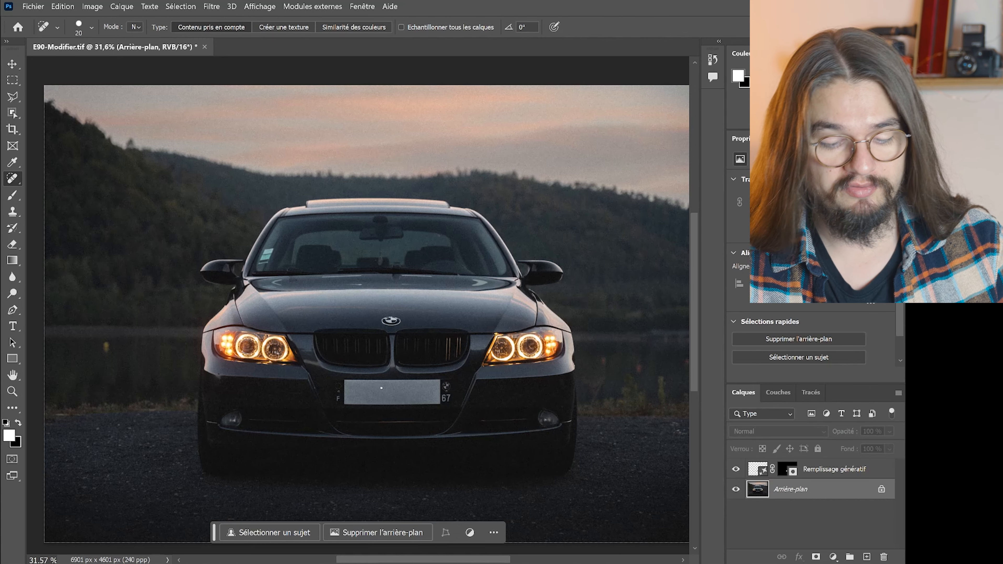
pyautogui.scroll(5, 401, 405)
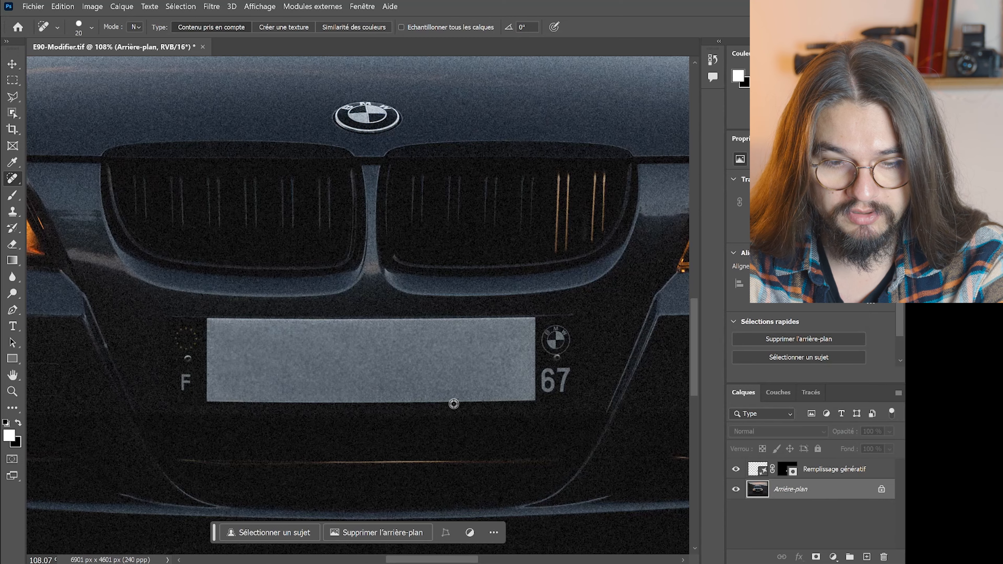
pyautogui.scroll(1, 441, 396)
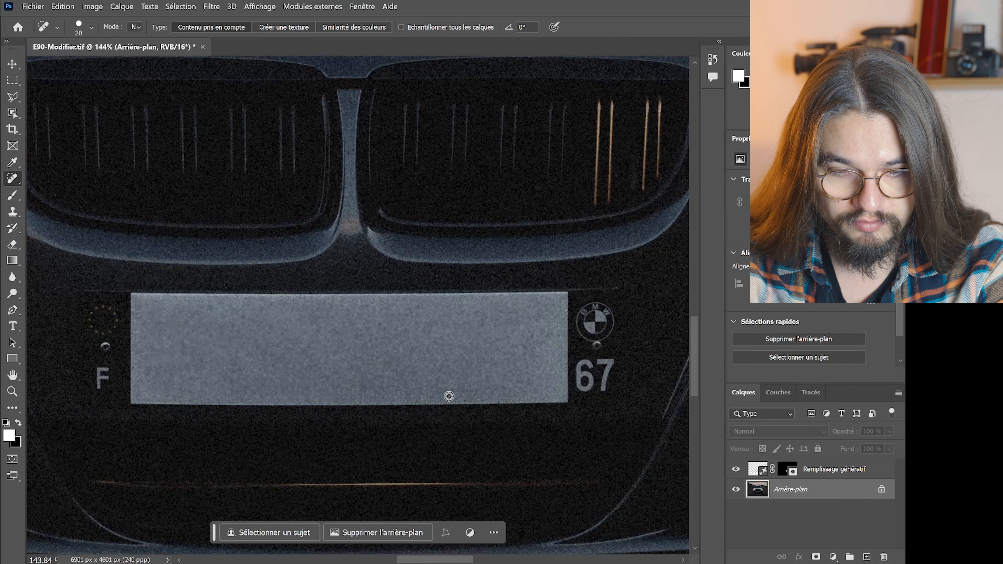
pyautogui.scroll(1, 449, 396)
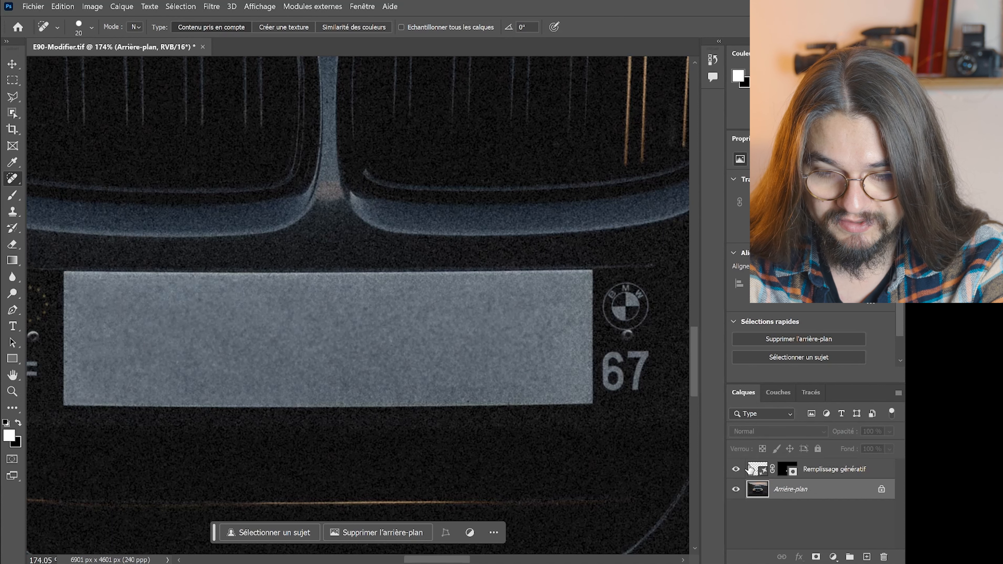
# - Compare the plate before and after by repeatedly hiding and showing the Generative Fill layer, leaving it shown
pyautogui.click(735, 470)
pyautogui.click(735, 469)
pyautogui.click(736, 470)
pyautogui.click(735, 470)
pyautogui.click(735, 469)
pyautogui.click(735, 469)
pyautogui.click(735, 469)
pyautogui.click(735, 469)
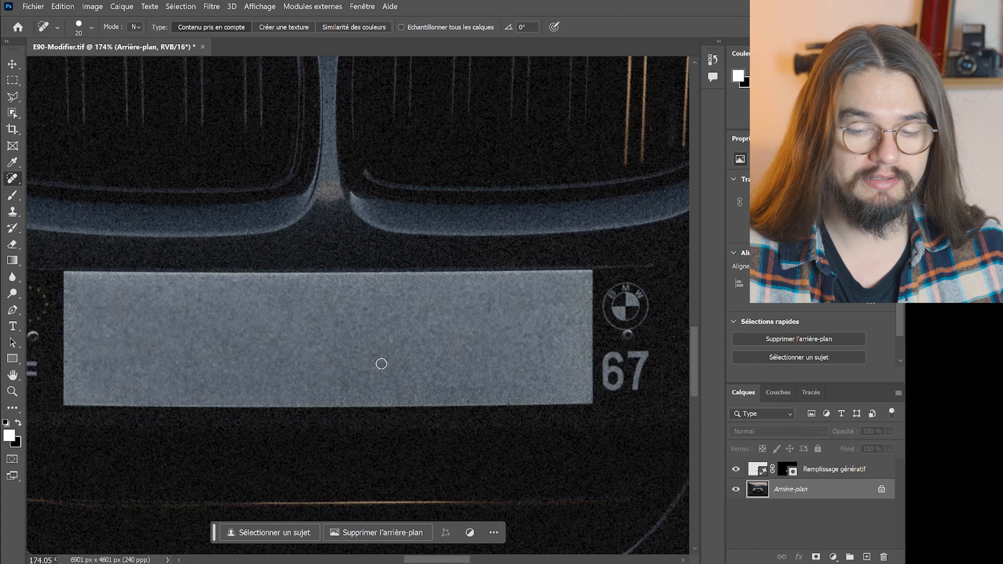
pyautogui.scroll(-3, 304, 336)
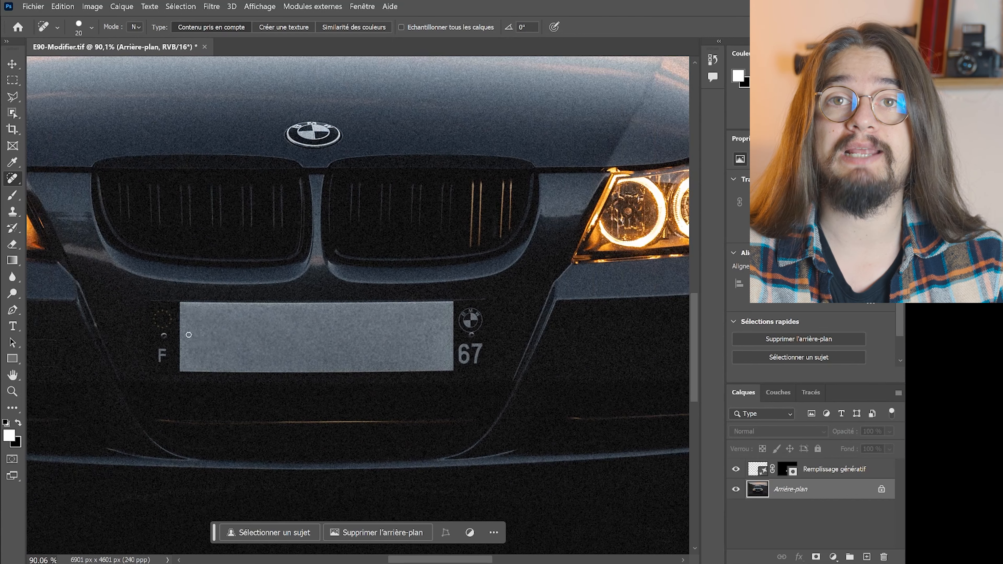
# - Outline the whole licence plate, including its surrounding emblems and the 67, with a polygonal lasso selection
pyautogui.scroll(3, 145, 339)
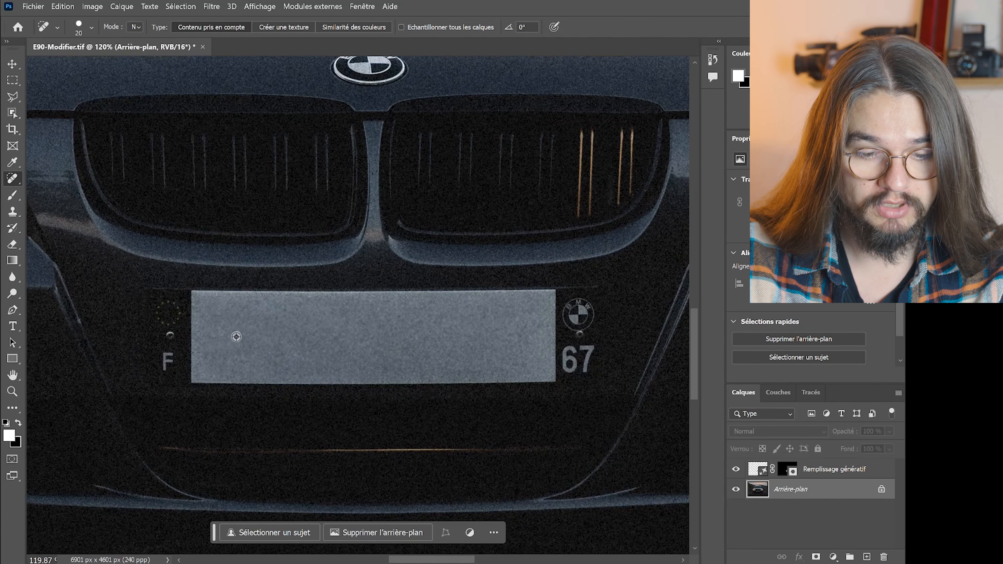
pyautogui.scroll(1, 501, 312)
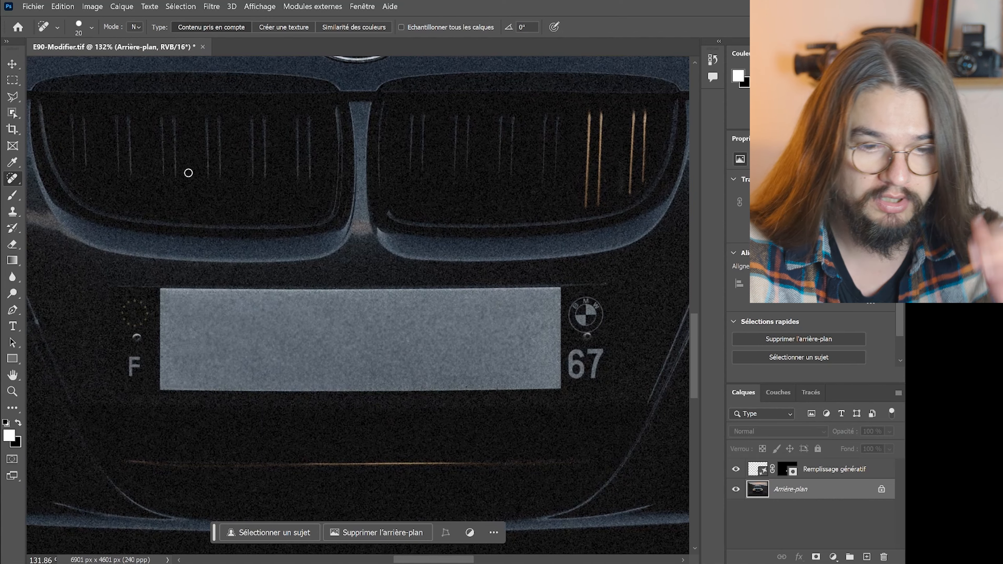
pyautogui.click(13, 81)
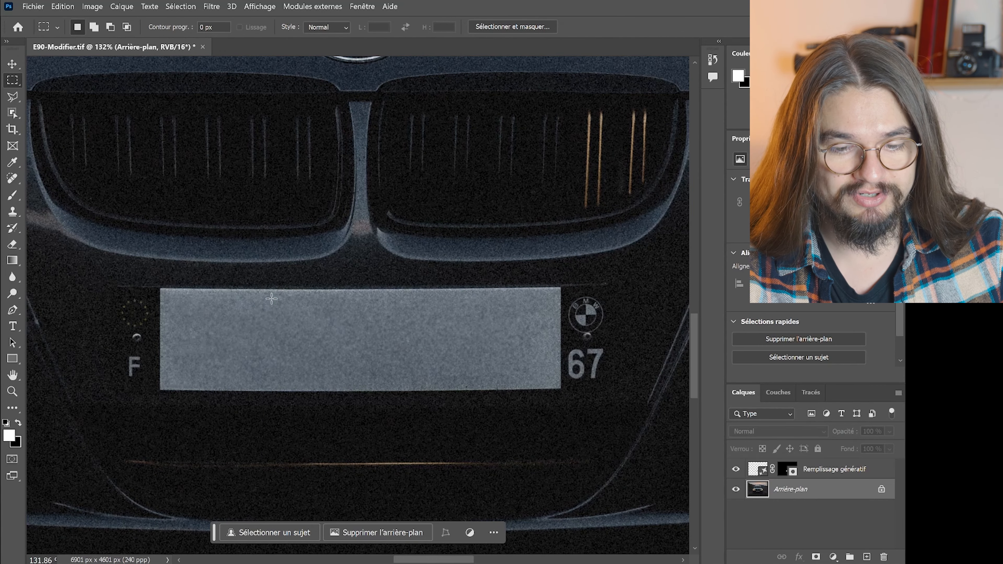
pyautogui.scroll(1, 343, 393)
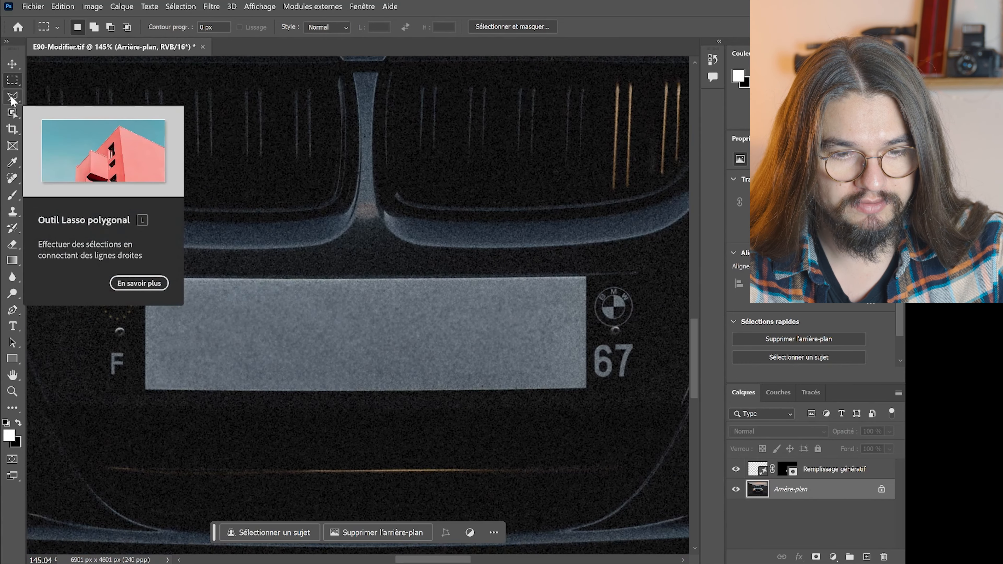
pyautogui.click(13, 99)
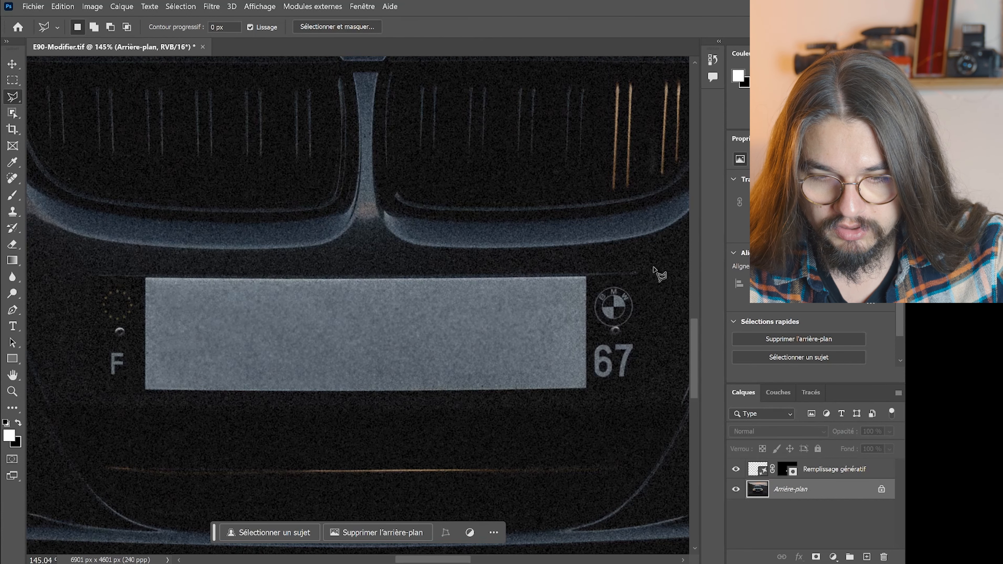
pyautogui.click(644, 265)
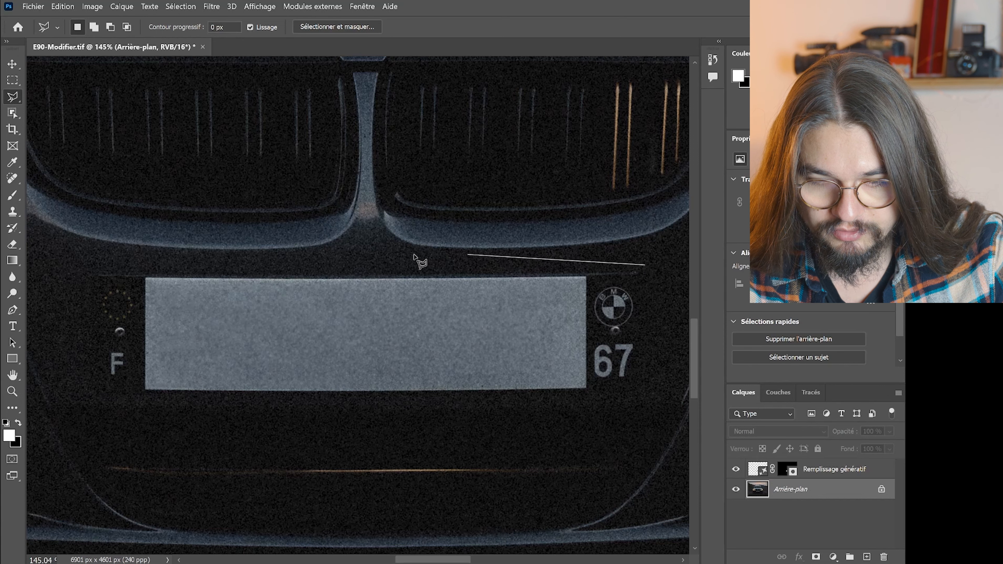
pyautogui.click(85, 269)
pyautogui.click(83, 395)
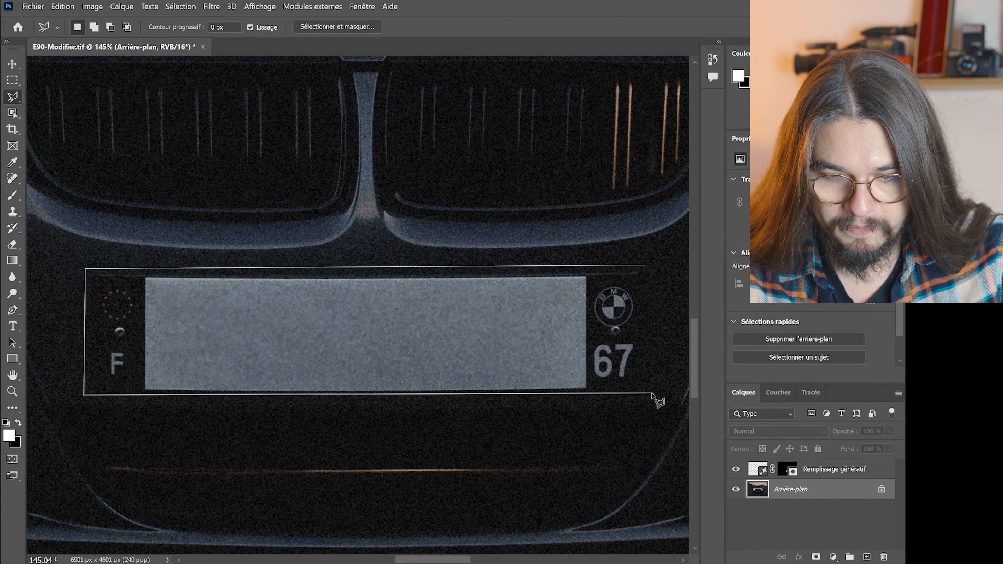
pyautogui.click(648, 393)
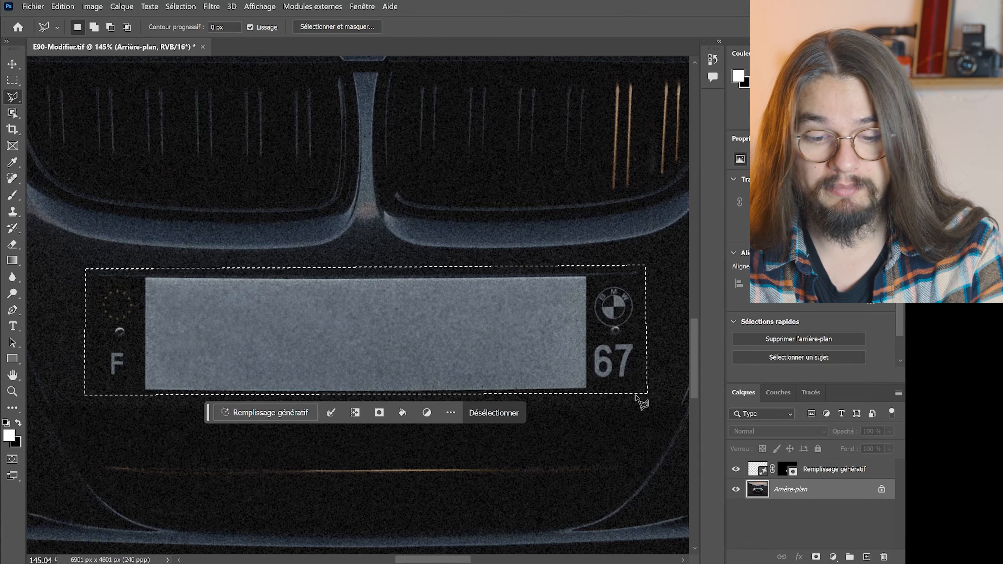
# - Run Generative Fill on the plate selection with an empty prompt and hide the earlier Remplissage génératif layer
pyautogui.click(299, 412)
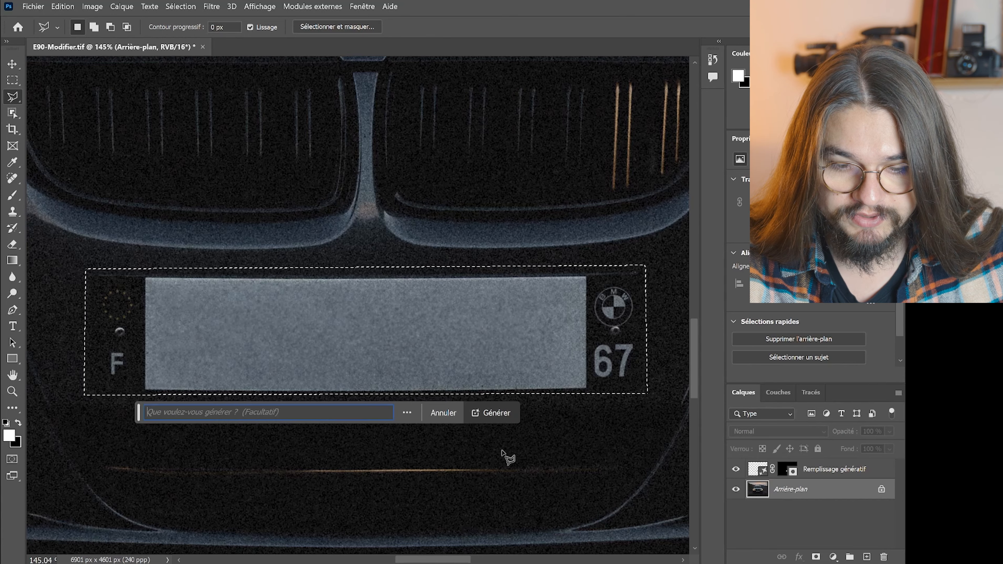
pyautogui.click(490, 412)
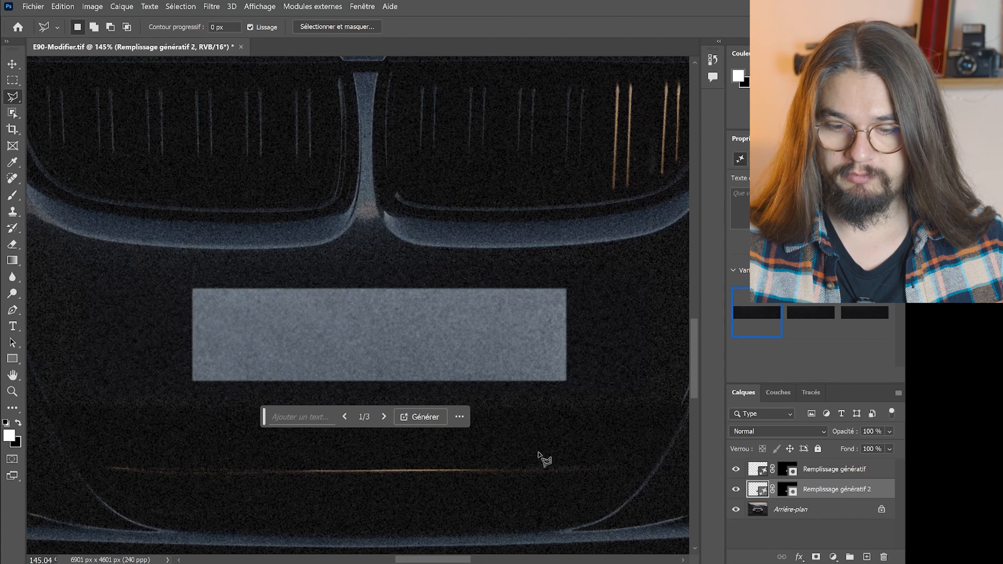
pyautogui.click(736, 468)
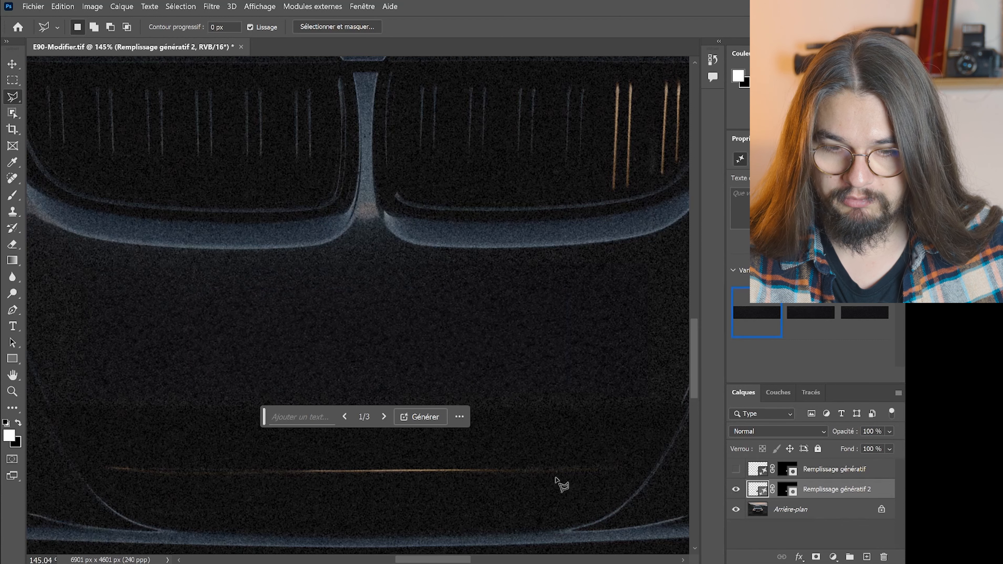
# - Browse through the three generated variations of the plate-free bumper and return to variation 1
pyautogui.click(383, 416)
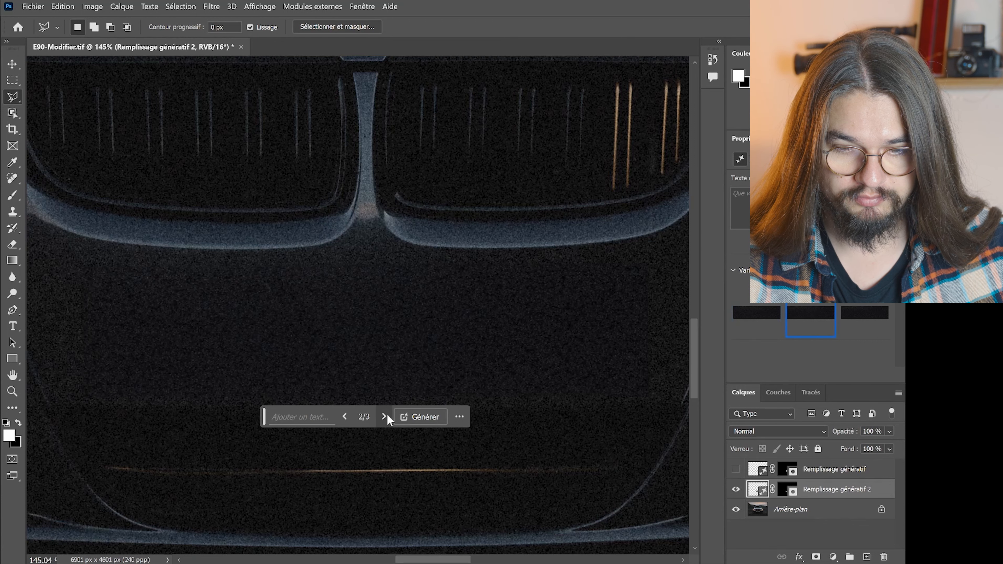
pyautogui.click(384, 416)
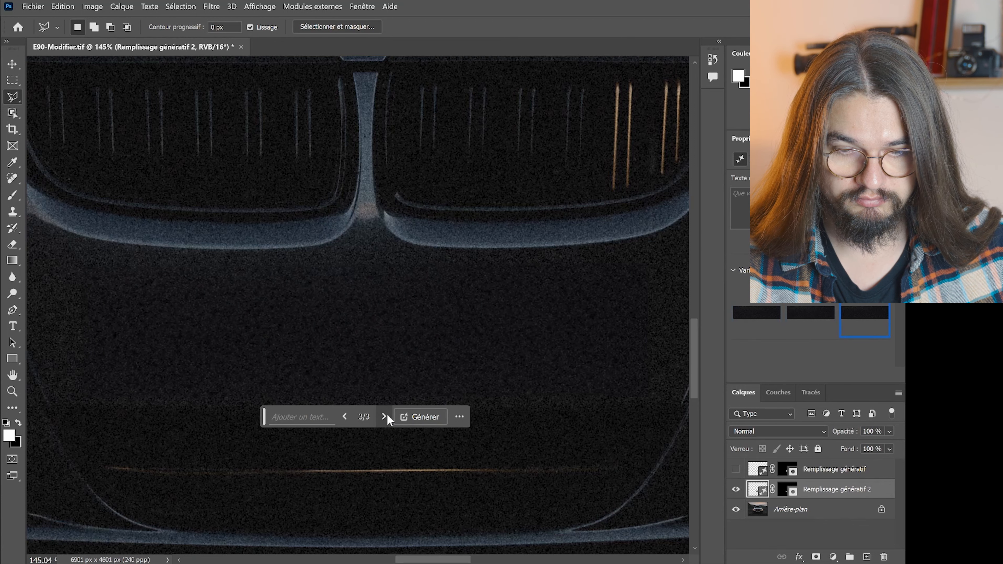
pyautogui.click(384, 416)
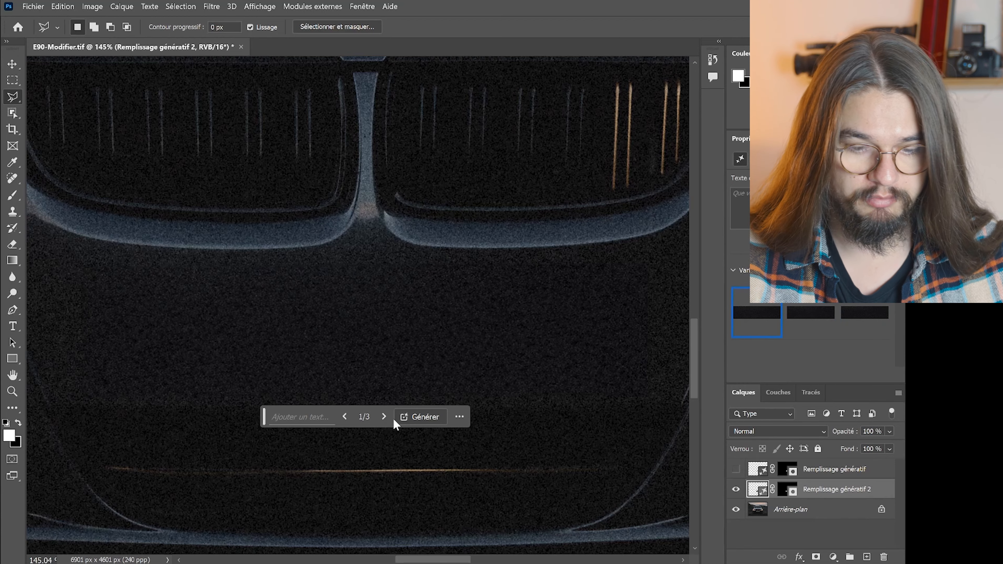
# - Examine how the plate-free bumper blends with the car, both in the full photo and up close
pyautogui.moveTo(265, 424); pyautogui.dragTo(275, 513)
pyautogui.scroll(-5, 328, 435)
pyautogui.scroll(-3, 276, 454)
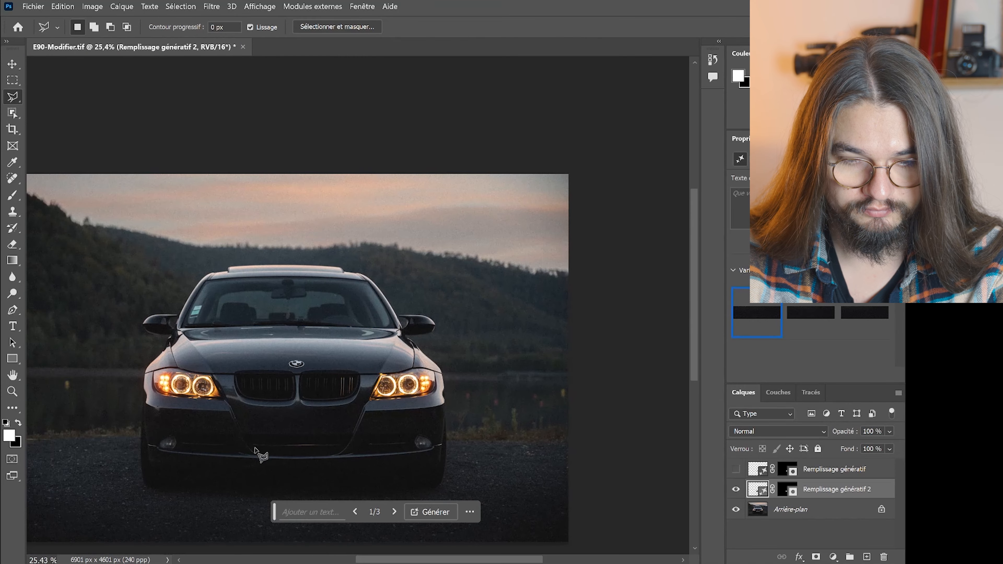
pyautogui.scroll(-2, 305, 458)
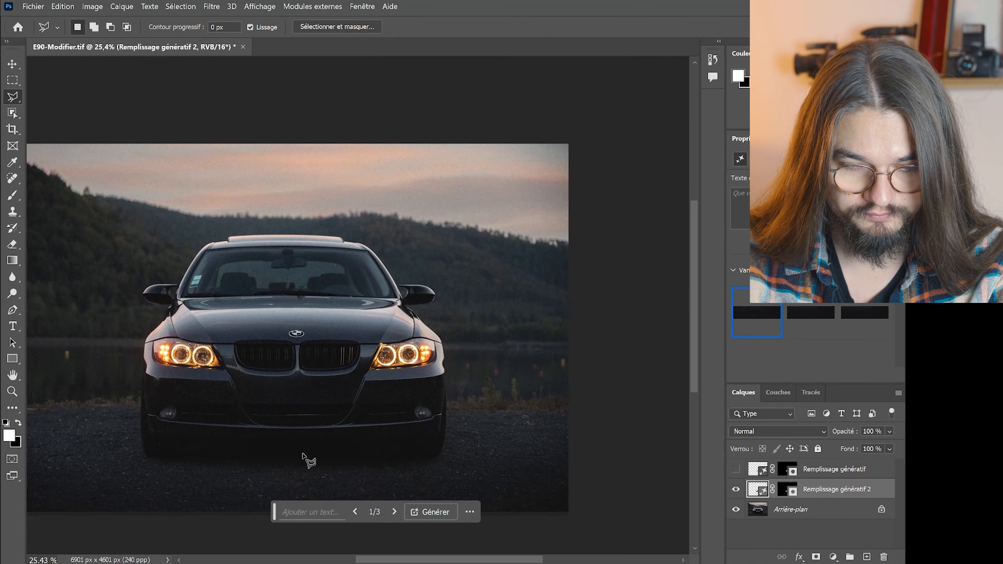
pyautogui.hscroll(-2, 300, 454)
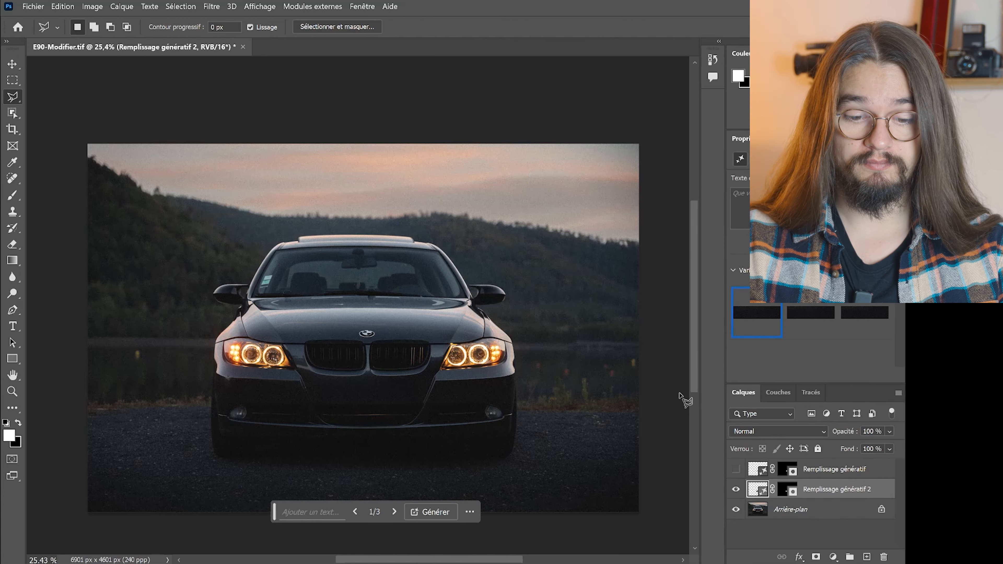
pyautogui.scroll(4, 357, 410)
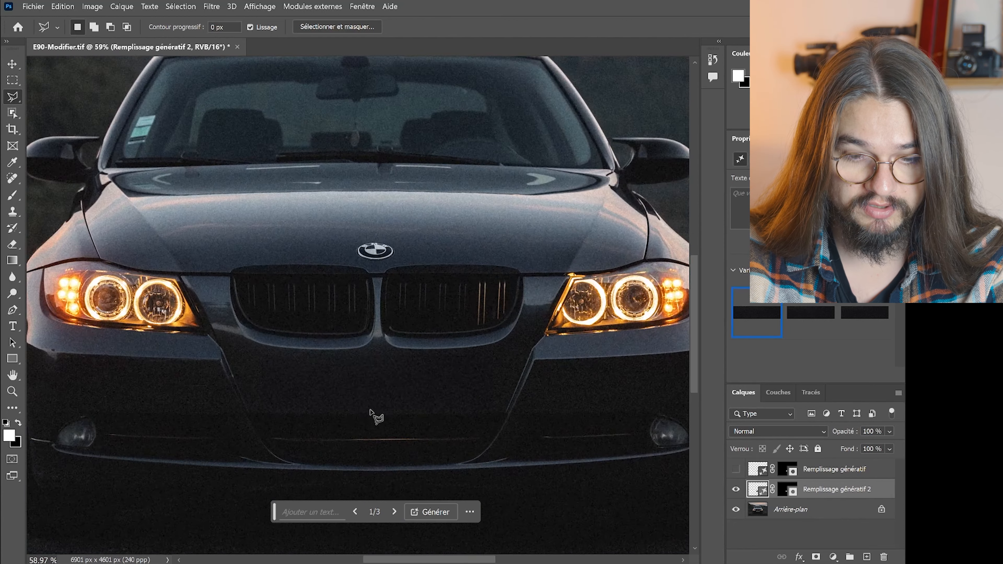
pyautogui.scroll(2, 371, 413)
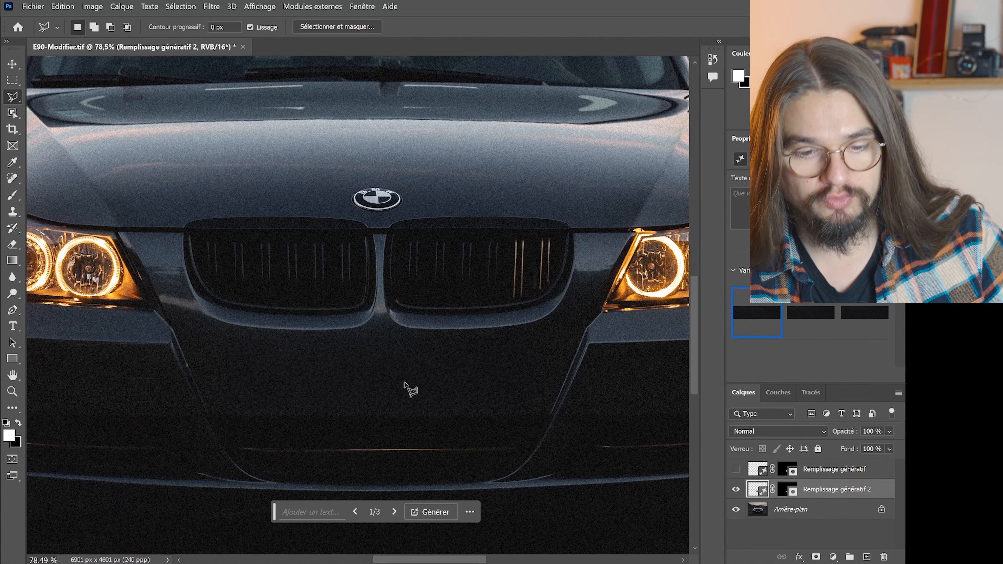
# - Compare the bumper with and without its plate by toggling the Generative Fill layers, and check variation 2 before returning to variation 1
pyautogui.click(736, 469)
pyautogui.click(736, 470)
pyautogui.click(736, 470)
pyautogui.click(736, 490)
pyautogui.click(736, 469)
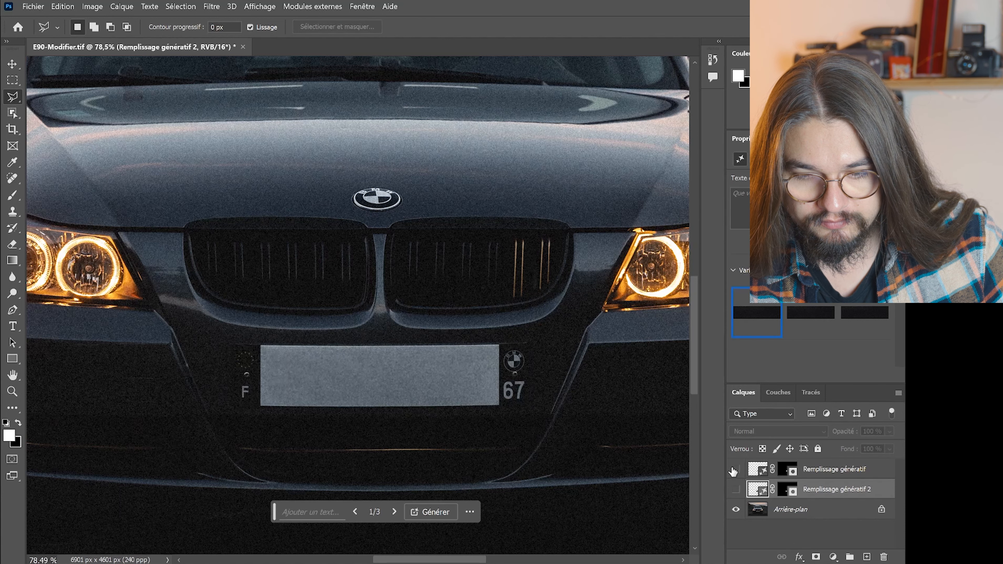
pyautogui.click(736, 490)
pyautogui.click(735, 489)
pyautogui.click(736, 490)
pyautogui.click(736, 490)
pyautogui.click(736, 489)
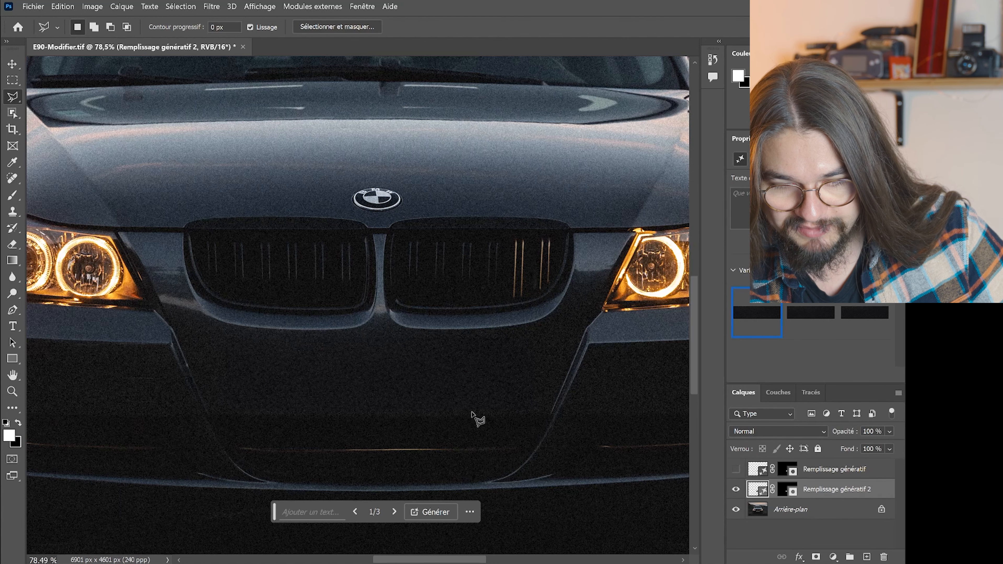
pyautogui.click(735, 490)
pyautogui.click(735, 490)
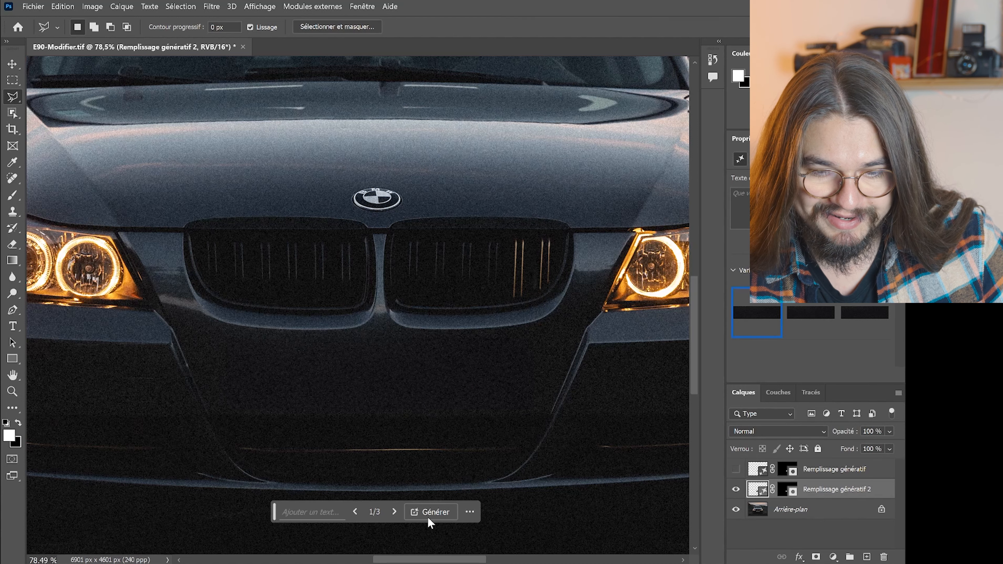
pyautogui.click(393, 511)
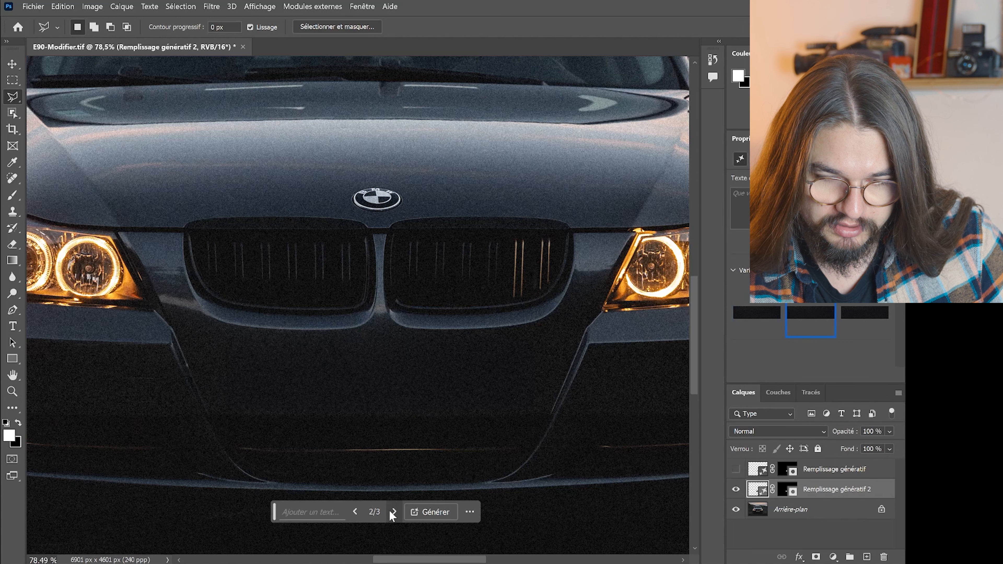
pyautogui.click(360, 513)
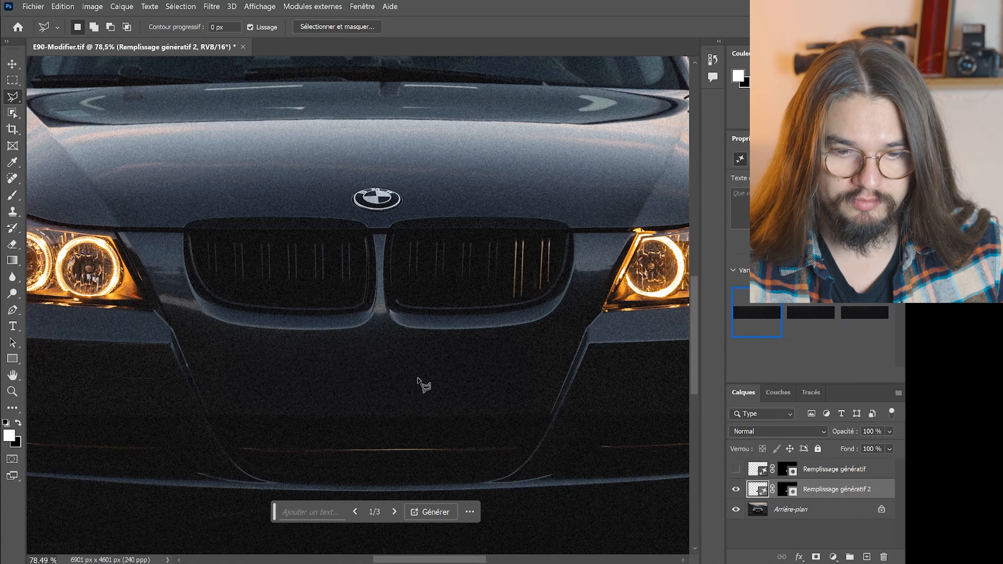
# - View the full retouched BMW photo, close its document and switch to Lightroom Classic
pyautogui.scroll(-2, 391, 379)
pyautogui.scroll(-3, 398, 385)
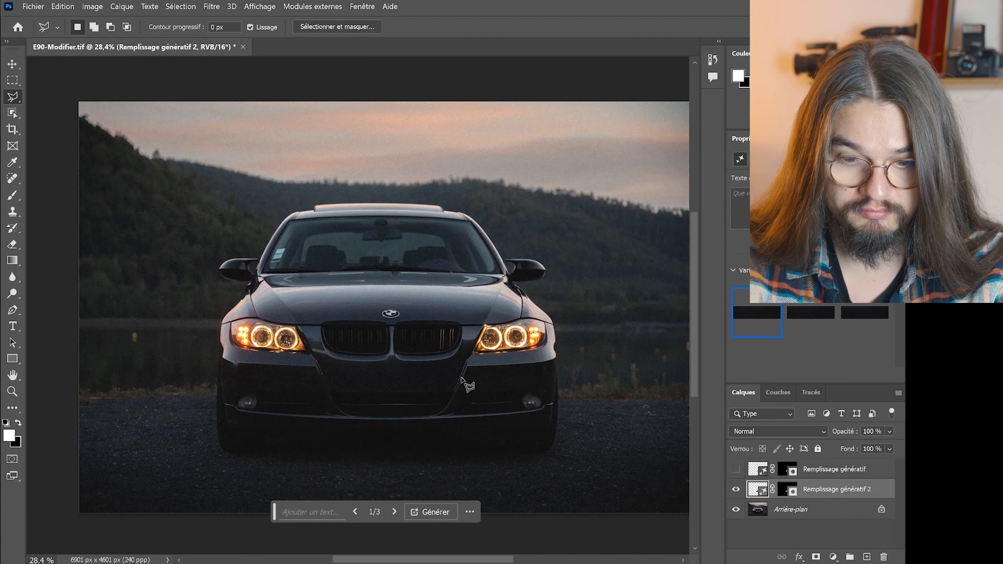
pyautogui.moveTo(406, 559); pyautogui.dragTo(415, 560)
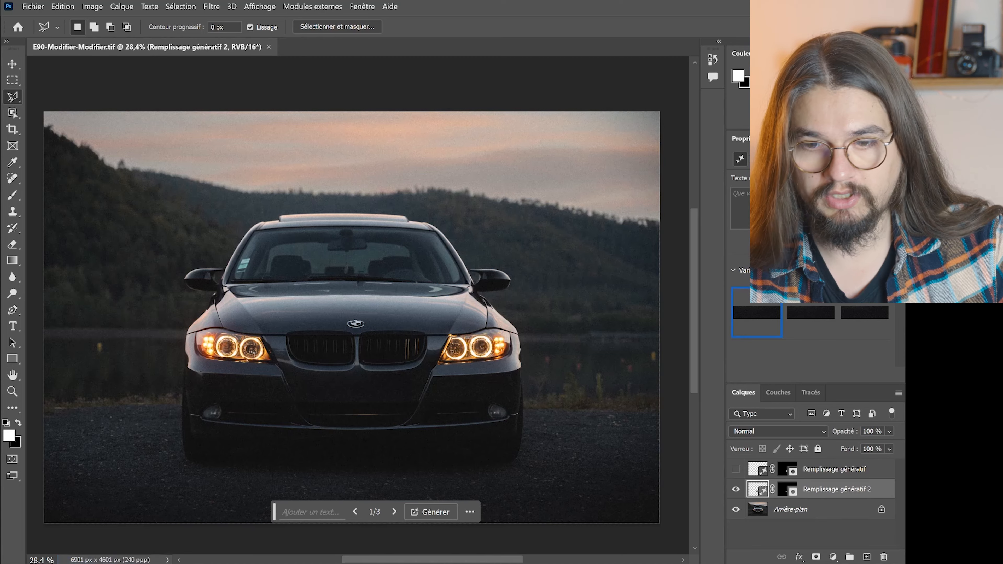
pyautogui.hotkey('ctrl', 'w')
pyautogui.hotkey('alt', 'Tab')
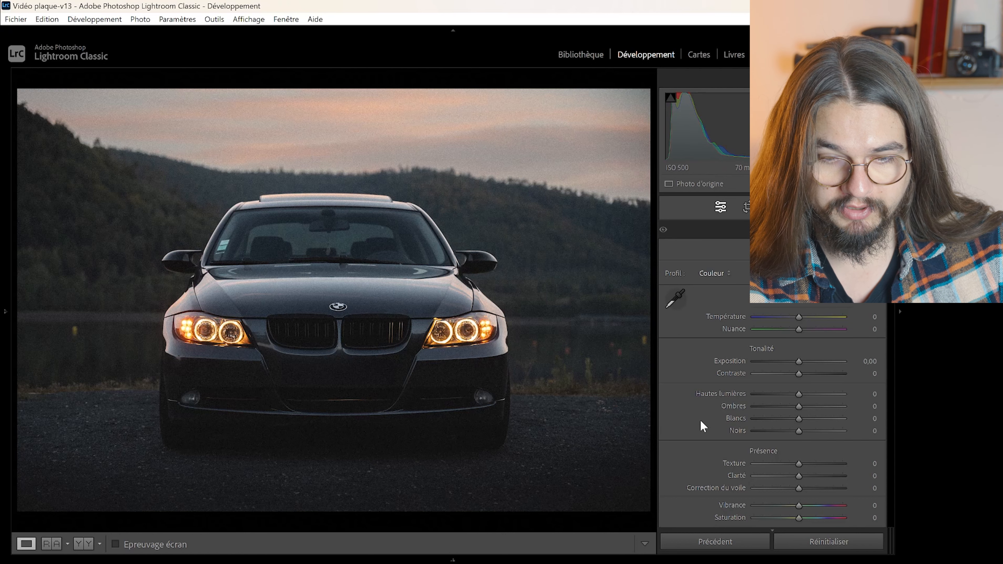
# - Compare the plate-free BMW photo with the neighbouring version that still has its plate, ending on the plate-free one
pyautogui.press('Right')
pyautogui.press('Left')
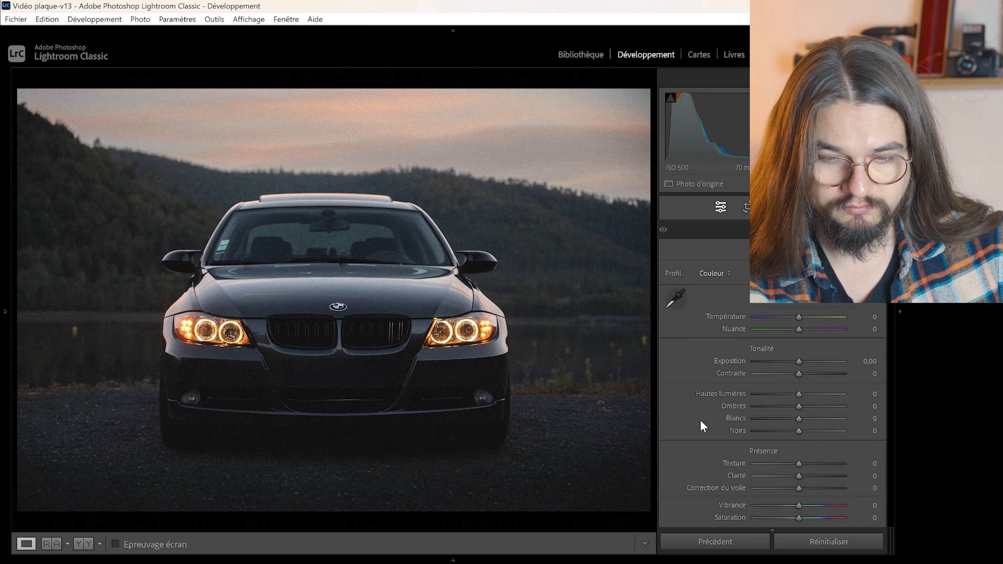
pyautogui.press('Right')
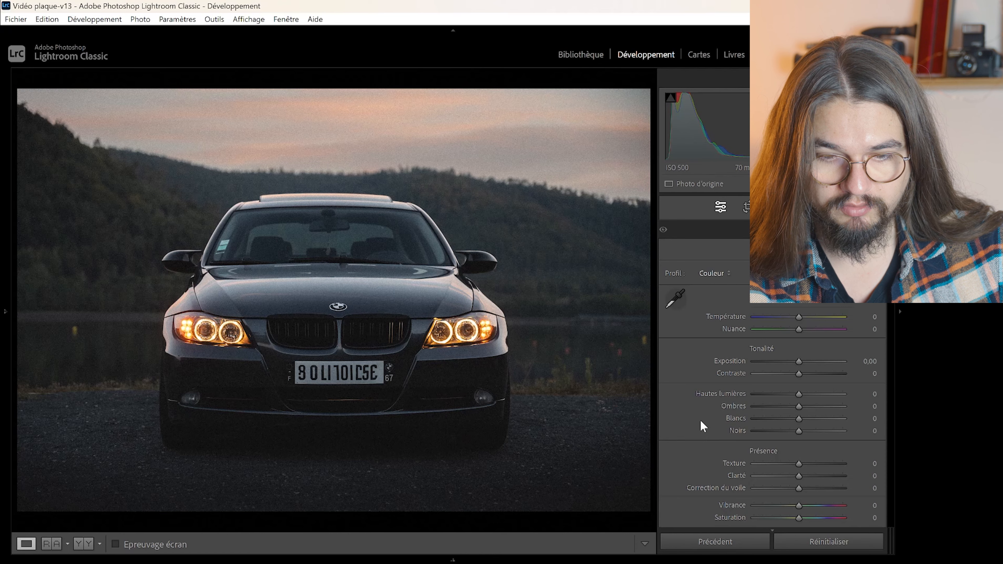
pyautogui.press('Left')
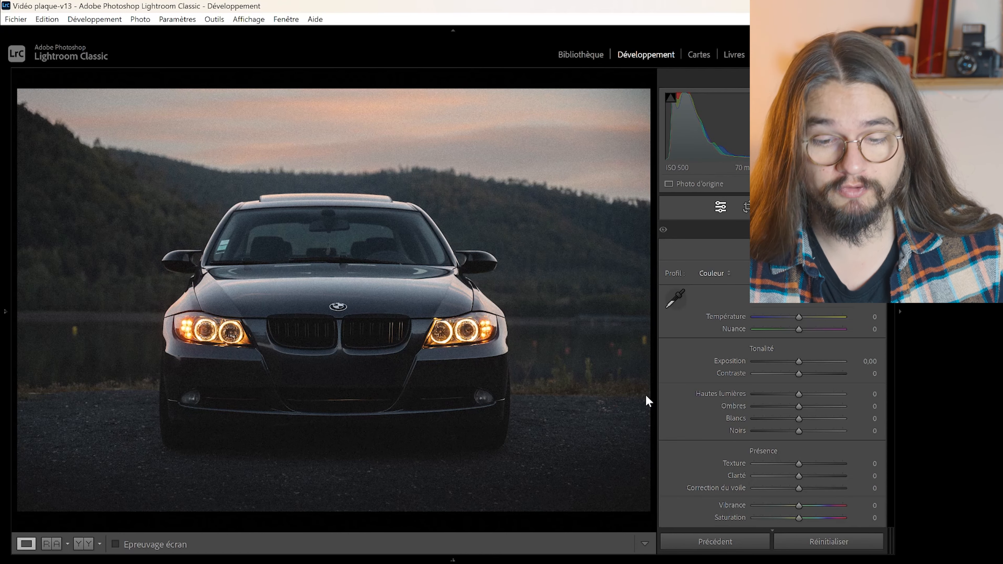
# - Select the yellow Renault Clio photo and open it in Photoshop 2024 as a copy with Lightroom corrections
pyautogui.moveTo(457, 559)
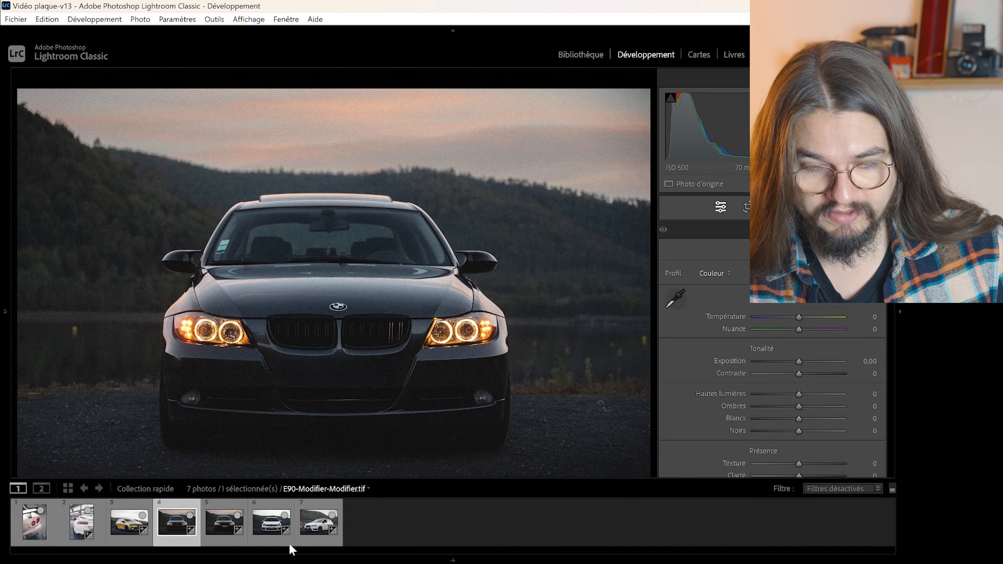
pyautogui.click(126, 533)
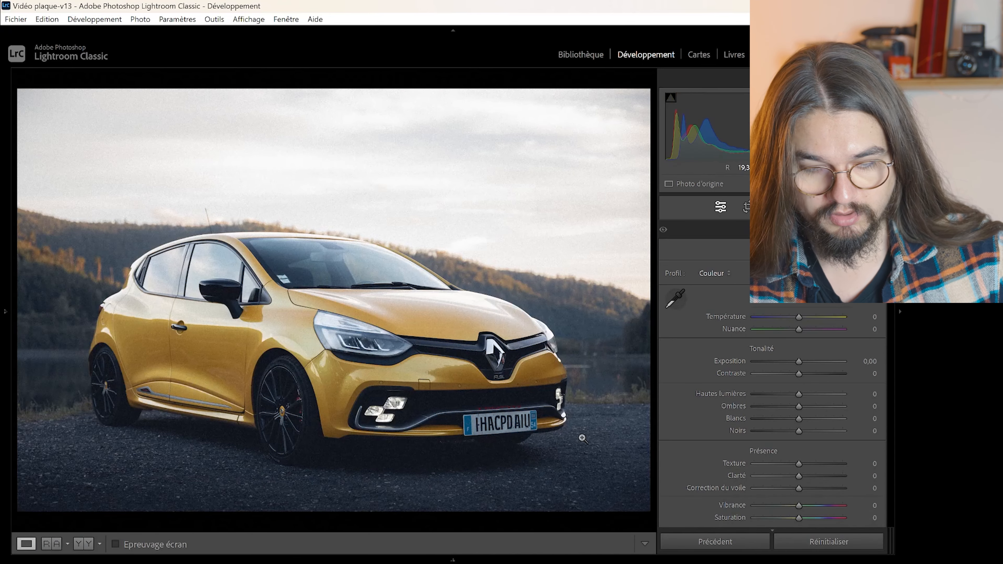
pyautogui.press('alt')
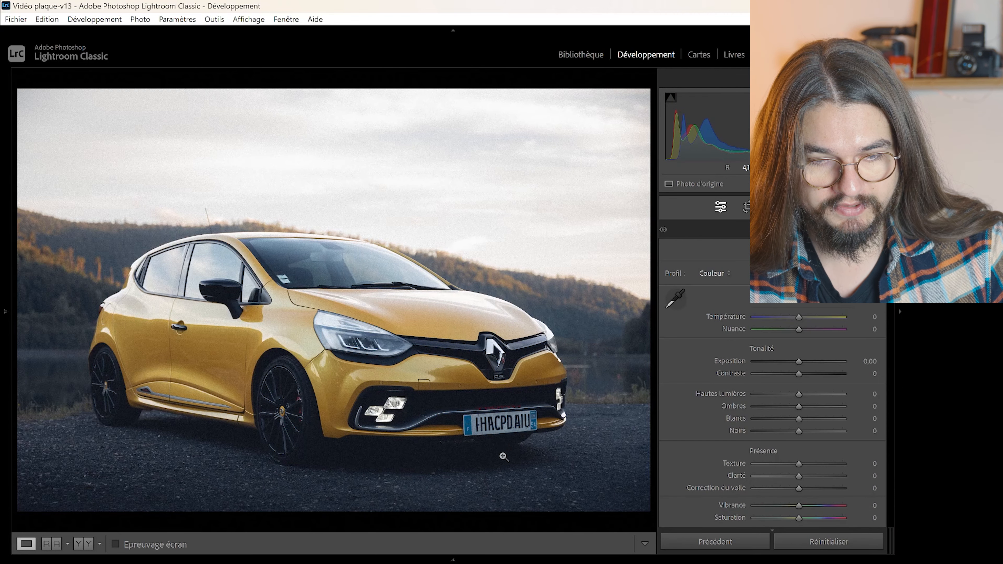
pyautogui.rightClick(498, 466)
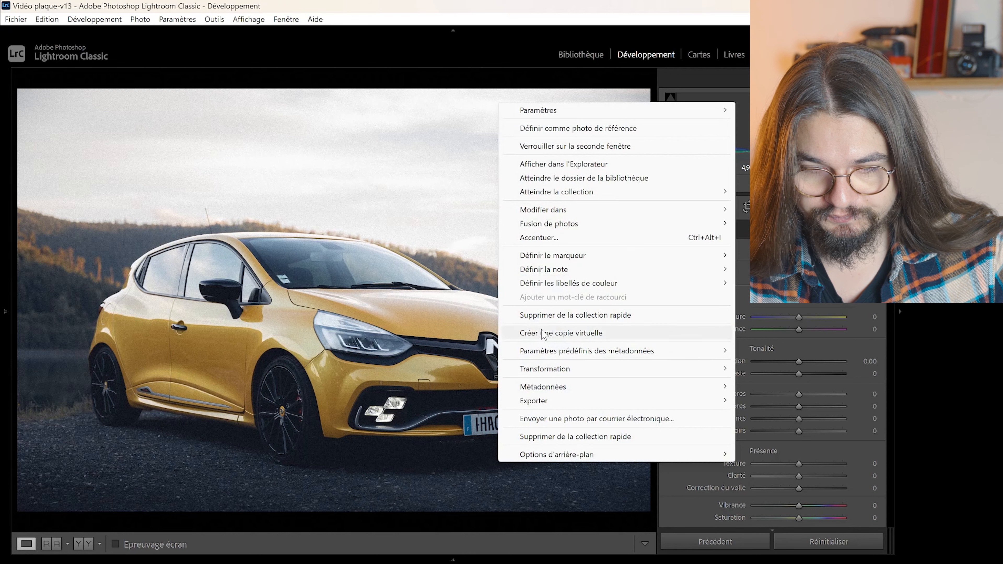
pyautogui.moveTo(553, 212)
pyautogui.click(407, 210)
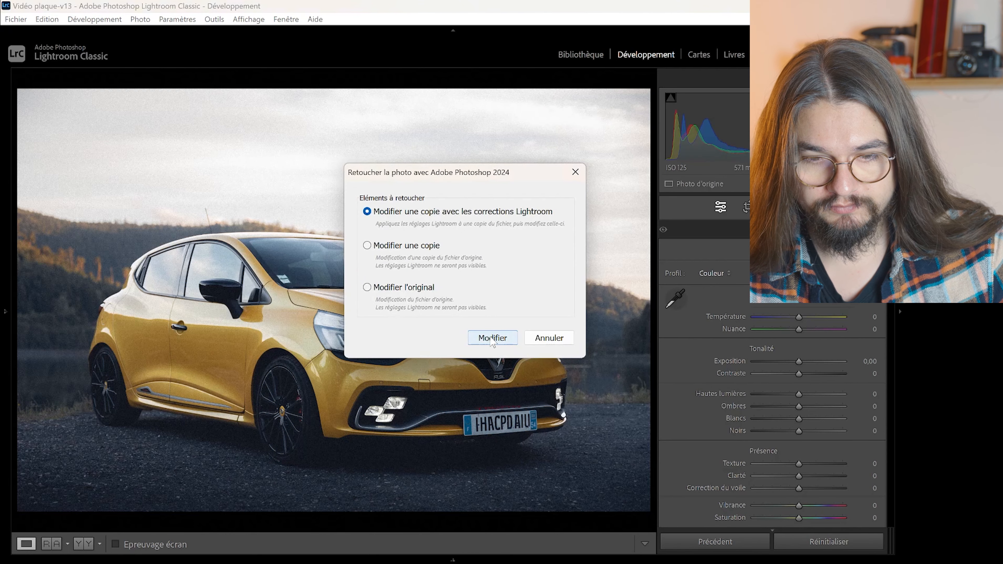
pyautogui.click(492, 338)
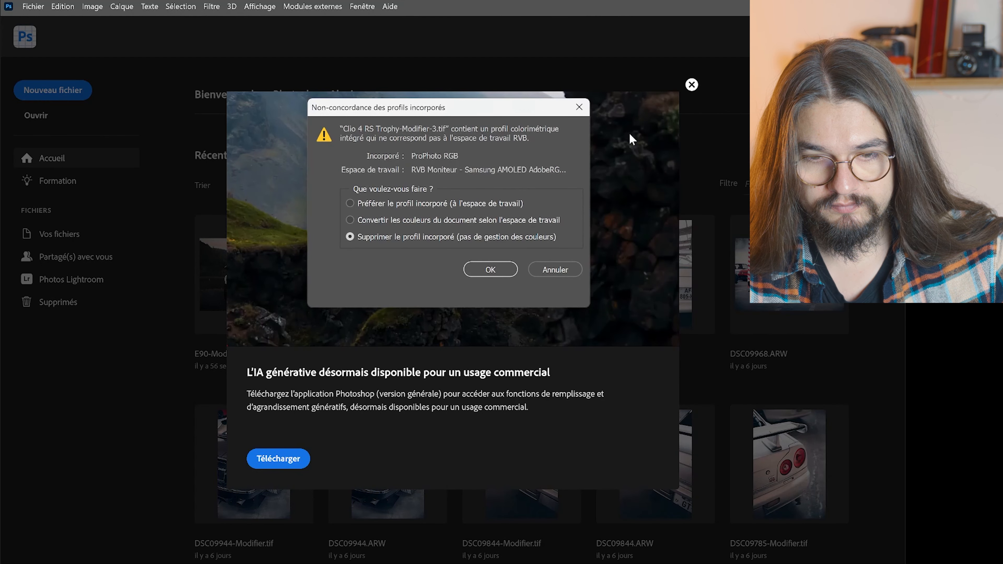
# - Keep the embedded ProPhoto RGB profile for the opened photo and dismiss the Photoshop beta update notice
pyautogui.click(489, 204)
pyautogui.click(490, 272)
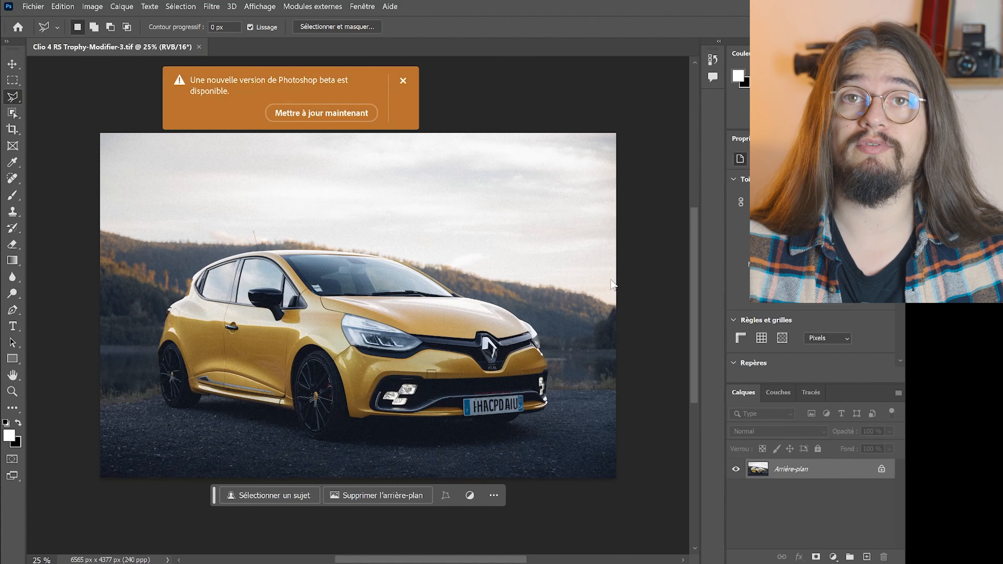
pyautogui.click(403, 83)
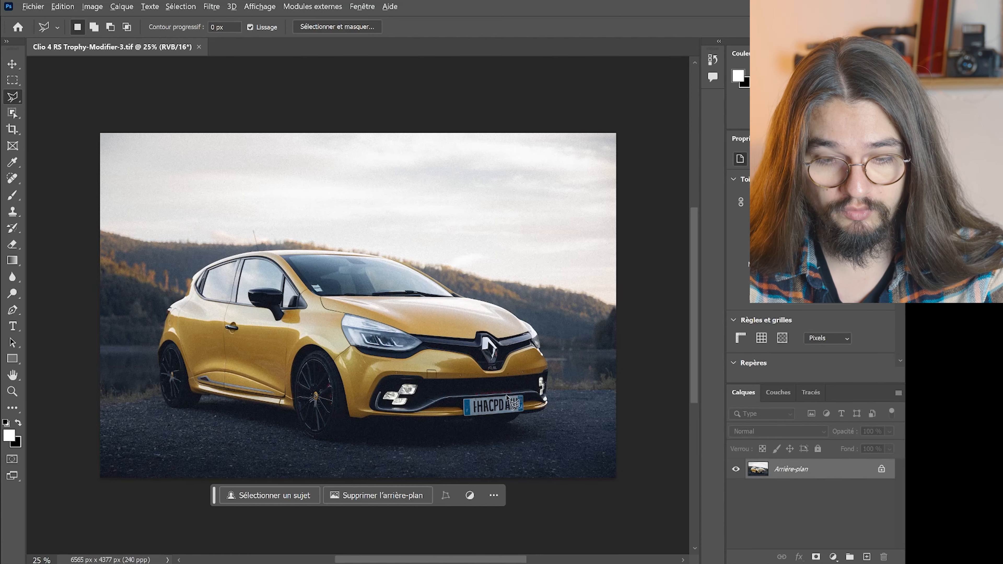
# - Outline the Renault's licence plate with a tight polygonal selection just outside its edges
pyautogui.scroll(3, 513, 406)
pyautogui.scroll(4, 531, 418)
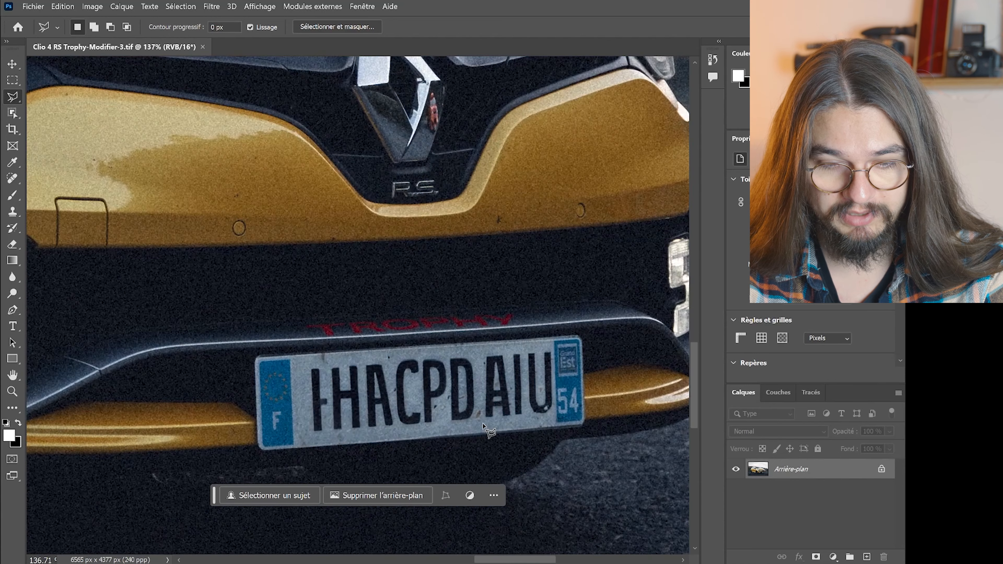
pyautogui.scroll(2, 477, 417)
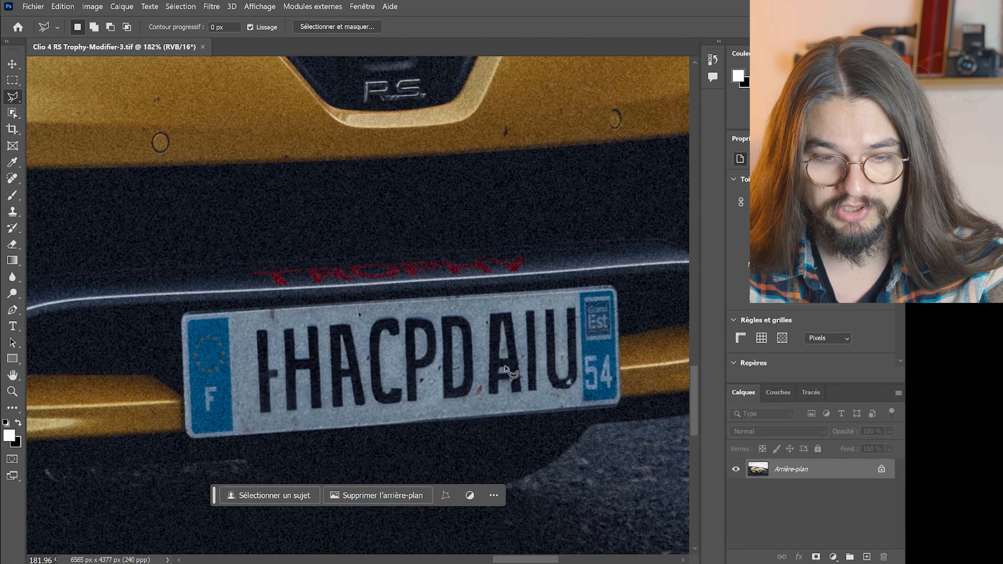
pyautogui.scroll(-1, 647, 358)
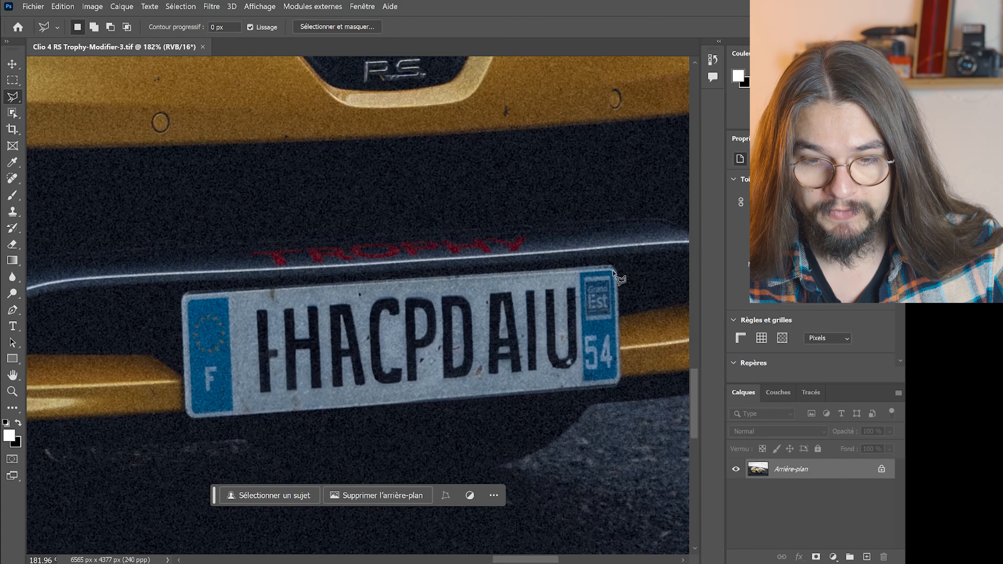
pyautogui.click(615, 261)
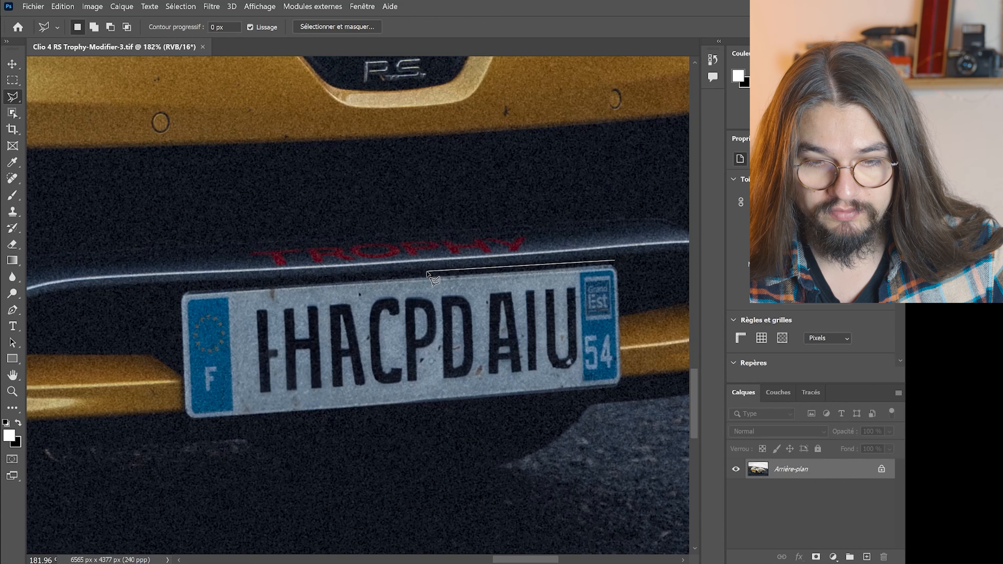
pyautogui.click(175, 291)
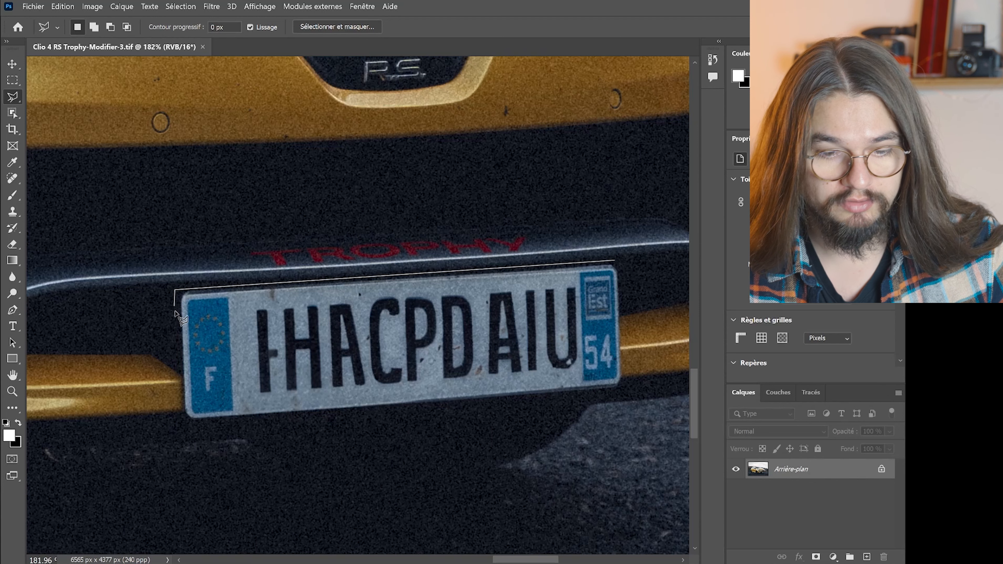
pyautogui.click(180, 421)
pyautogui.click(197, 424)
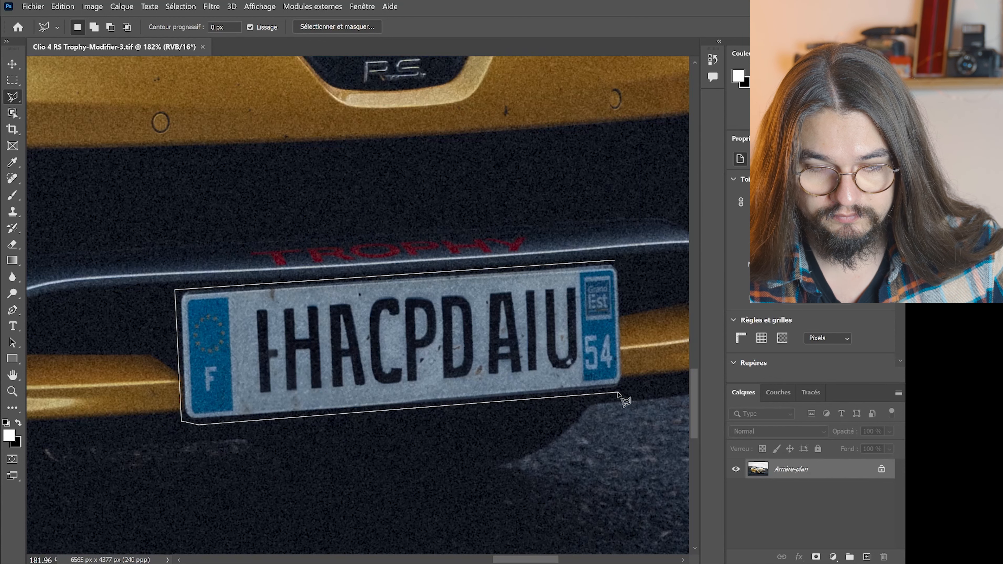
pyautogui.click(617, 392)
pyautogui.click(626, 383)
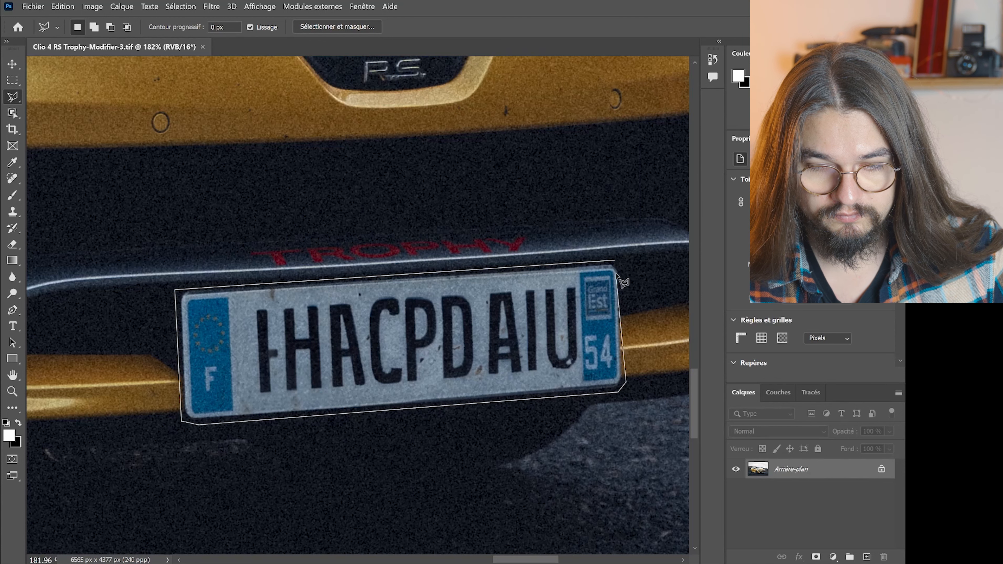
pyautogui.click(619, 260)
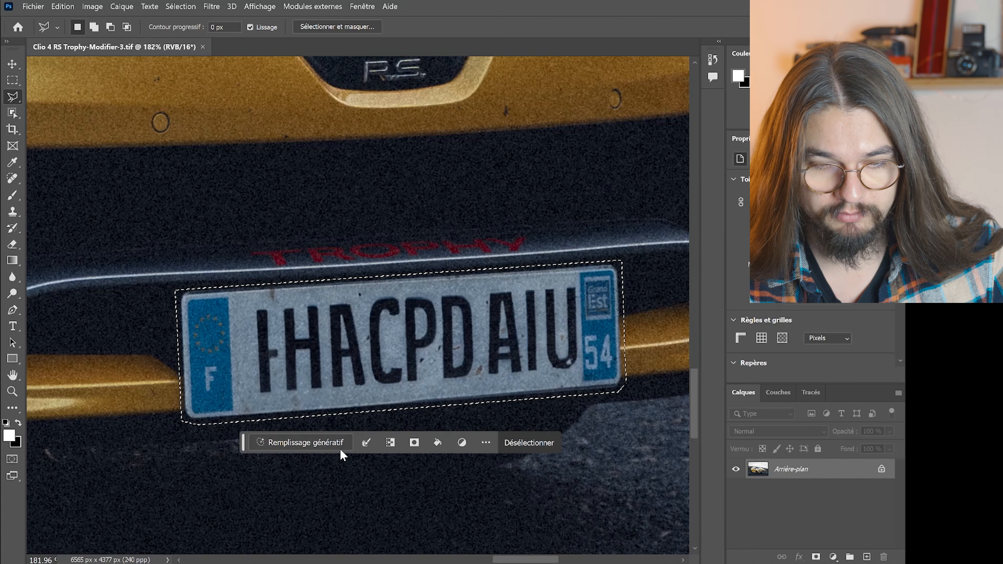
# - Run Generative Fill on the tightly selected plate without a prompt and review the three variations
pyautogui.click(335, 439)
pyautogui.click(513, 444)
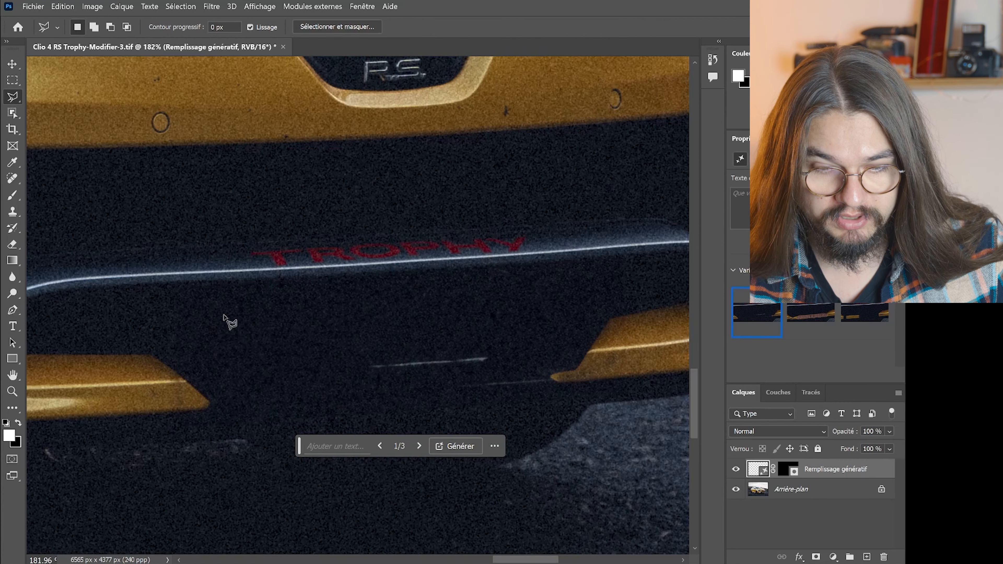
pyautogui.click(419, 446)
pyautogui.moveTo(299, 446); pyautogui.dragTo(296, 490)
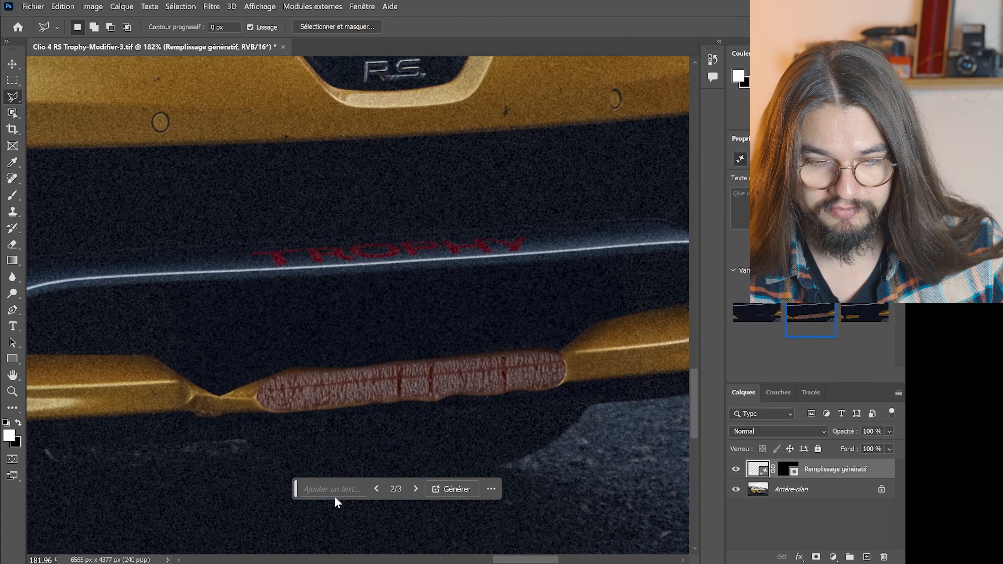
pyautogui.click(415, 489)
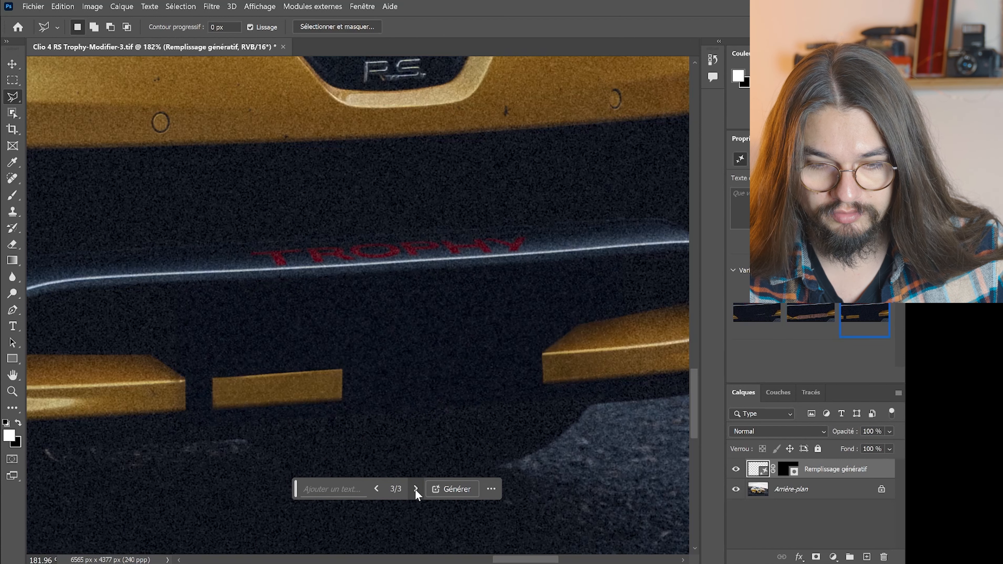
# - Generate another set of fill variations, review up to variation 3, and delete the Generative Fill layer
pyautogui.click(458, 489)
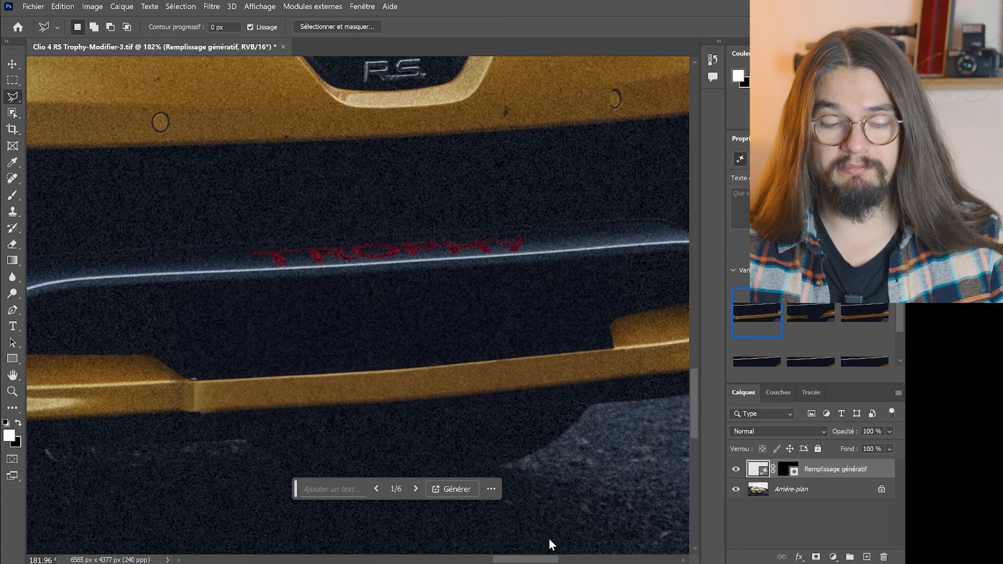
pyautogui.click(415, 489)
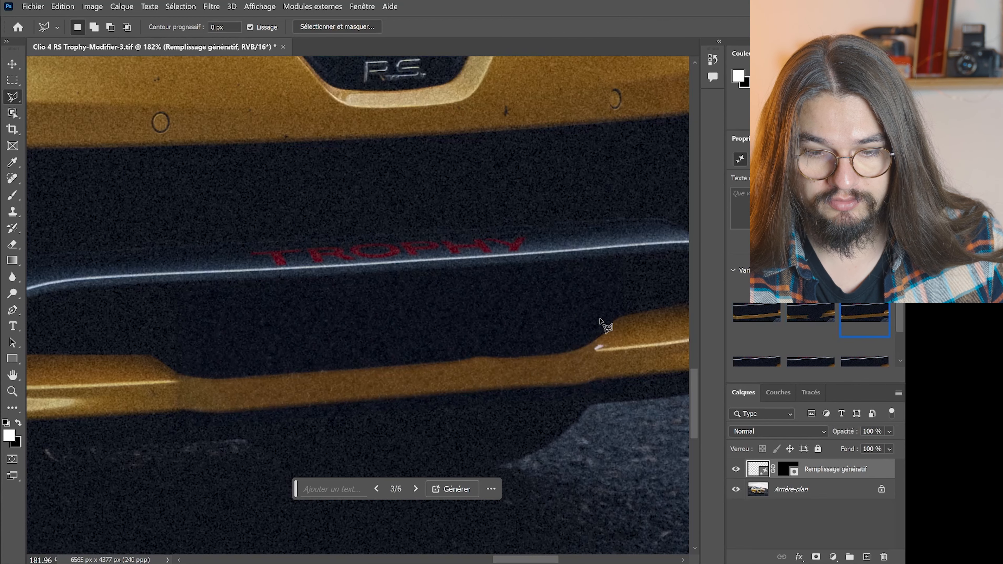
pyautogui.press('Delete')
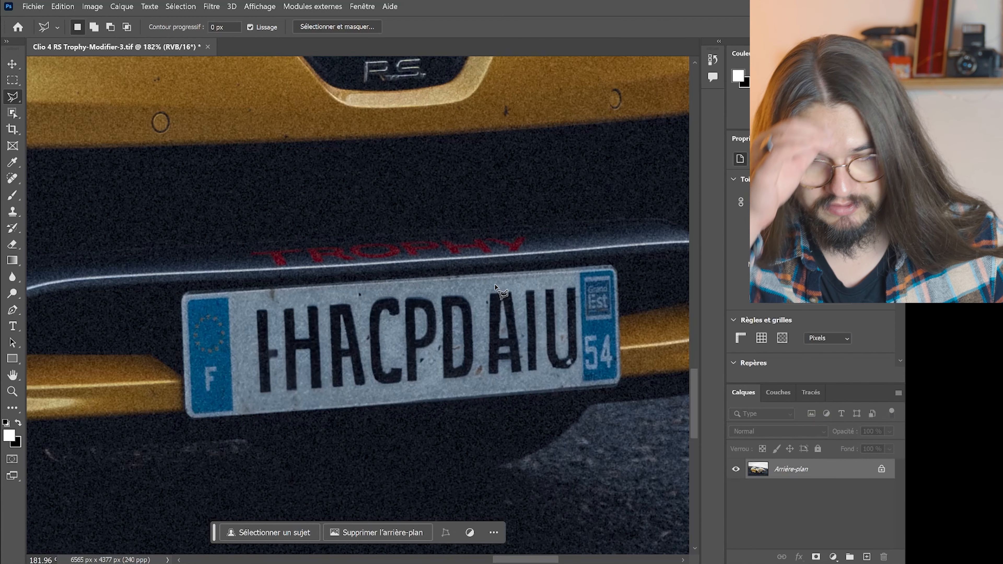
# - Outline the plate again with a wider polygonal selection that includes part of the yellow bumper strip beside the F band
pyautogui.click(621, 260)
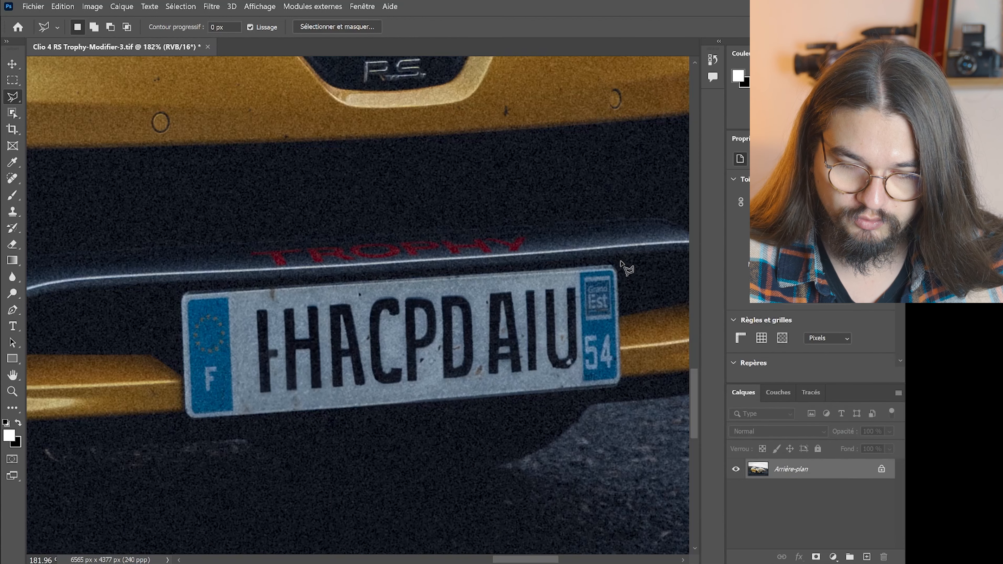
pyautogui.click(169, 287)
pyautogui.click(143, 335)
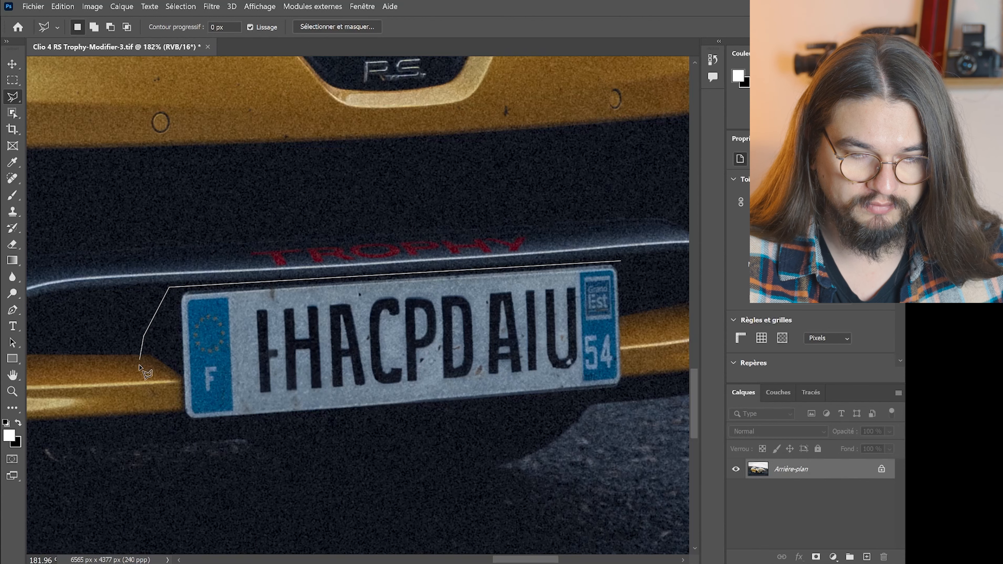
pyautogui.click(148, 428)
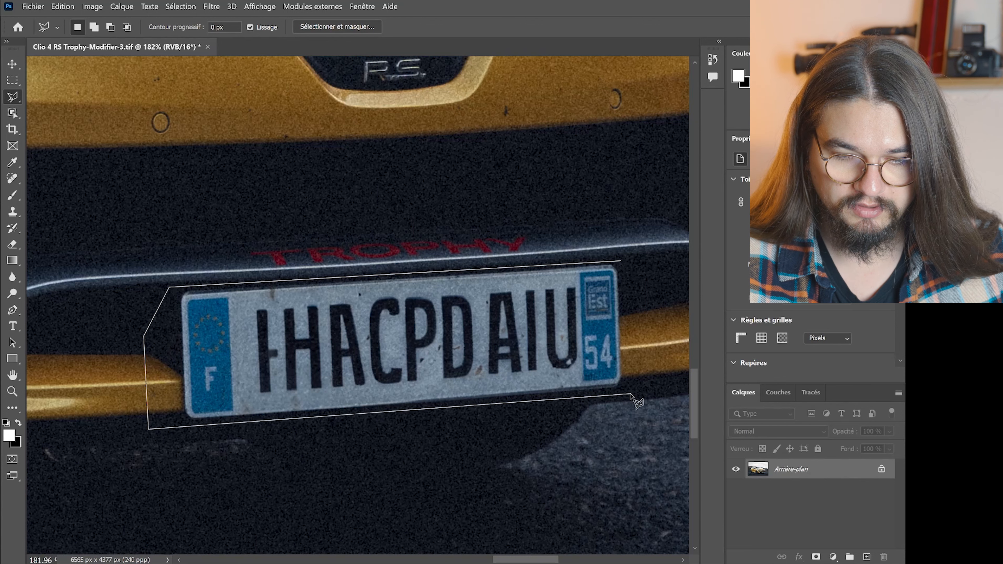
pyautogui.click(623, 263)
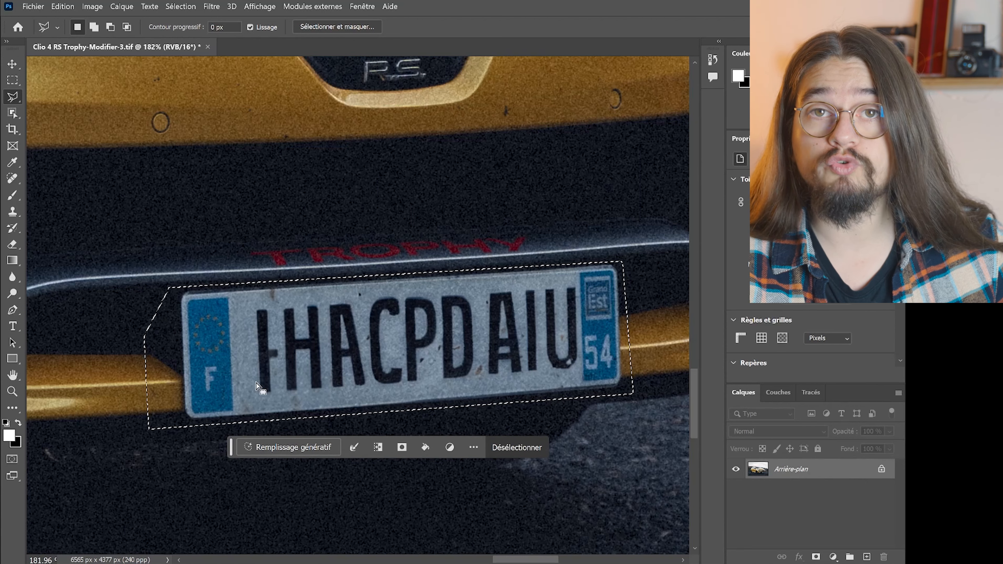
# - Run Generative Fill on the wider selection without a prompt and go through the variations up to the third
pyautogui.click(315, 447)
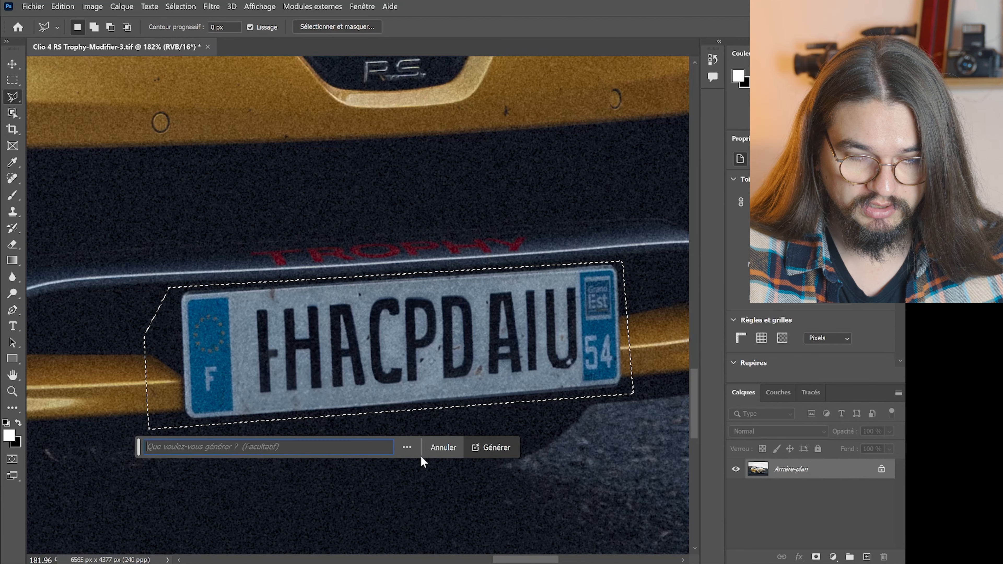
pyautogui.click(488, 449)
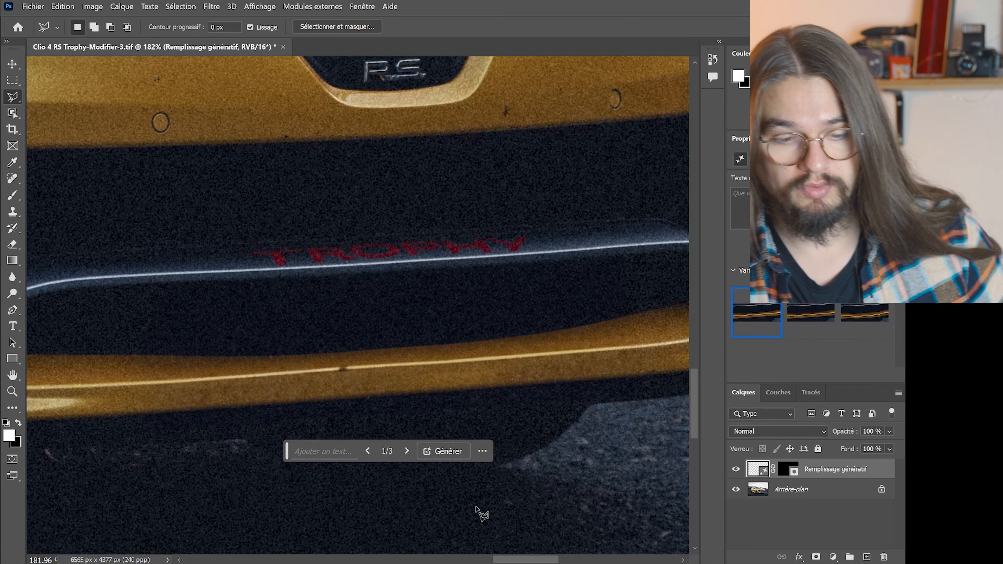
pyautogui.click(406, 451)
pyautogui.click(406, 451)
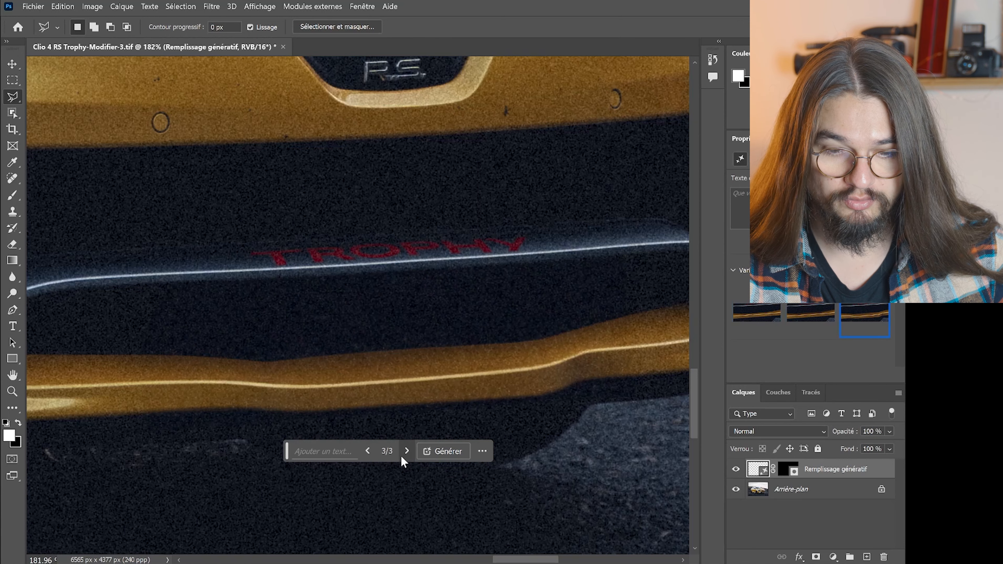
# - Generate more variations of the fill, compare the new ones, and choose variation 2 of 6
pyautogui.click(447, 451)
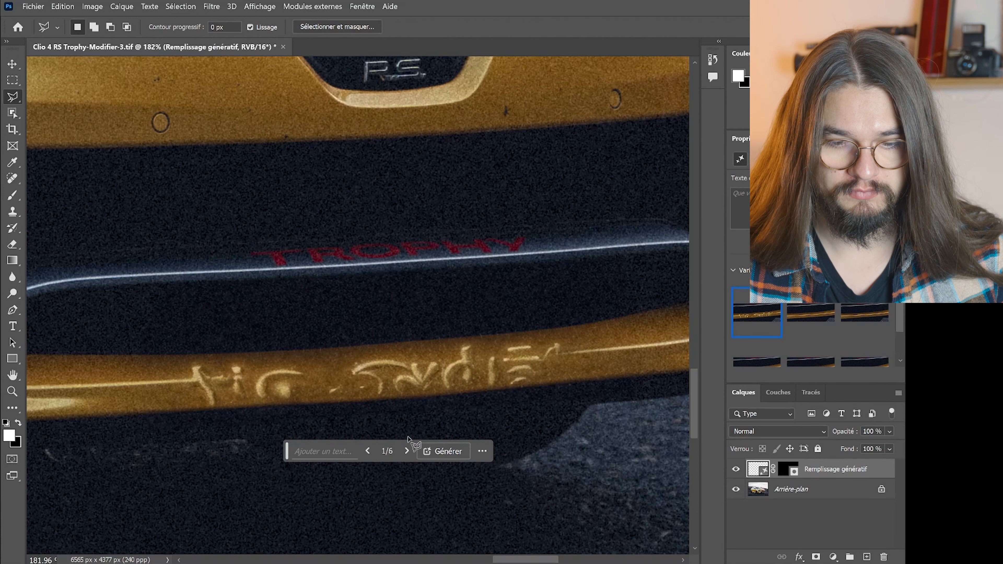
pyautogui.click(405, 450)
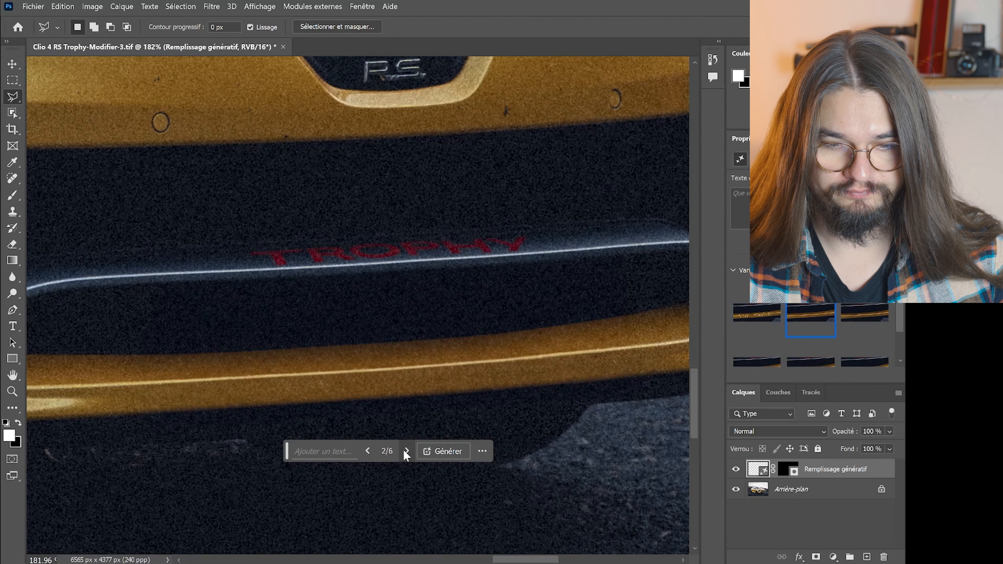
pyautogui.click(406, 450)
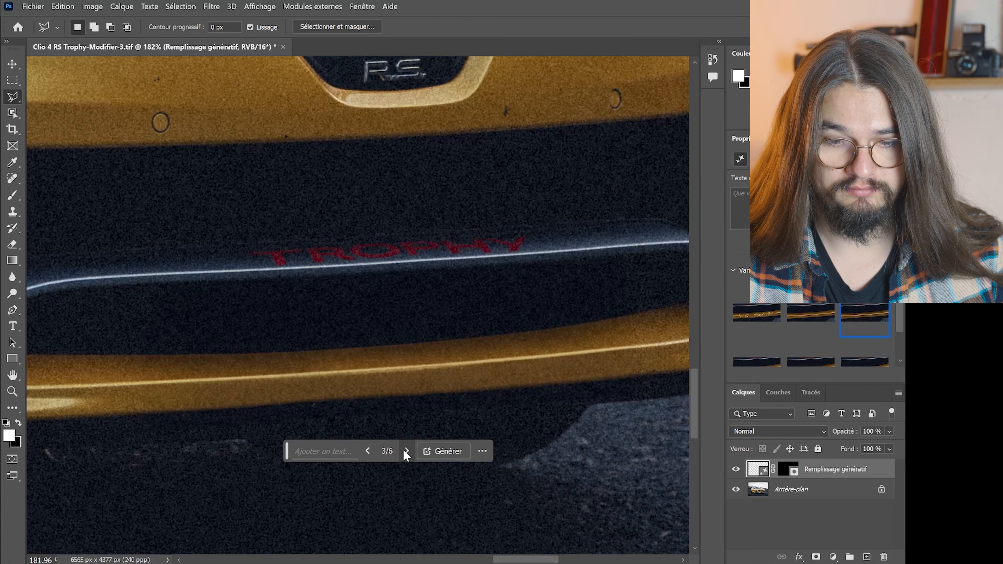
pyautogui.click(366, 449)
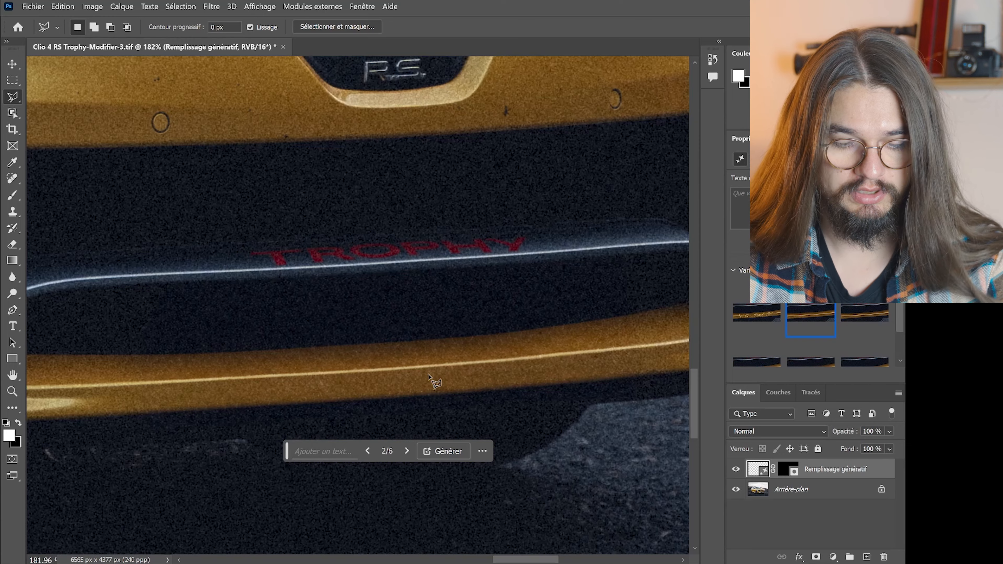
# - Examine how the plate-free bumper blends into the full Renault photo
pyautogui.scroll(-5, 410, 373)
pyautogui.scroll(-6, 411, 411)
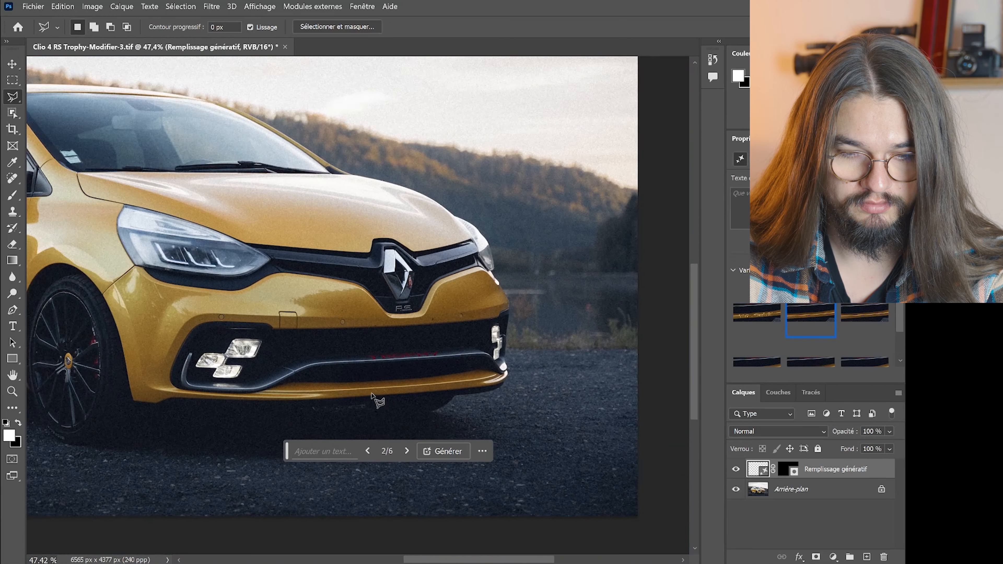
pyautogui.moveTo(419, 559); pyautogui.dragTo(381, 561)
pyautogui.scroll(1, 451, 495)
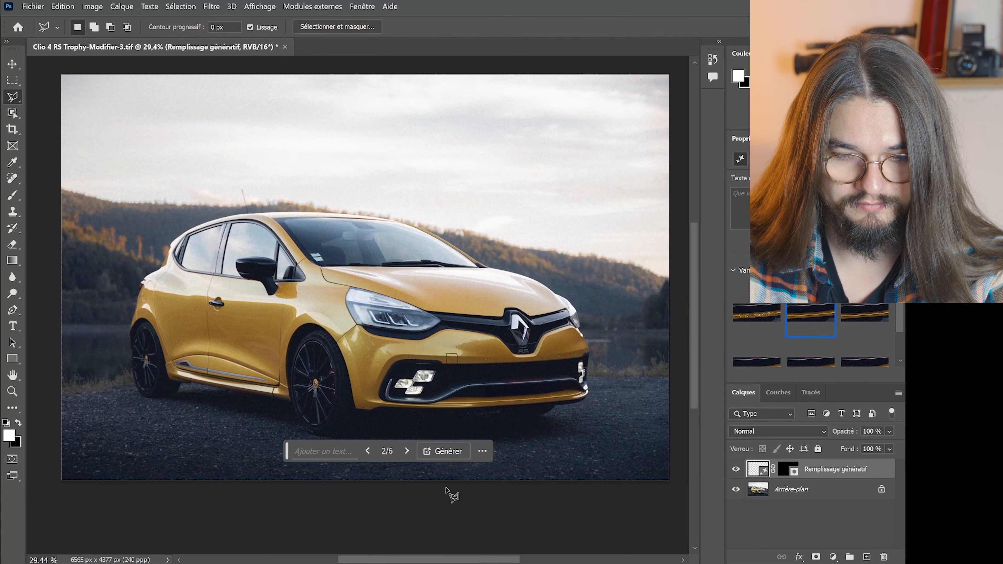
# - Compare the Renault's lower bumper up close with the generative fill layer hidden and shown
pyautogui.moveTo(290, 459); pyautogui.dragTo(328, 531)
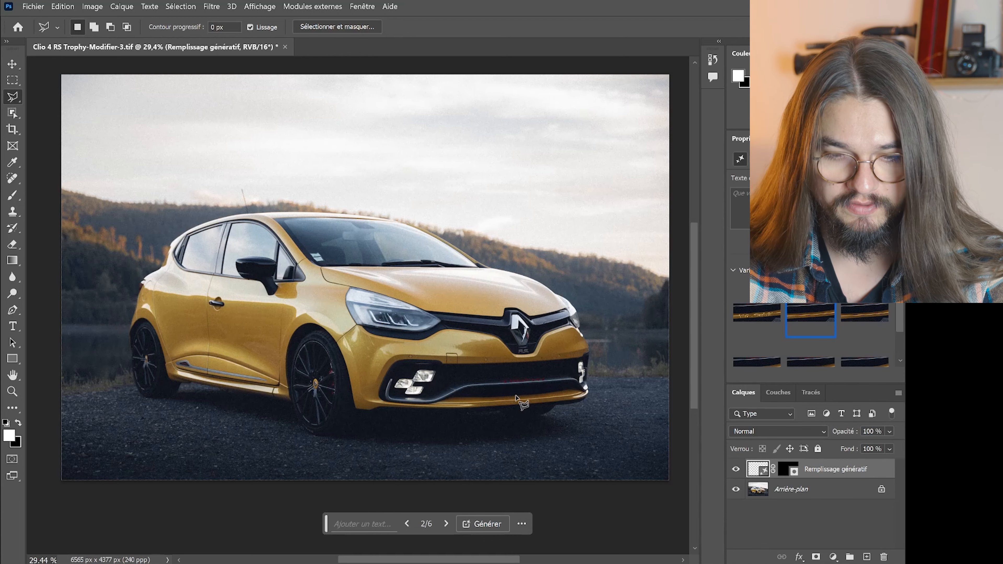
pyautogui.scroll(4, 522, 403)
pyautogui.scroll(3, 553, 417)
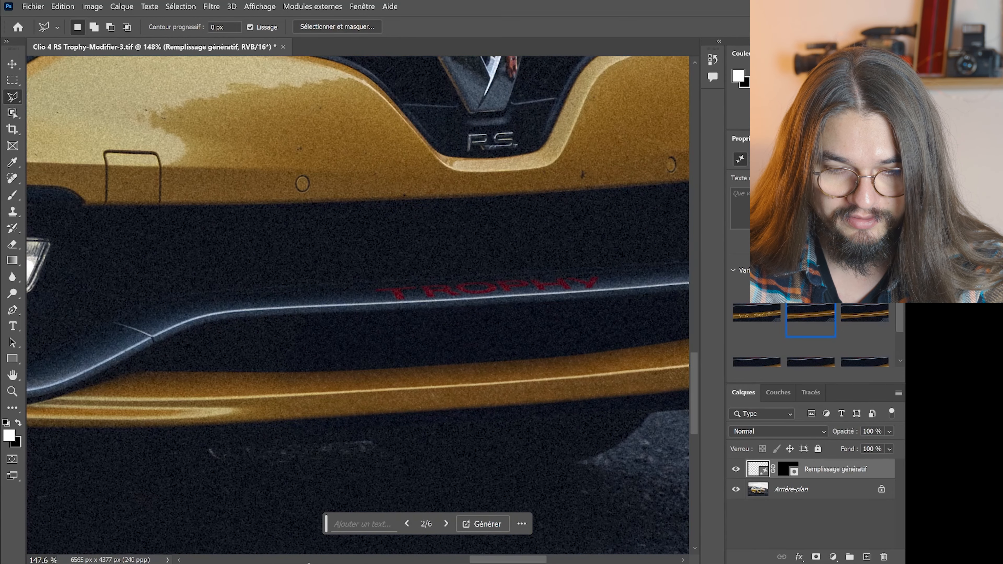
pyautogui.moveTo(479, 559); pyautogui.dragTo(496, 559)
pyautogui.click(737, 470)
pyautogui.click(736, 469)
pyautogui.click(736, 469)
pyautogui.click(736, 470)
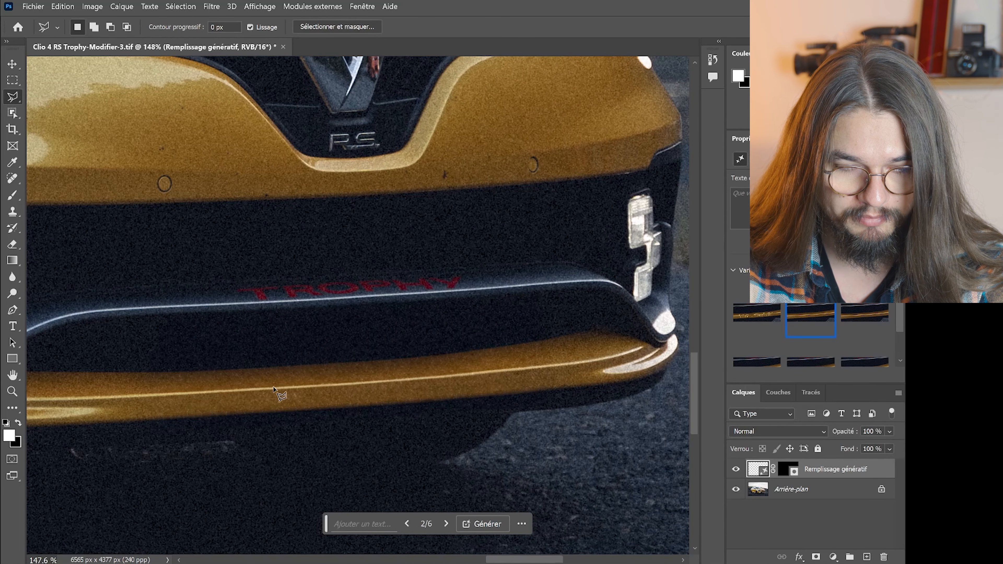
# - Rasterize the generative fill layer to allow Spot Healing Brush retouching, and make the background layer active
pyautogui.click(13, 178)
pyautogui.click(306, 392)
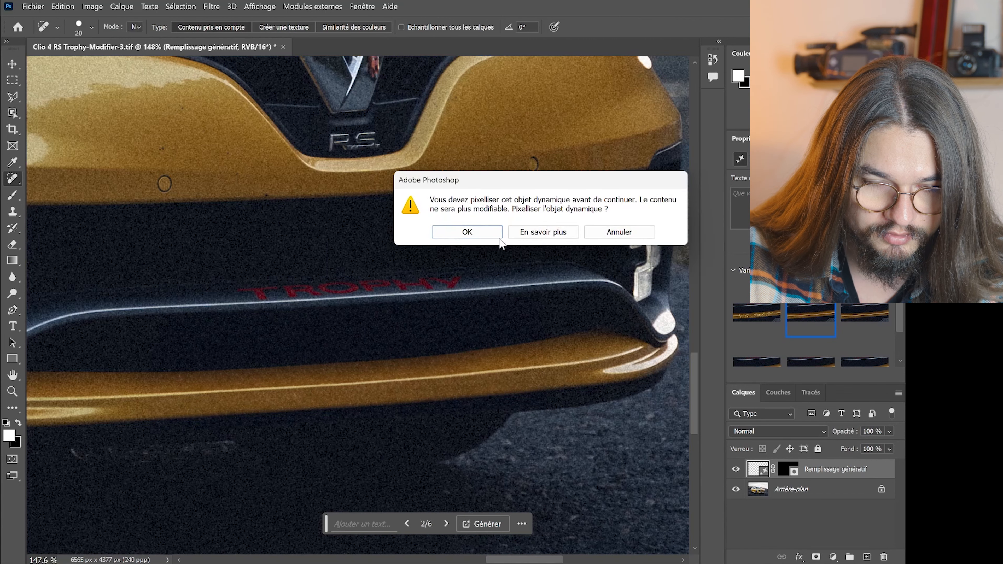
pyautogui.click(488, 232)
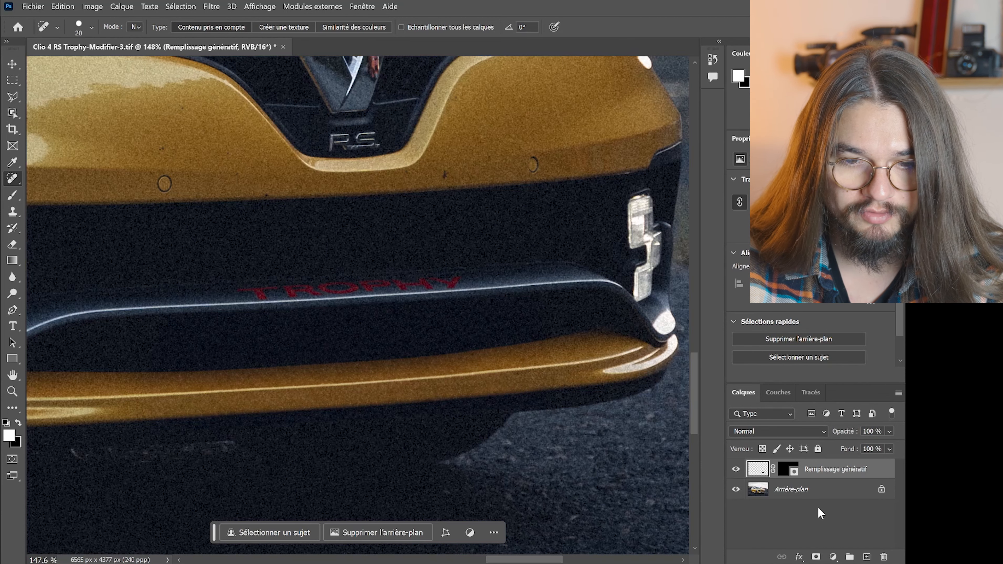
pyautogui.click(795, 490)
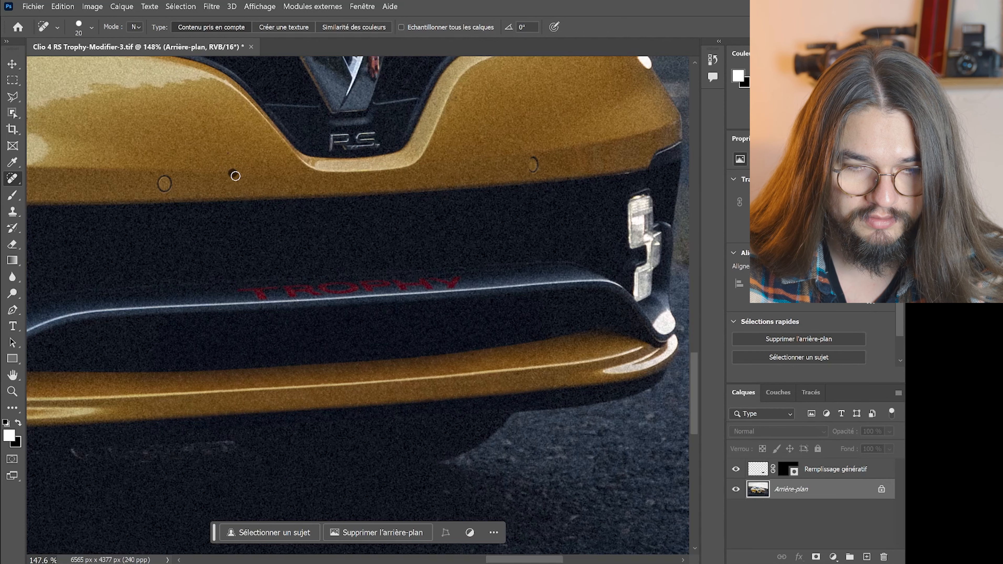
# - Save the retouched Renault photo and check its plate-free bumper up close in Lightroom Classic
pyautogui.scroll(-2, 250, 184)
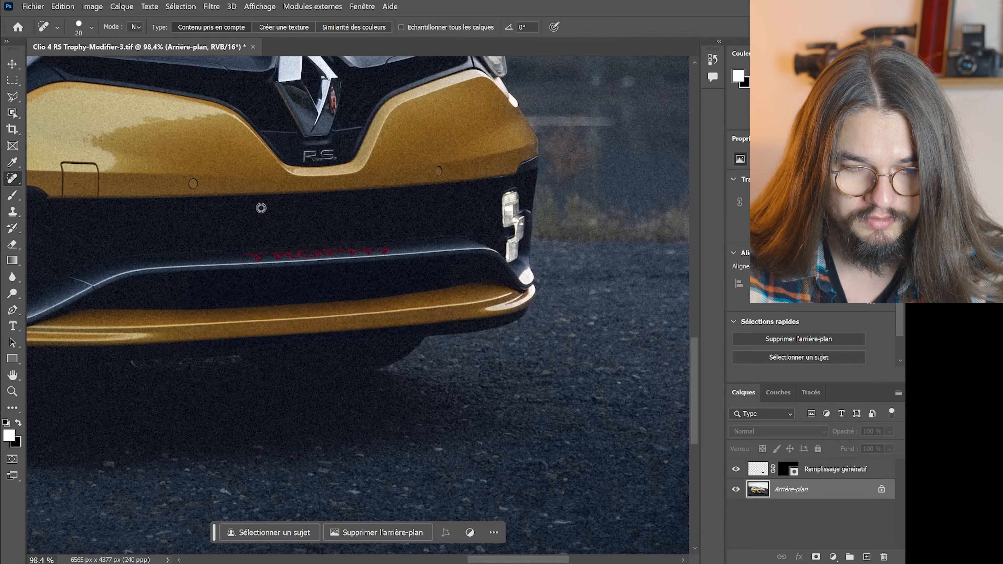
pyautogui.moveTo(465, 560); pyautogui.dragTo(404, 560)
pyautogui.scroll(2, 512, 363)
pyautogui.scroll(-2, 512, 363)
pyautogui.scroll(-2, 513, 363)
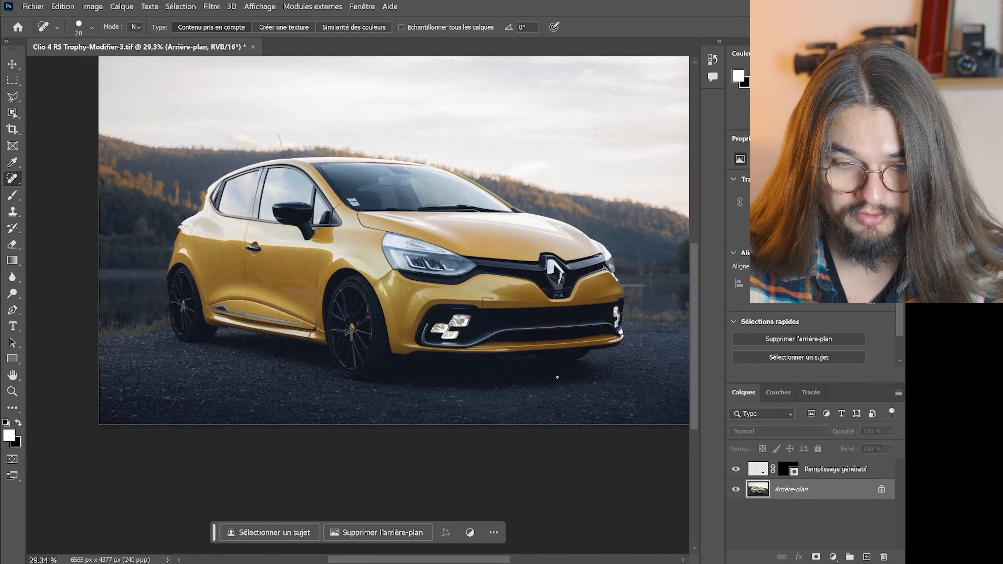
pyautogui.moveTo(434, 561); pyautogui.dragTo(450, 560)
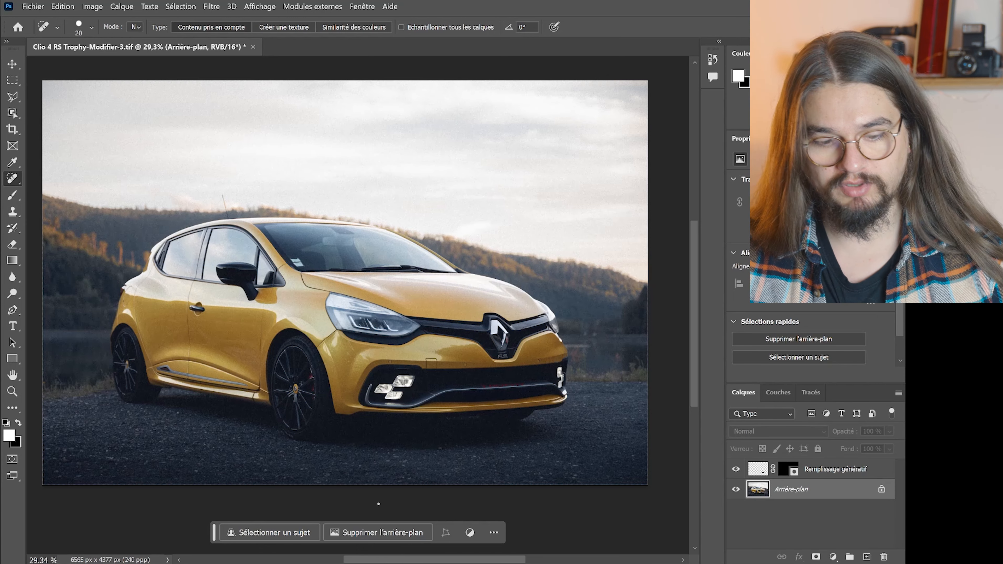
pyautogui.hotkey('ctrl', 's')
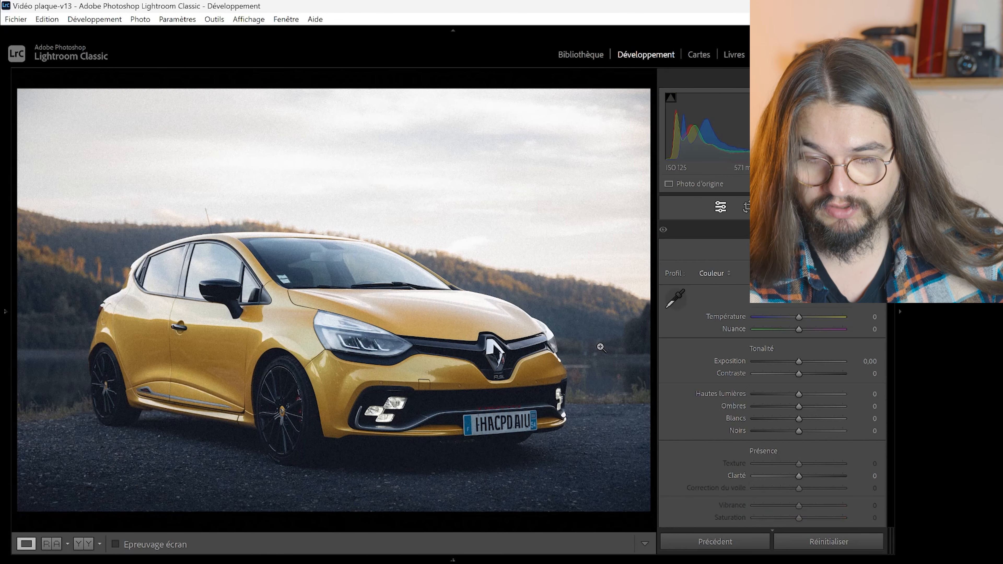
pyautogui.click(500, 432)
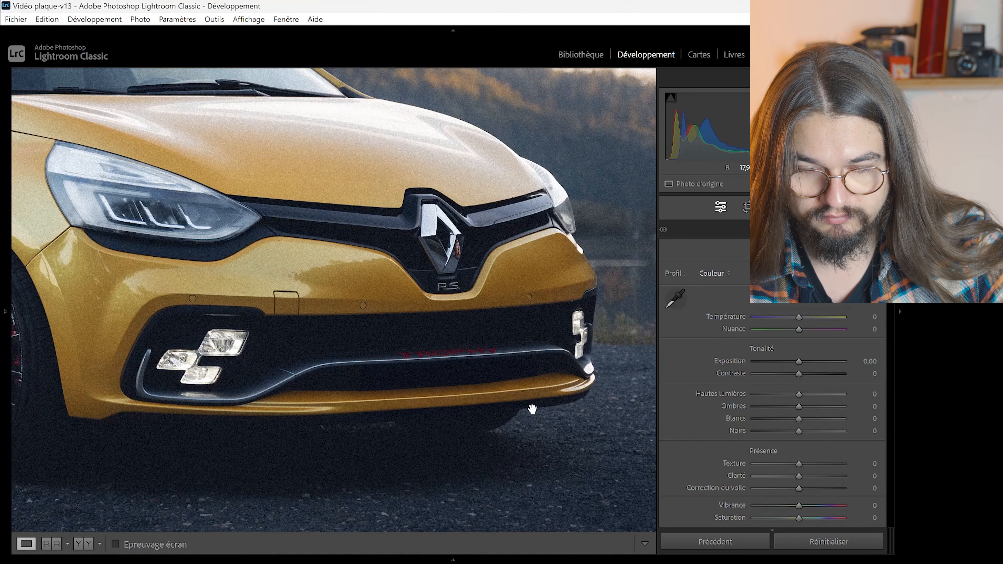
pyautogui.click(463, 392)
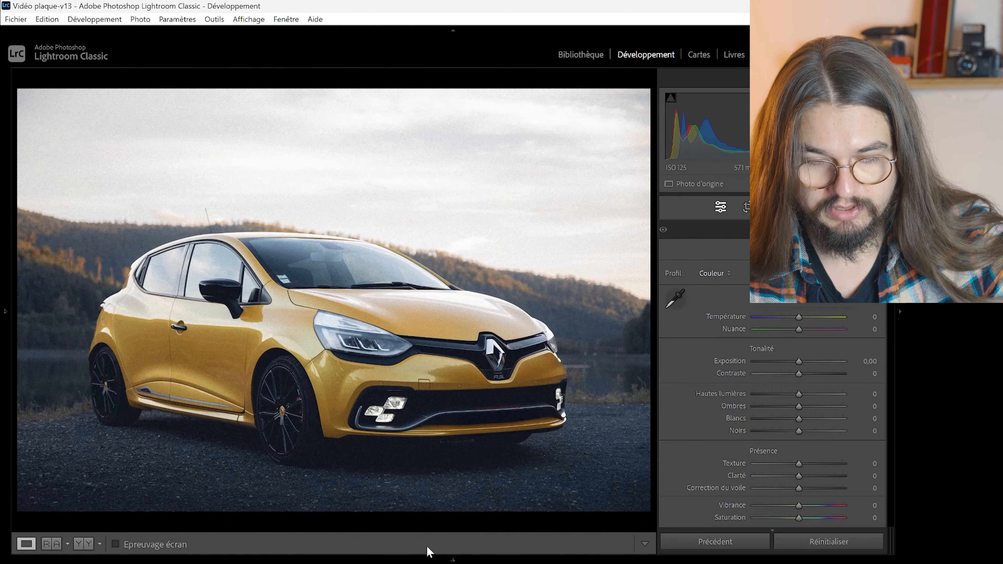
# - Pick the white Leon Cupra photo, check its front plate up close, and send it to Adobe Photoshop 2024 for editing
pyautogui.moveTo(430, 560)
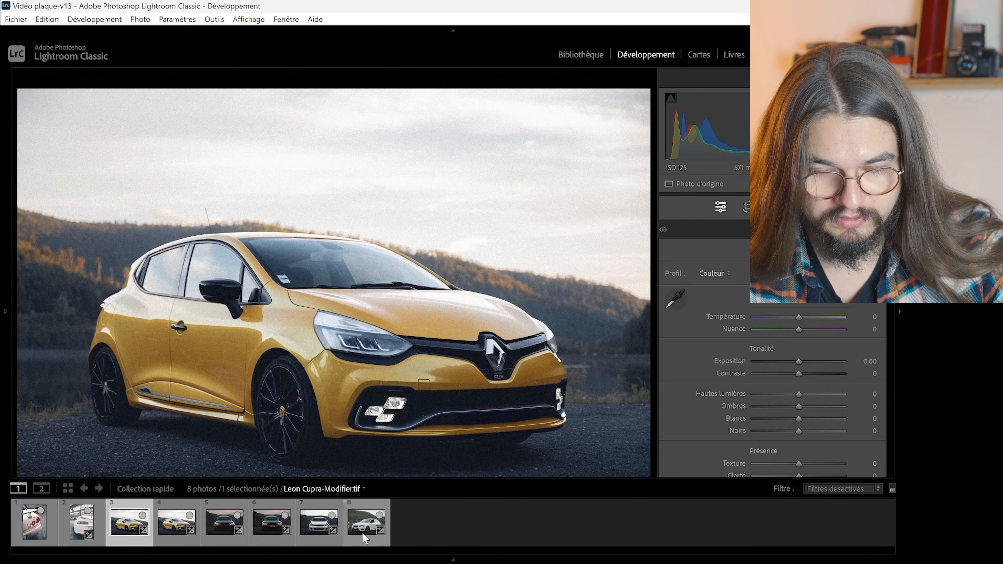
pyautogui.click(366, 522)
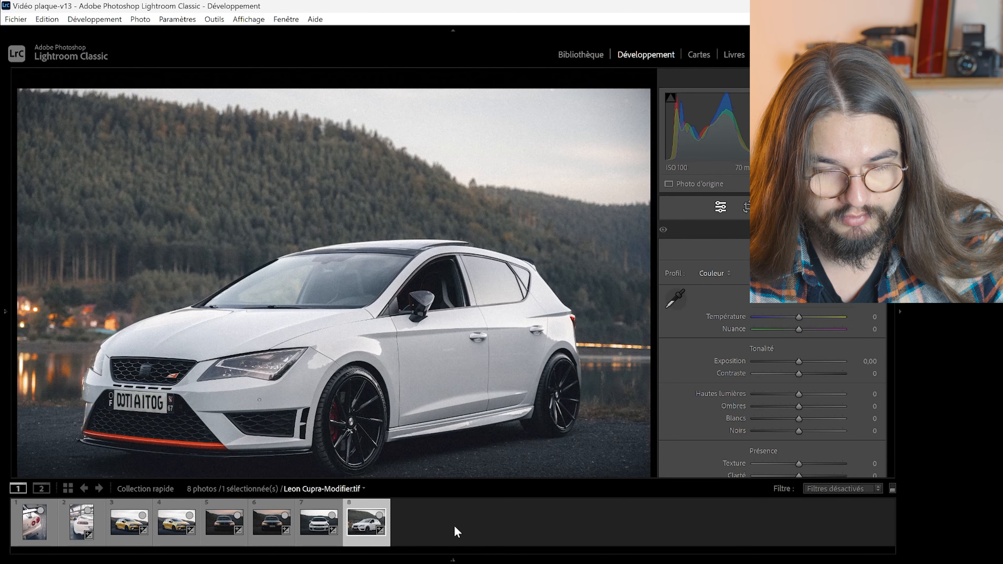
pyautogui.click(152, 410)
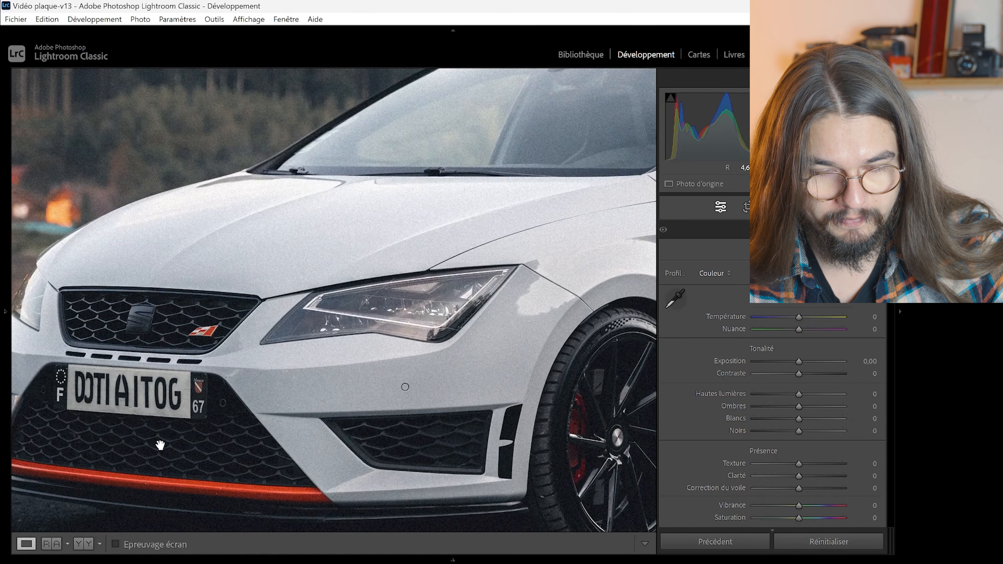
pyautogui.moveTo(162, 453); pyautogui.dragTo(304, 446)
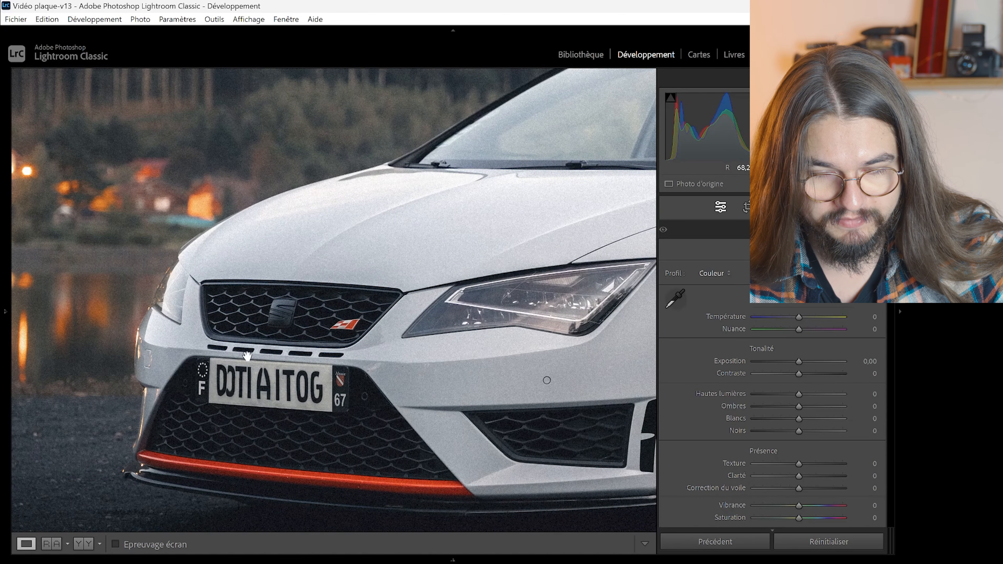
pyautogui.click(301, 420)
pyautogui.rightClick(319, 408)
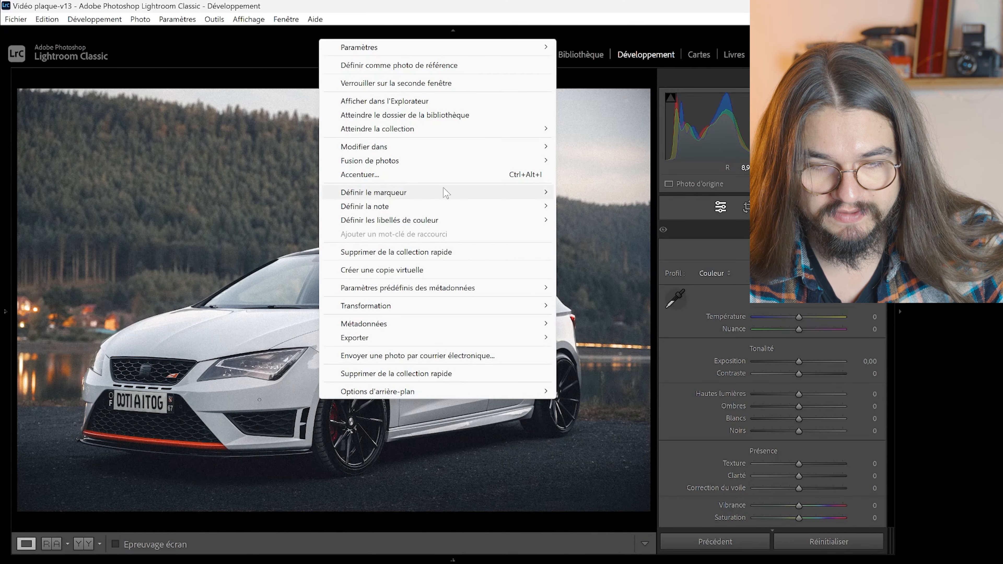
pyautogui.moveTo(486, 148)
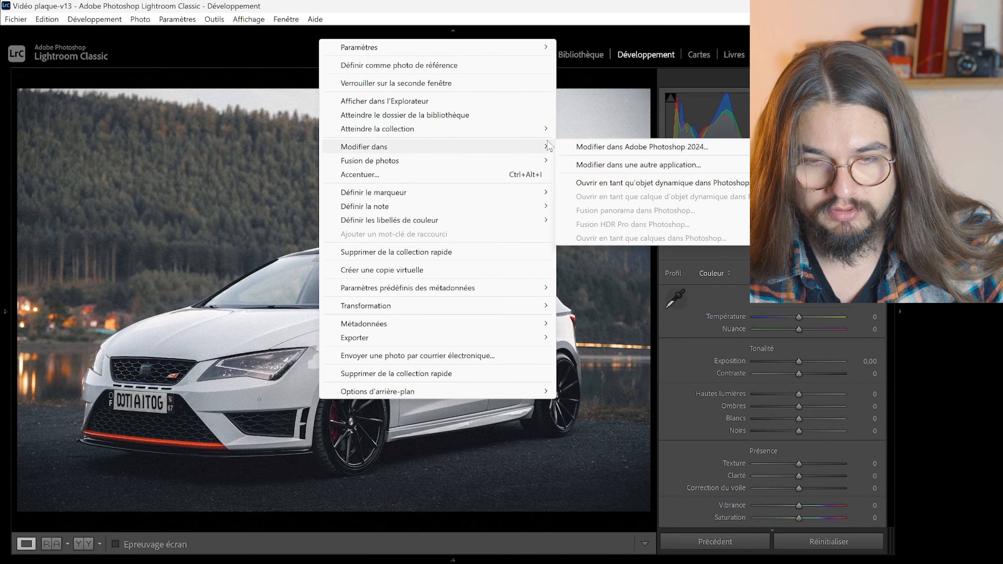
pyautogui.click(634, 147)
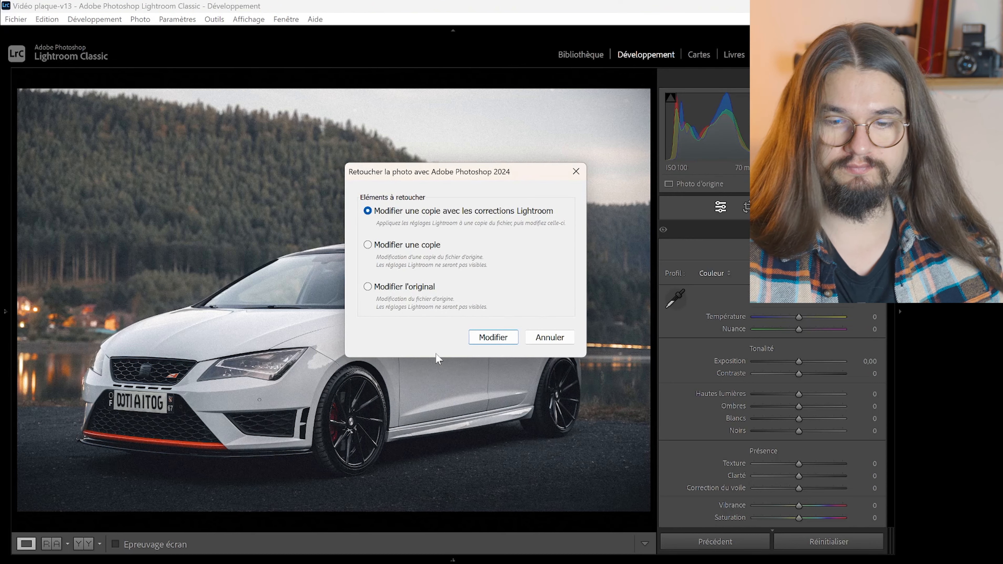
pyautogui.click(494, 340)
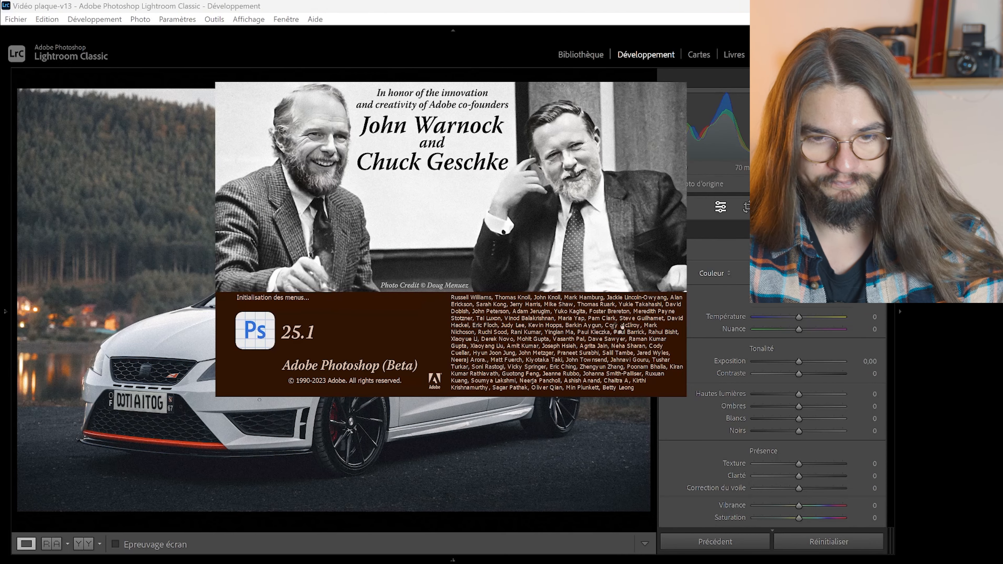
# - Outline the Leon's whole front plate, including the F band and the 67 band, with a closed polygonal lasso selection
pyautogui.scroll(10, 186, 392)
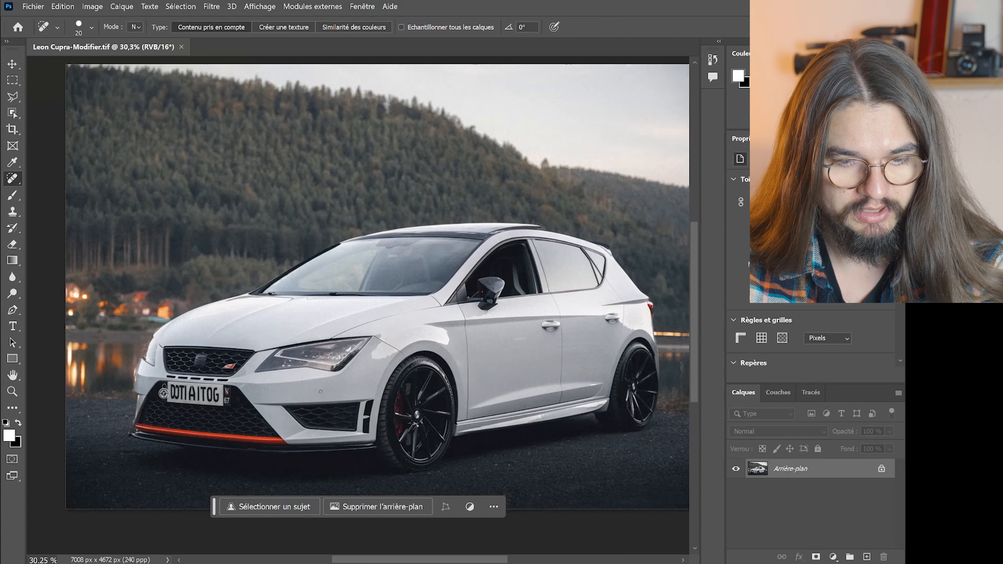
pyautogui.scroll(3, 327, 428)
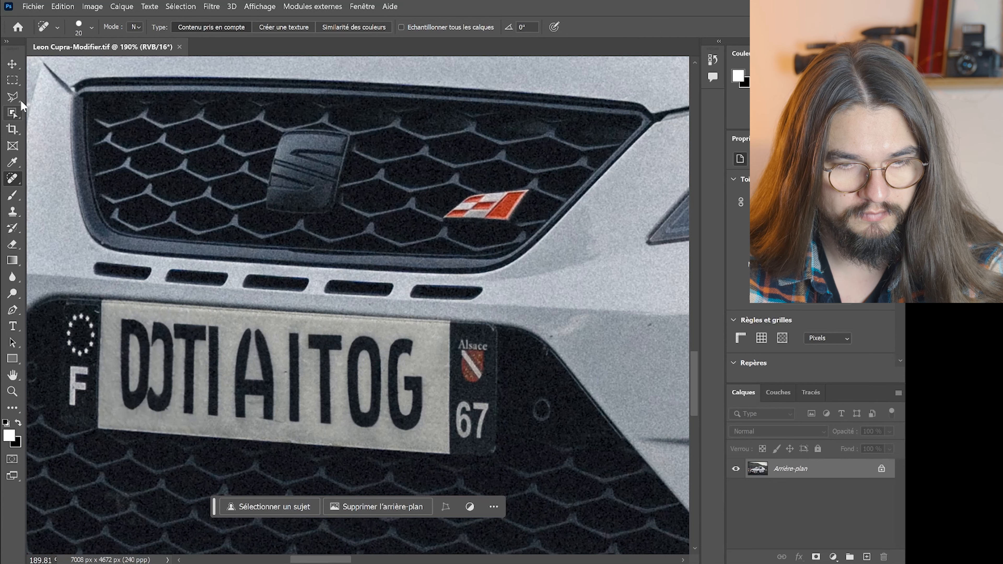
pyautogui.click(13, 97)
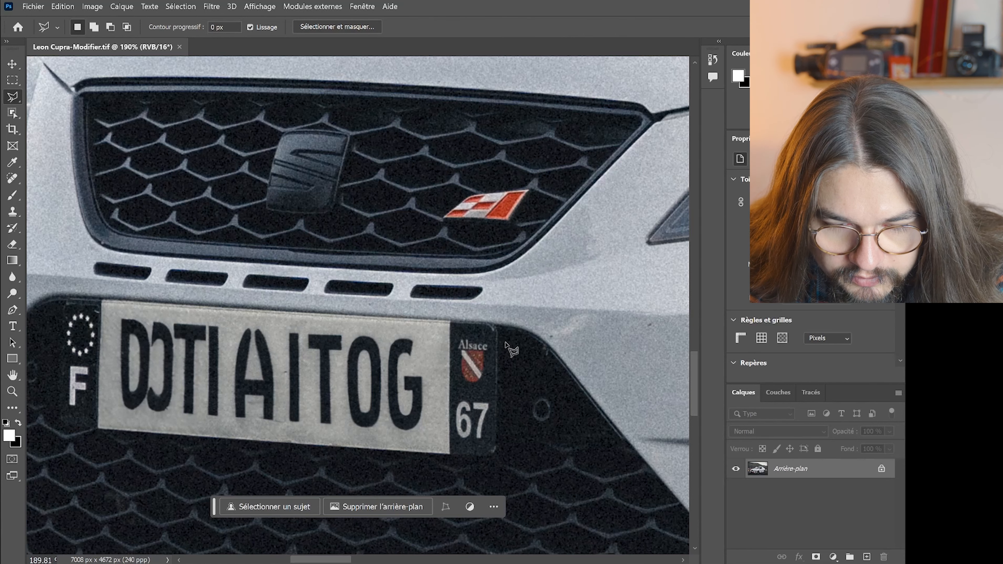
pyautogui.click(496, 319)
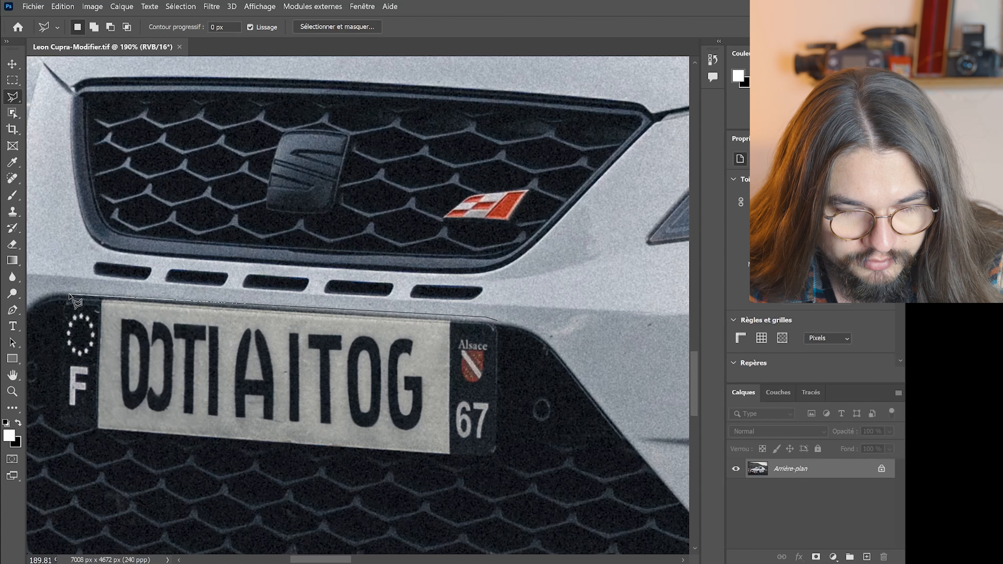
pyautogui.click(61, 291)
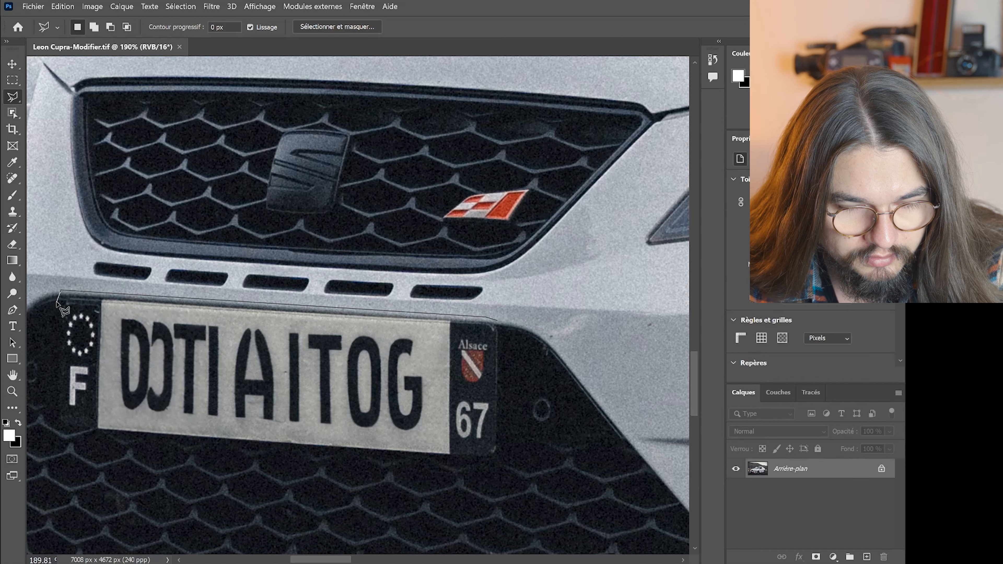
pyautogui.click(55, 429)
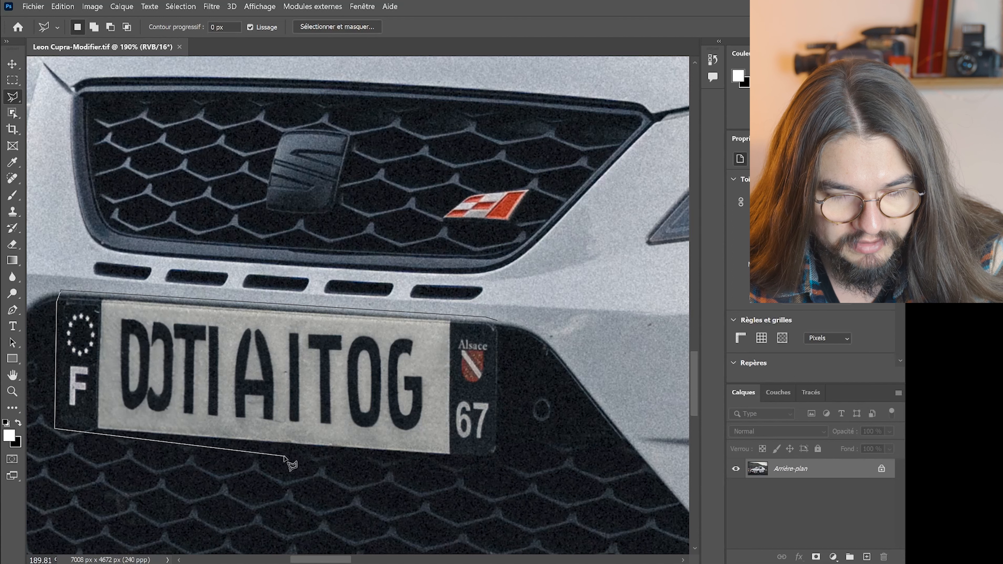
pyautogui.click(251, 454)
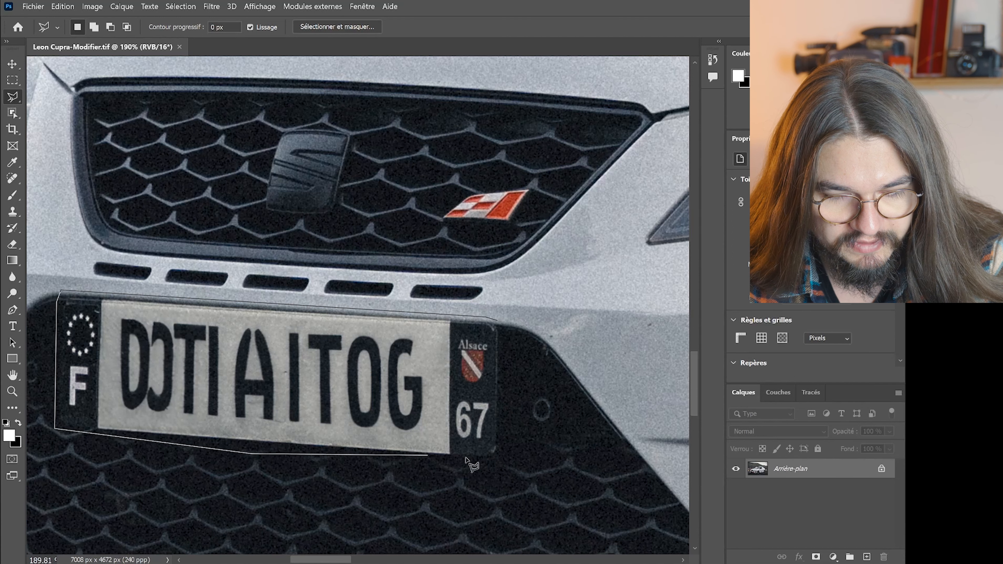
pyautogui.click(507, 467)
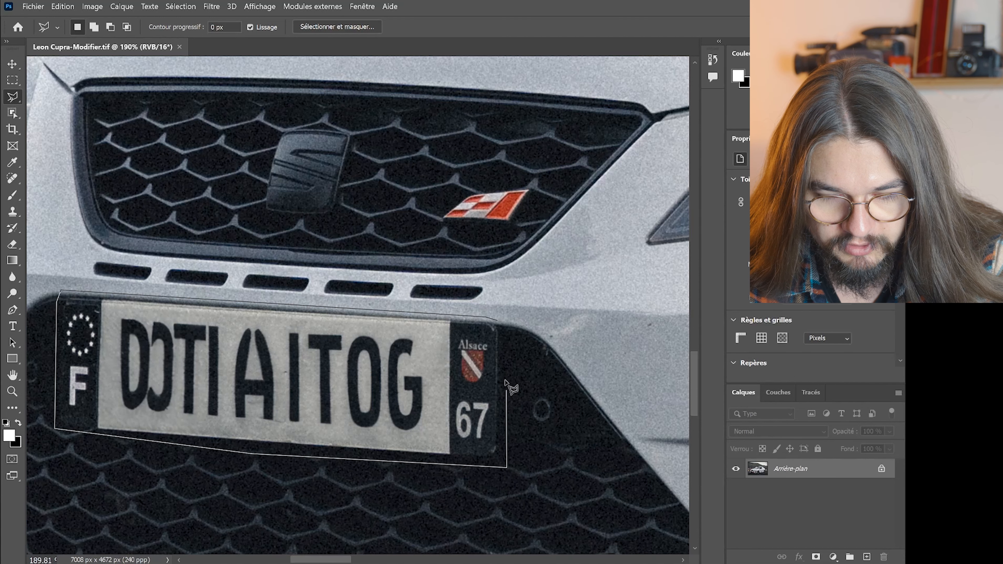
pyautogui.click(499, 323)
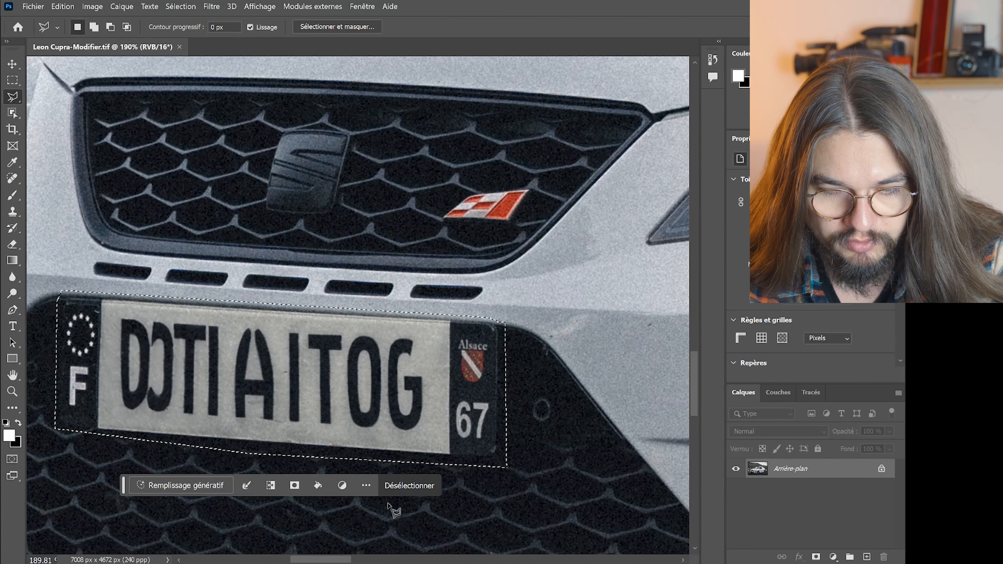
# - Run Generative Fill on the Leon's plate selection without a prompt
pyautogui.click(197, 487)
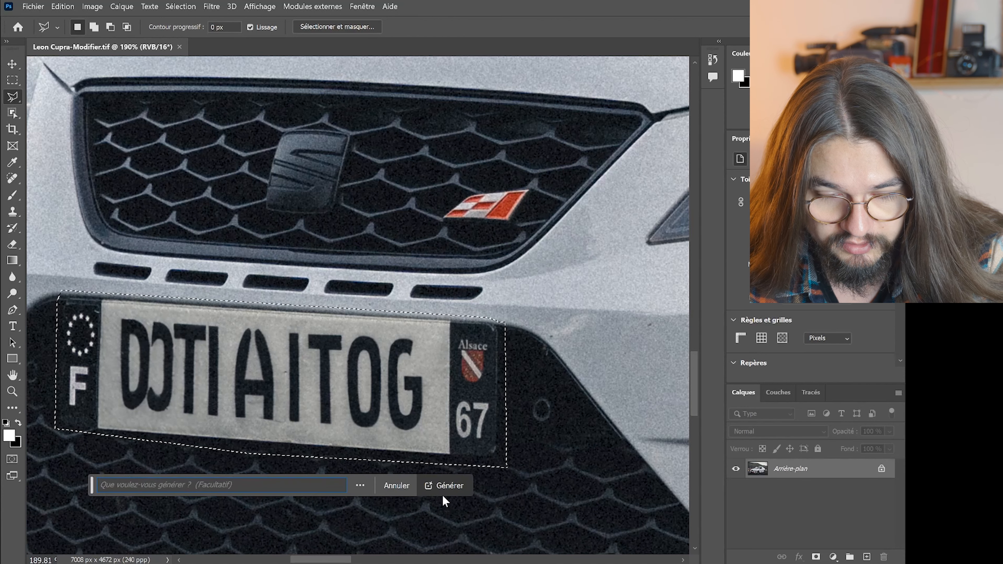
pyautogui.click(455, 489)
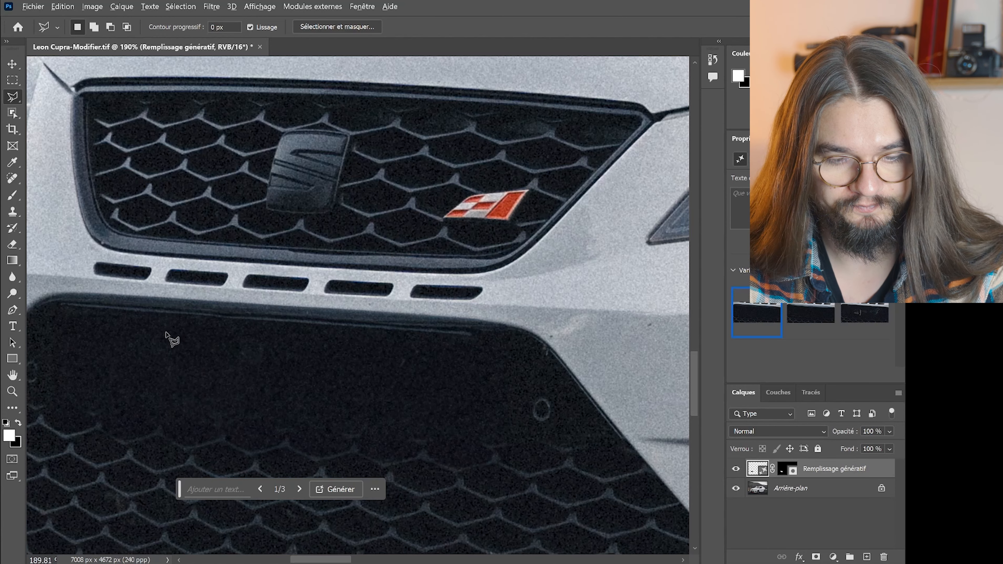
pyautogui.scroll(-2, 168, 338)
pyautogui.moveTo(347, 560)
pyautogui.mouseDown()
pyautogui.moveTo(312, 561)
pyautogui.moveTo(338, 560)
pyautogui.mouseUp()
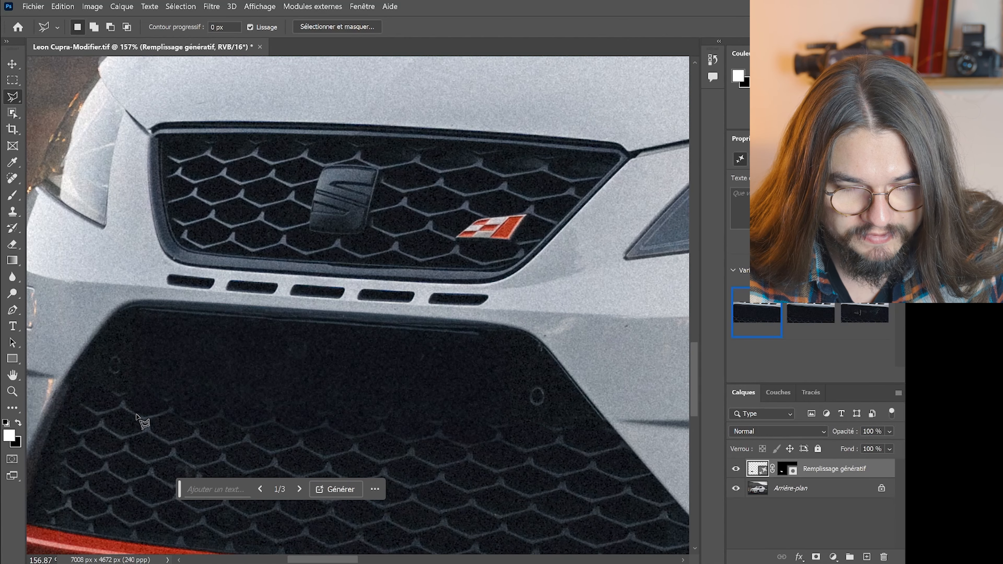
# - Compare the Leon's grille with the fill layer hidden and shown, and go through the variations up to the third
pyautogui.click(736, 468)
pyautogui.click(736, 468)
pyautogui.click(736, 469)
pyautogui.click(736, 468)
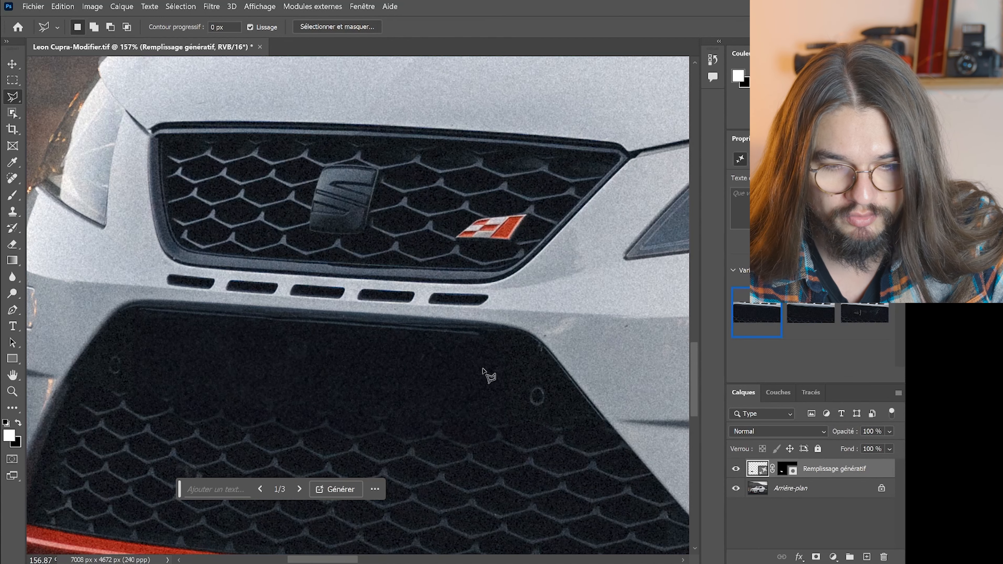
pyautogui.click(299, 489)
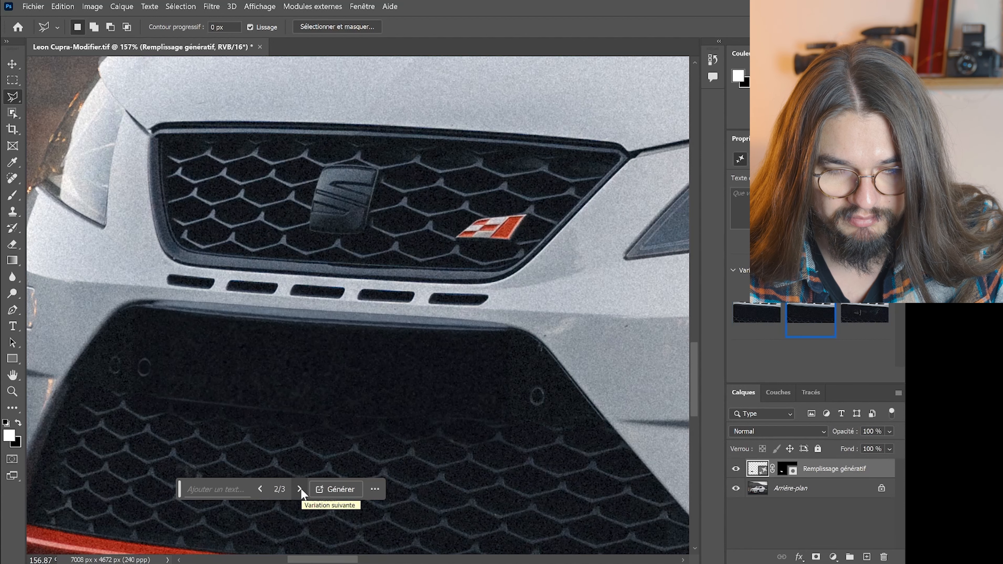
pyautogui.click(299, 489)
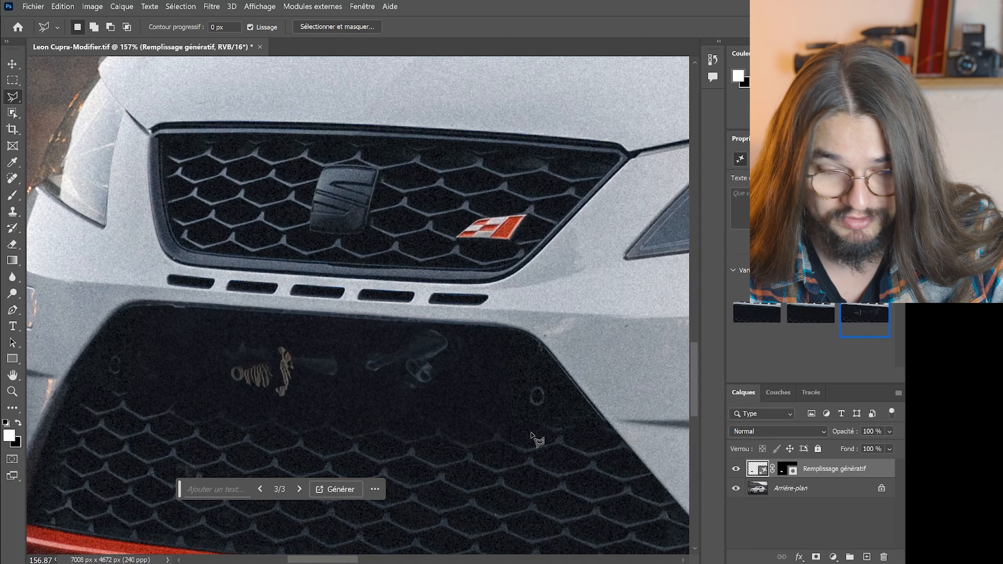
# - Generate three more fill variations for the Leon's plate area, compare the first three, and keep the first one
pyautogui.click(347, 493)
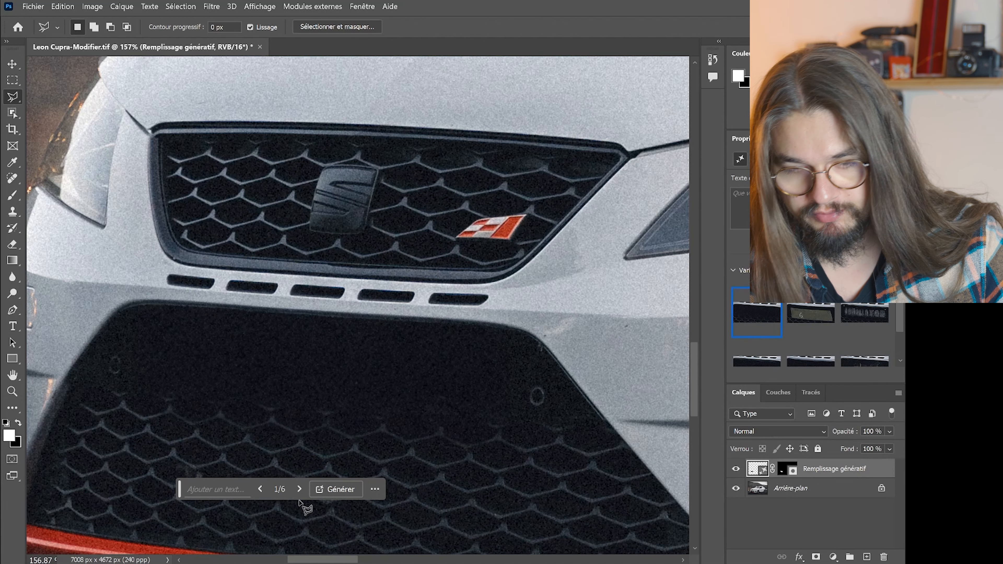
pyautogui.click(299, 489)
pyautogui.click(301, 490)
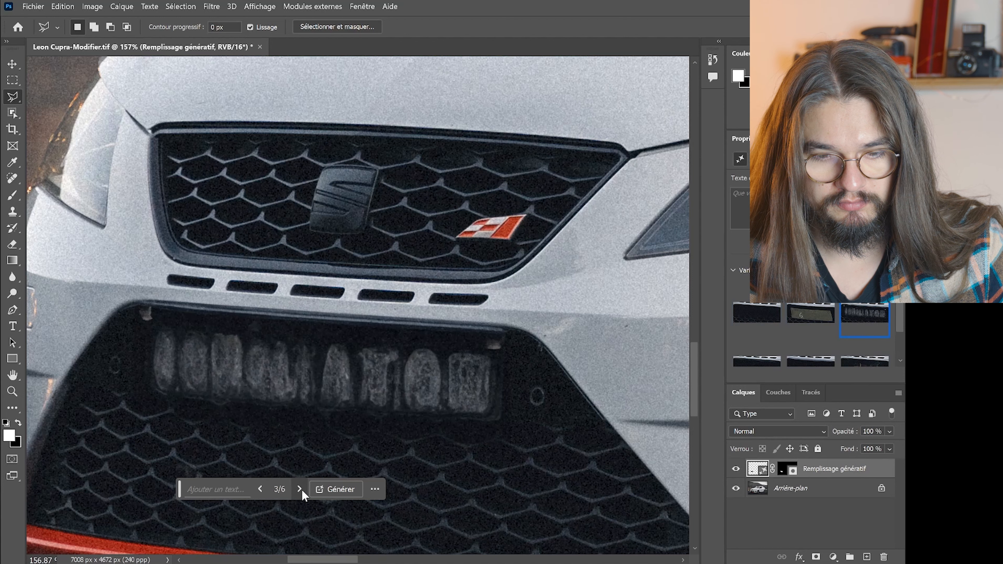
pyautogui.click(262, 493)
pyautogui.click(262, 493)
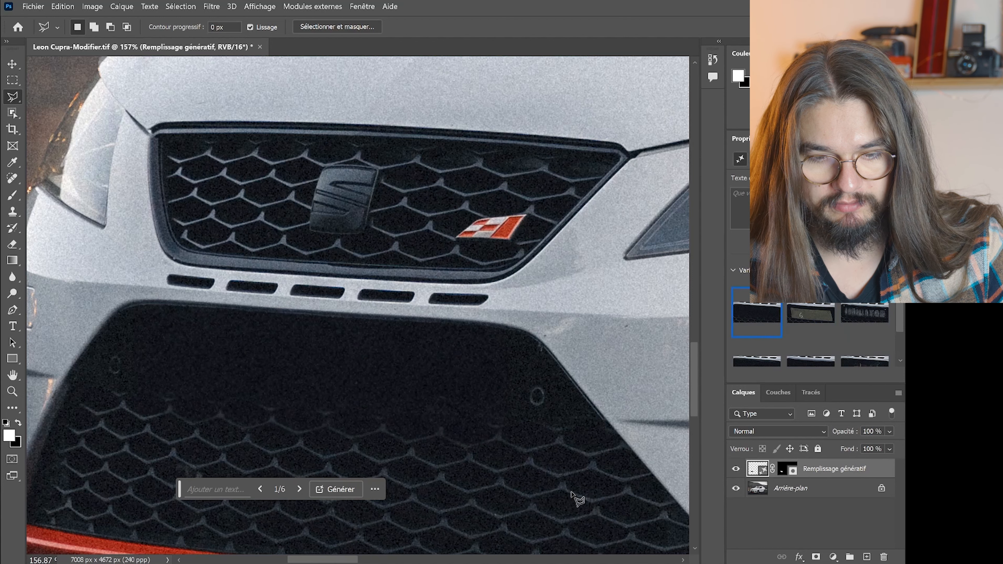
# - Compare the Leon's lower grille with the generative fill layer hidden and shown
pyautogui.click(735, 469)
pyautogui.click(735, 469)
pyautogui.click(735, 469)
pyautogui.click(735, 469)
pyautogui.click(735, 469)
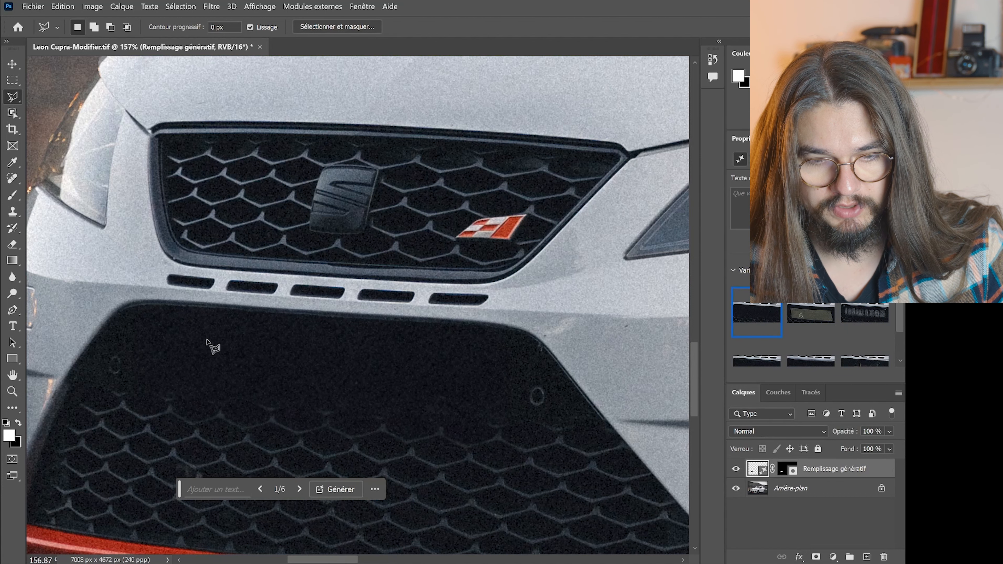
# - Rasterize the generative fill layer so the Spot Healing Brush can work on it
pyautogui.click(13, 179)
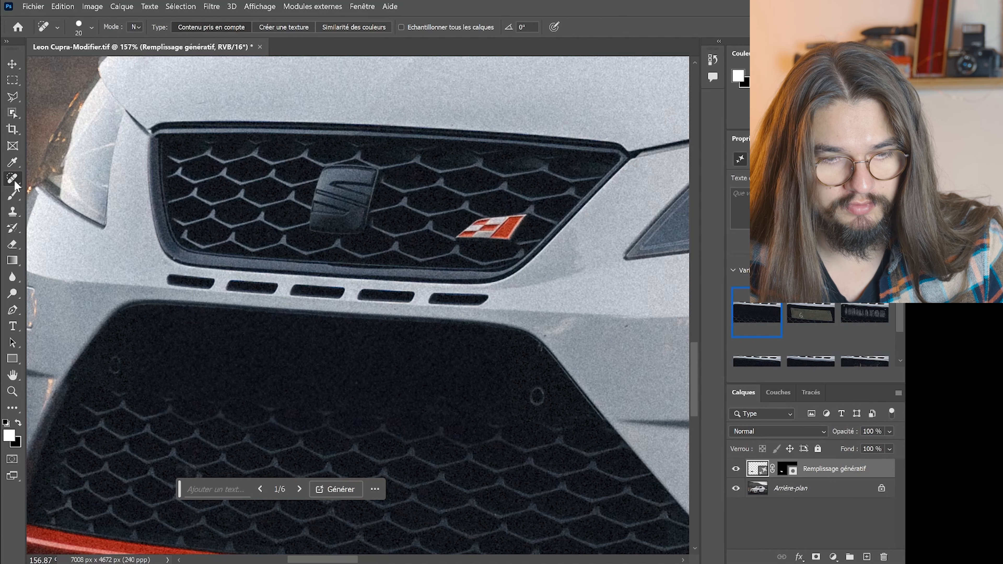
pyautogui.click(429, 375)
pyautogui.click(466, 231)
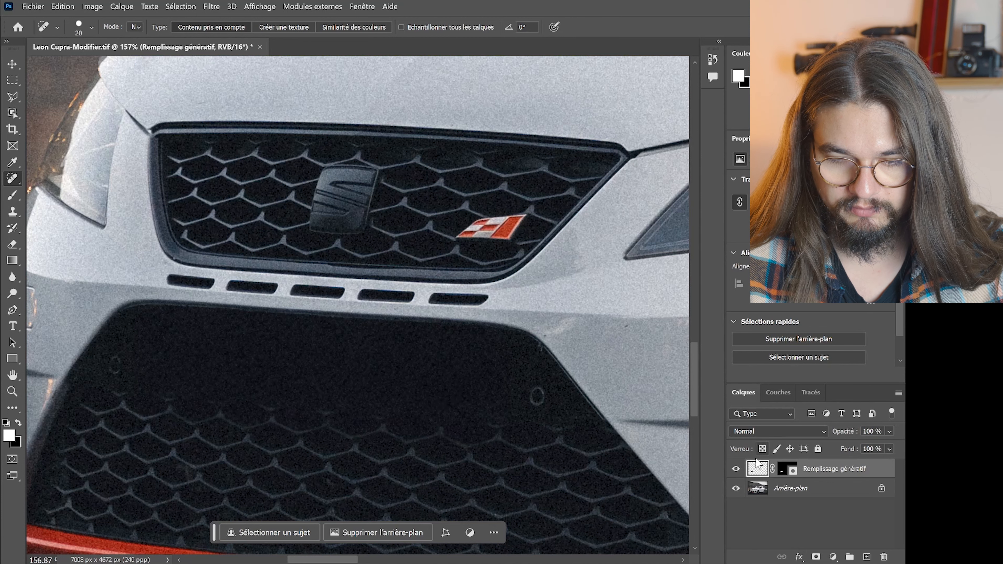
# - Compare the grille with the rasterized fill layer hidden and shown, and examine the original plate's Alsace corner up close
pyautogui.click(737, 470)
pyautogui.click(736, 470)
pyautogui.click(736, 470)
pyautogui.click(737, 470)
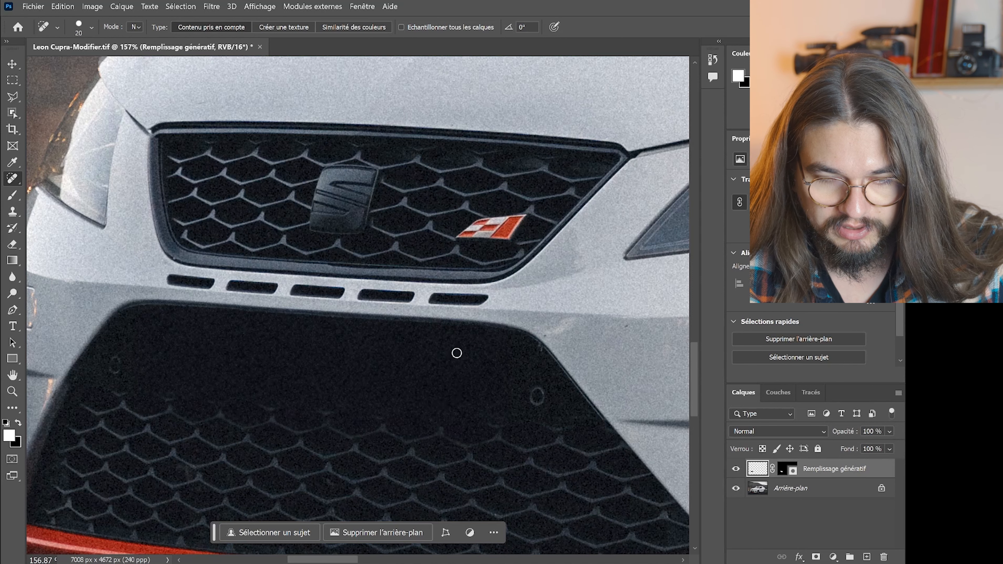
pyautogui.click(735, 470)
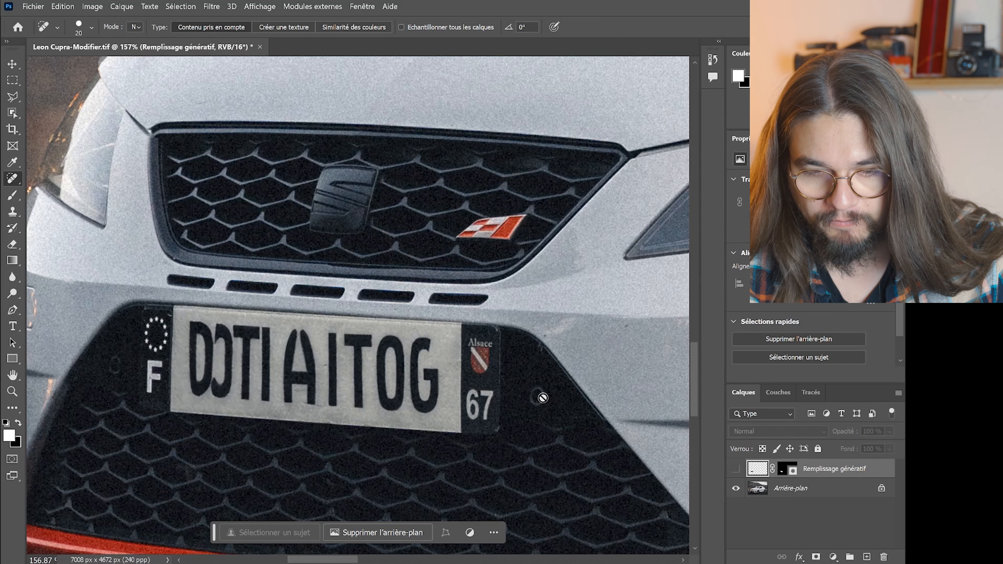
pyautogui.scroll(1, 494, 331)
pyautogui.scroll(10, 494, 330)
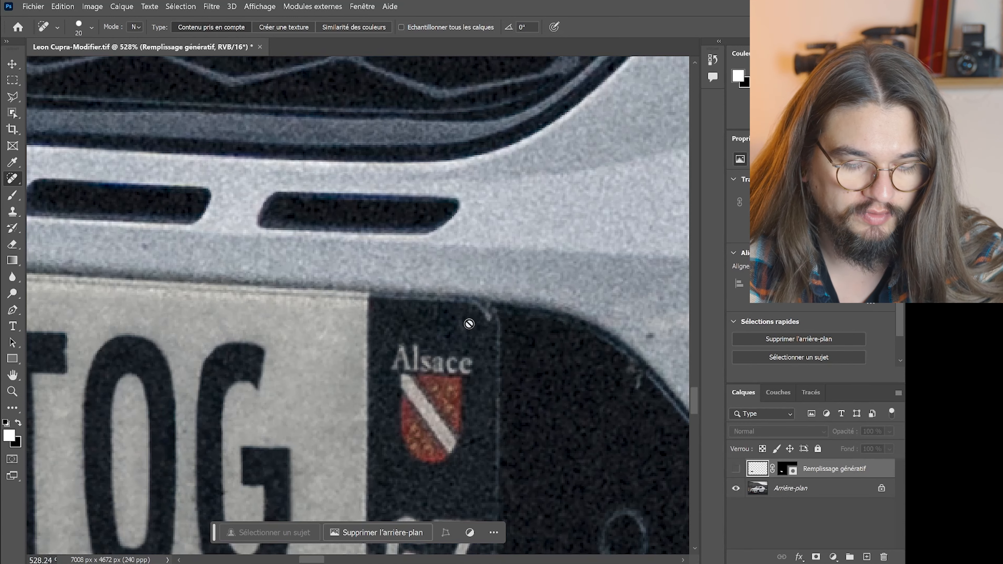
pyautogui.scroll(-8, 470, 320)
pyautogui.scroll(-3, 509, 311)
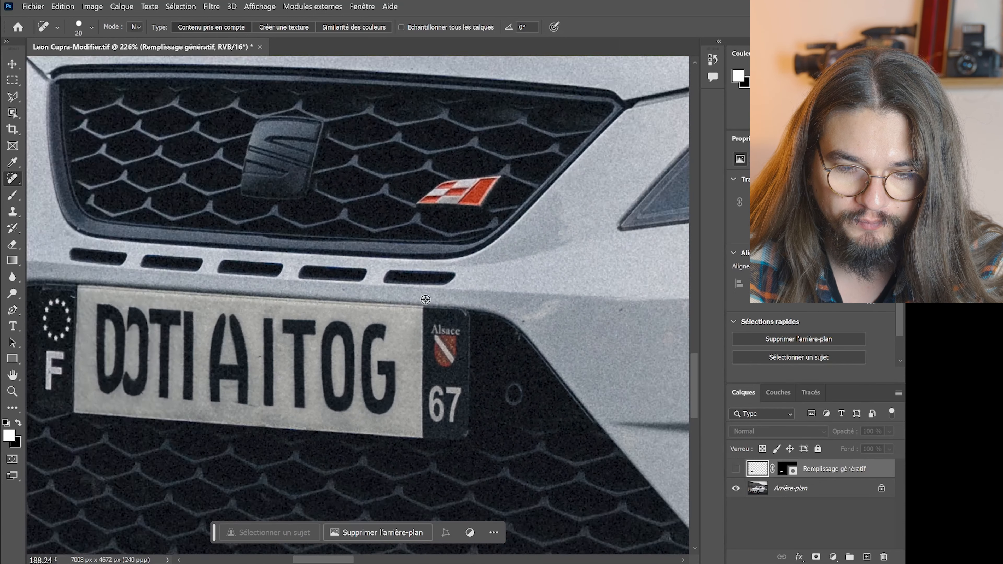
pyautogui.moveTo(308, 561); pyautogui.dragTo(302, 560)
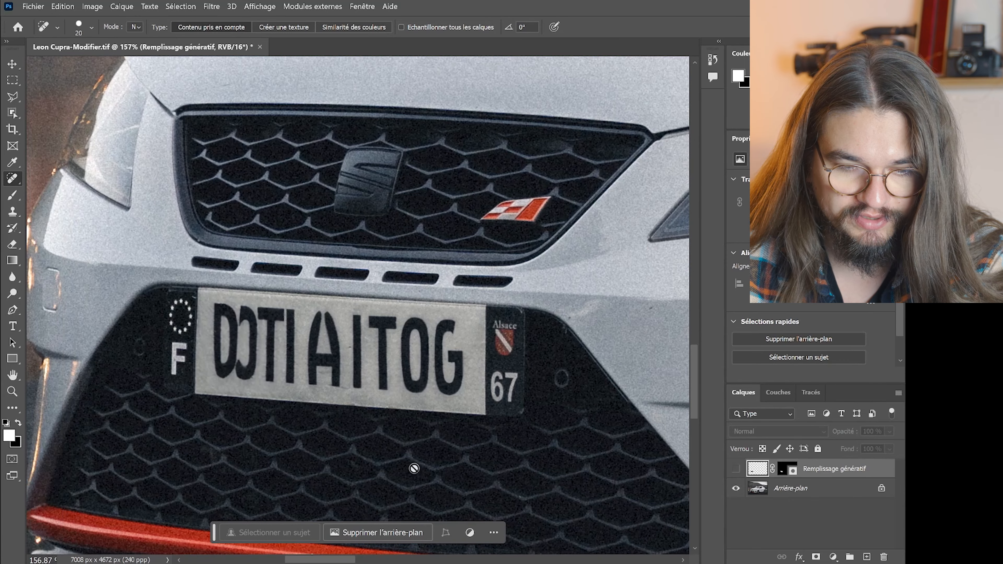
pyautogui.click(736, 468)
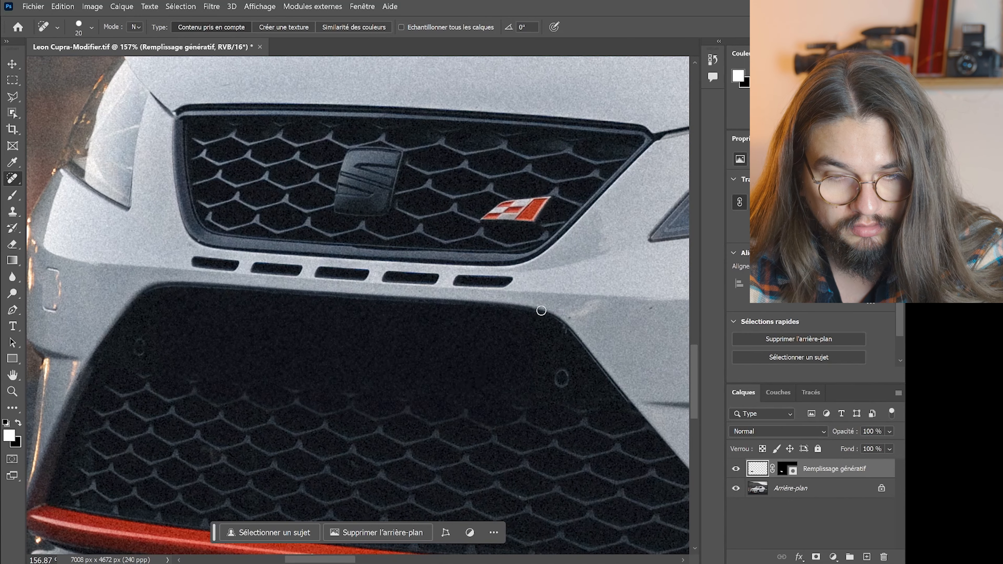
# - Check the plate-free Leon in the whole photo and save the file
pyautogui.scroll(-6, 531, 351)
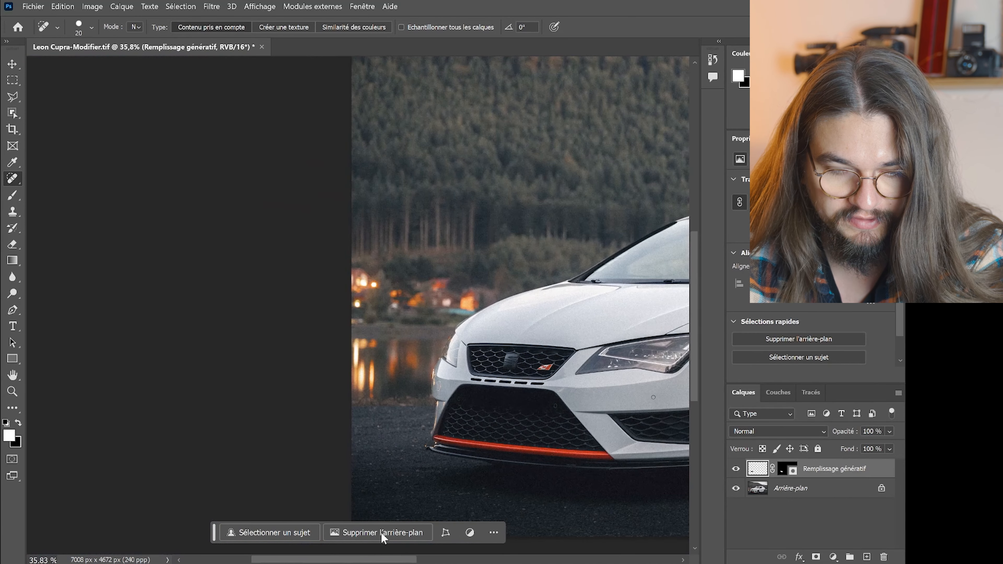
pyautogui.moveTo(385, 557); pyautogui.dragTo(430, 563)
pyautogui.scroll(-1, 458, 560)
pyautogui.scroll(-1, 409, 402)
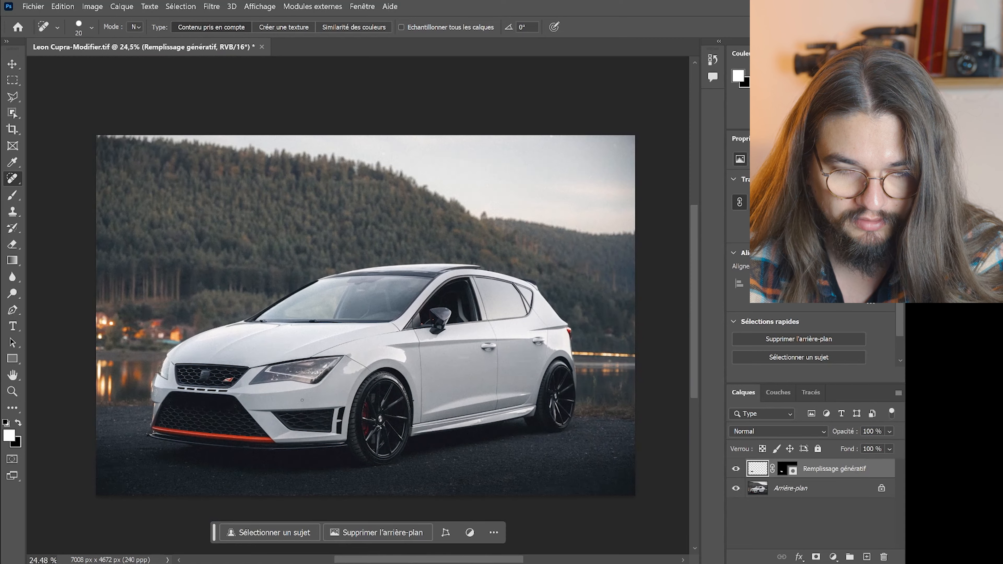
pyautogui.scroll(1, 298, 401)
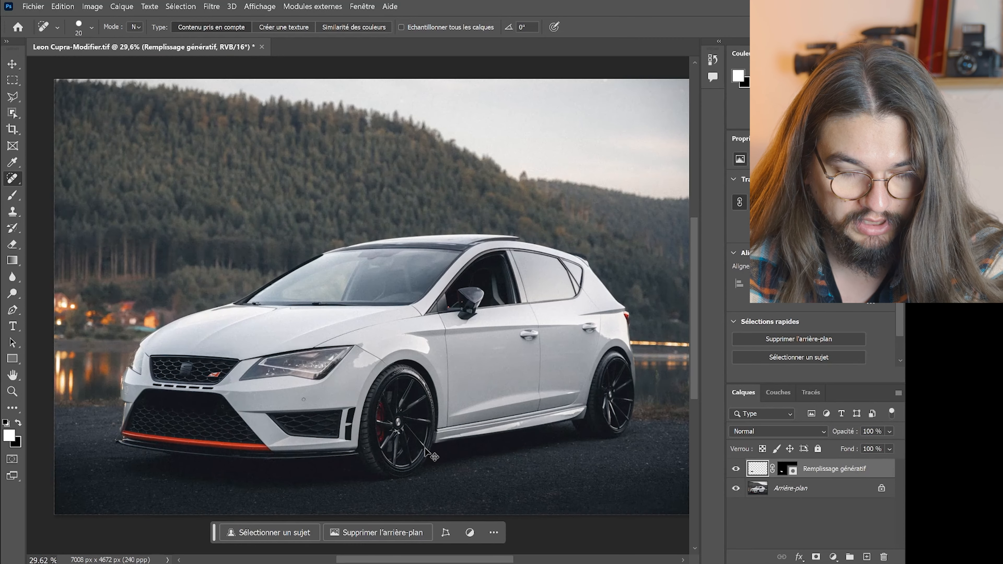
pyautogui.hotkey('ctrl', 's')
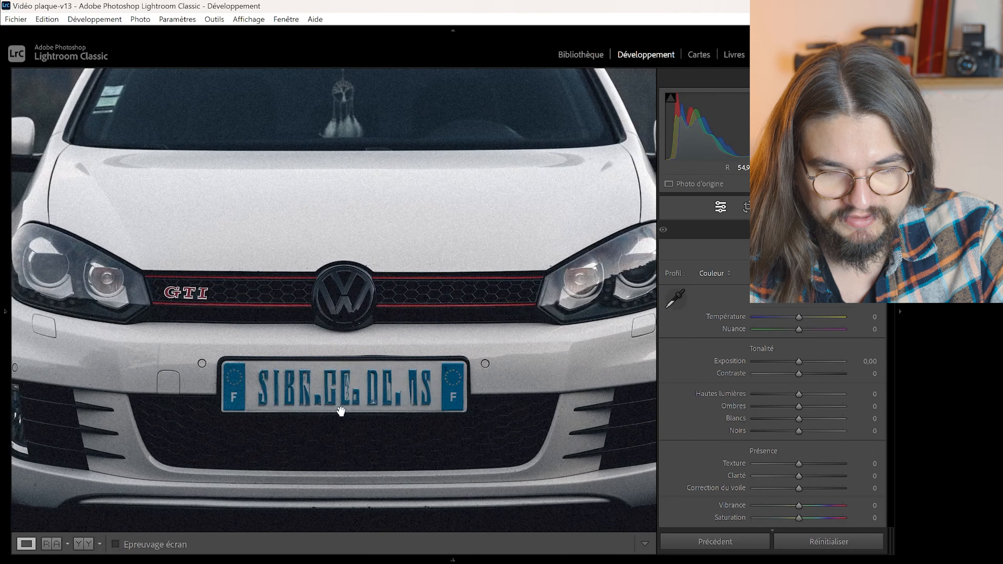
# - In Lightroom Classic, look over the retouched Golf GTI, select the white Supra photo, and check its cropped rear plate up close
pyautogui.moveTo(341, 410); pyautogui.dragTo(347, 358)
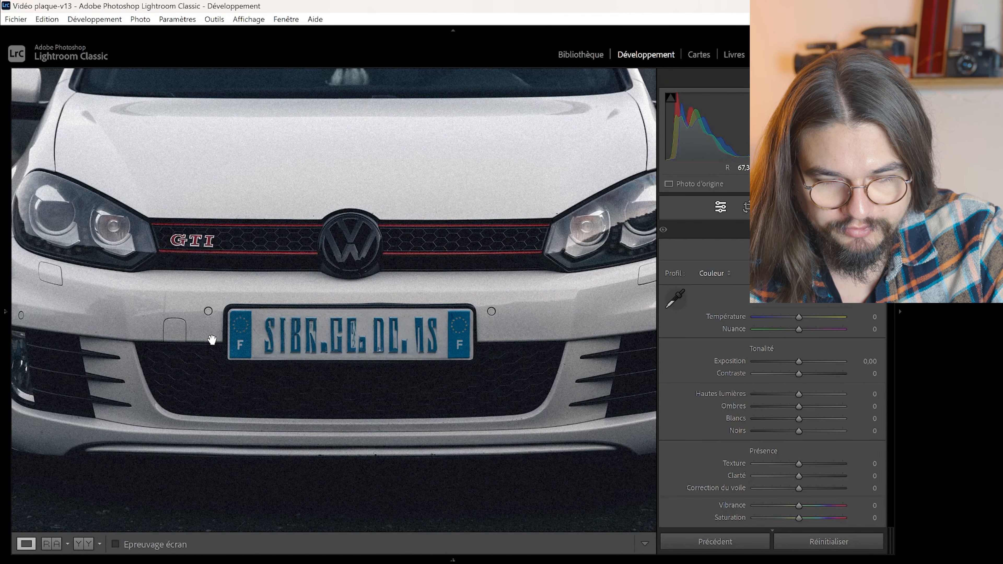
pyautogui.click(321, 397)
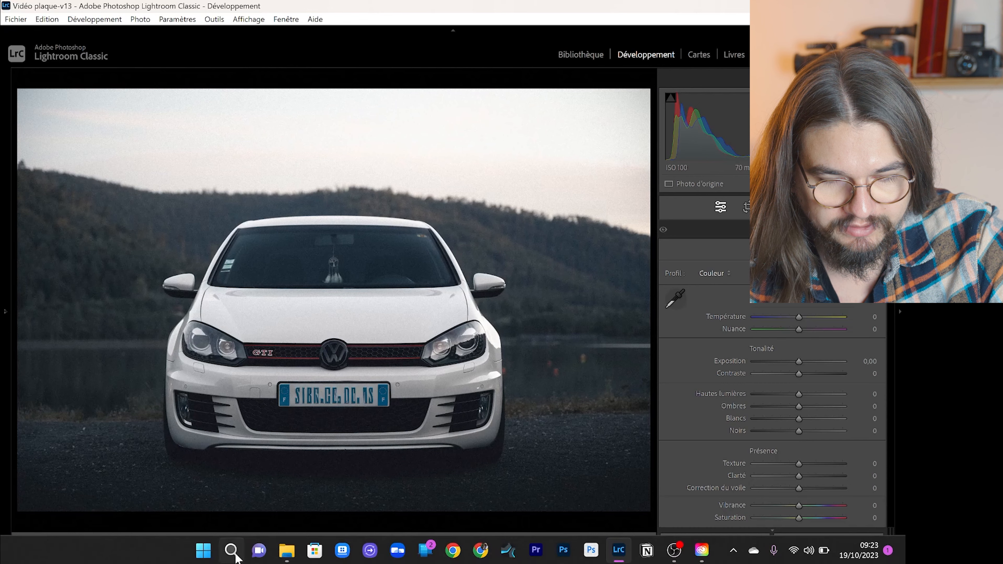
pyautogui.moveTo(186, 549)
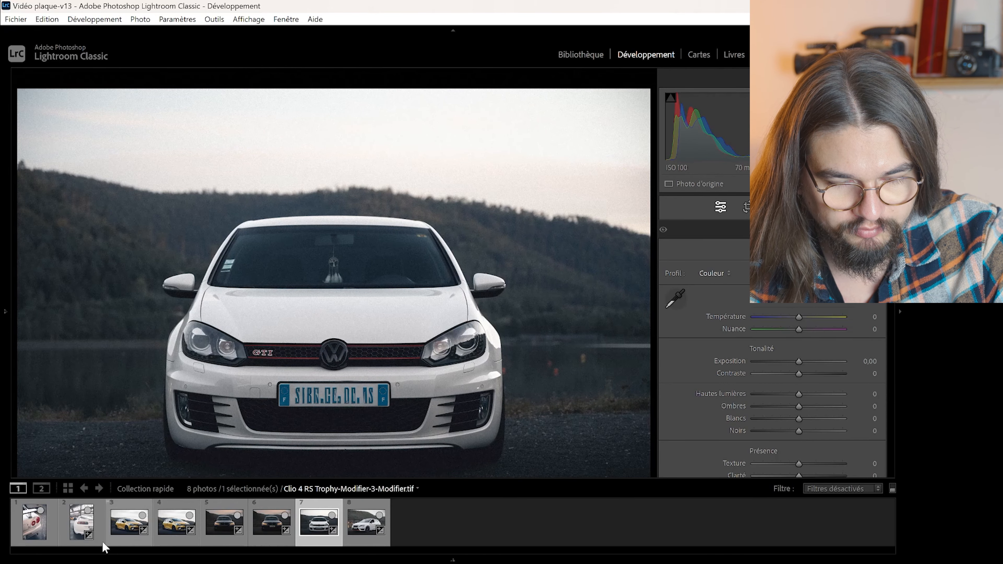
pyautogui.click(81, 525)
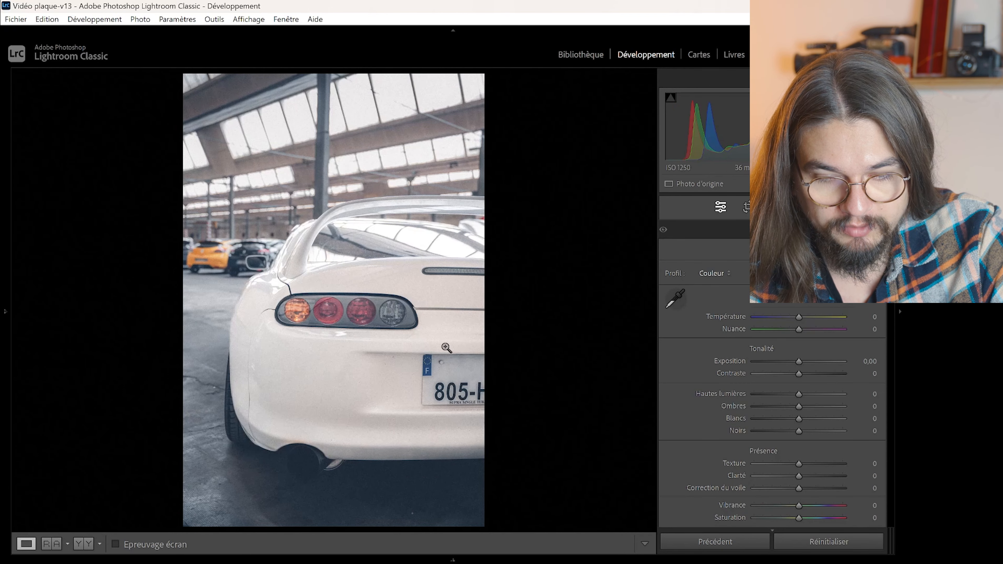
pyautogui.click(468, 383)
pyautogui.moveTo(314, 413); pyautogui.dragTo(603, 270)
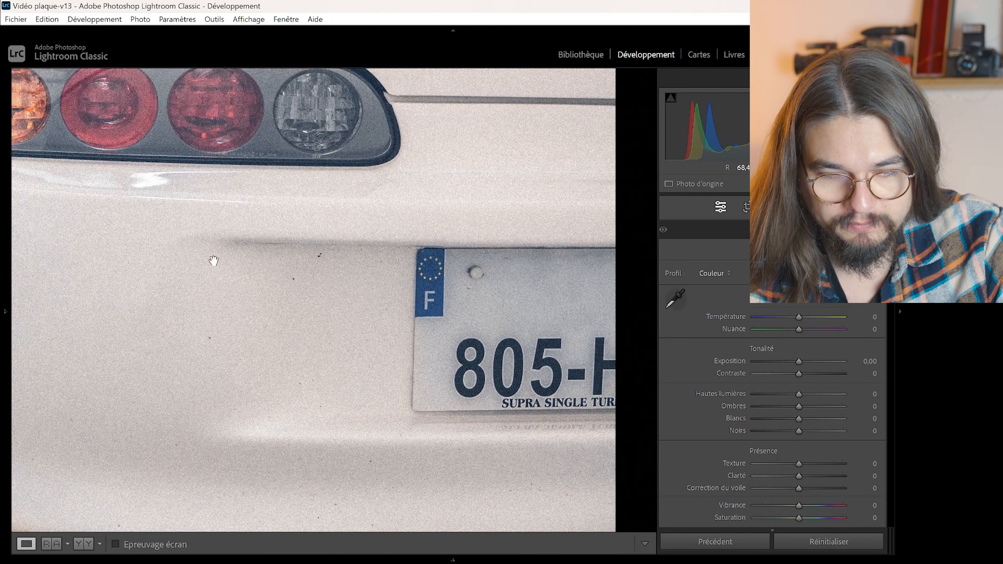
# - Send the Supra photo to Adobe Photoshop 2024 as a copy with Lightroom adjustments, and dismiss the beta update notice
pyautogui.rightClick(359, 339)
pyautogui.moveTo(569, 314)
pyautogui.click(610, 318)
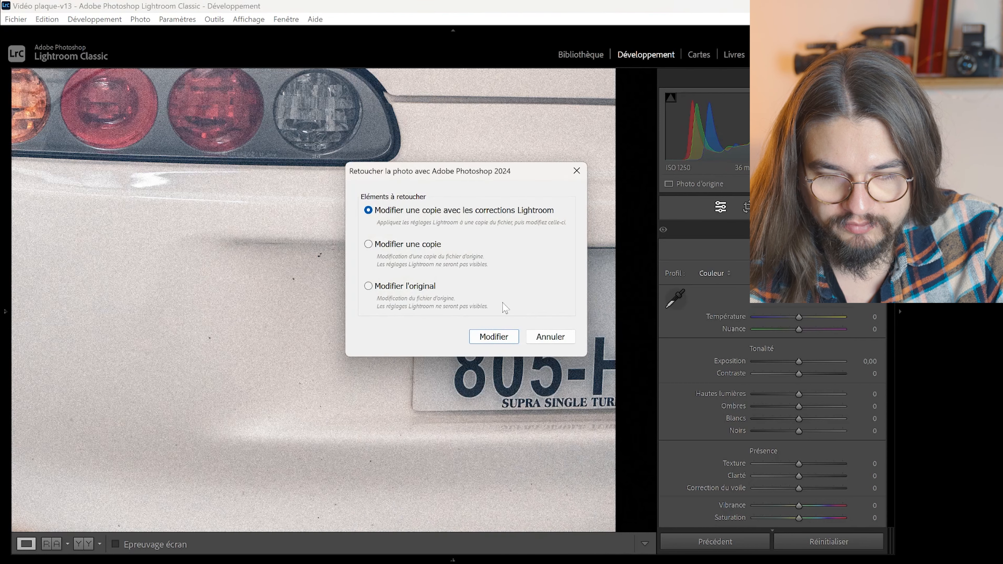
pyautogui.click(493, 336)
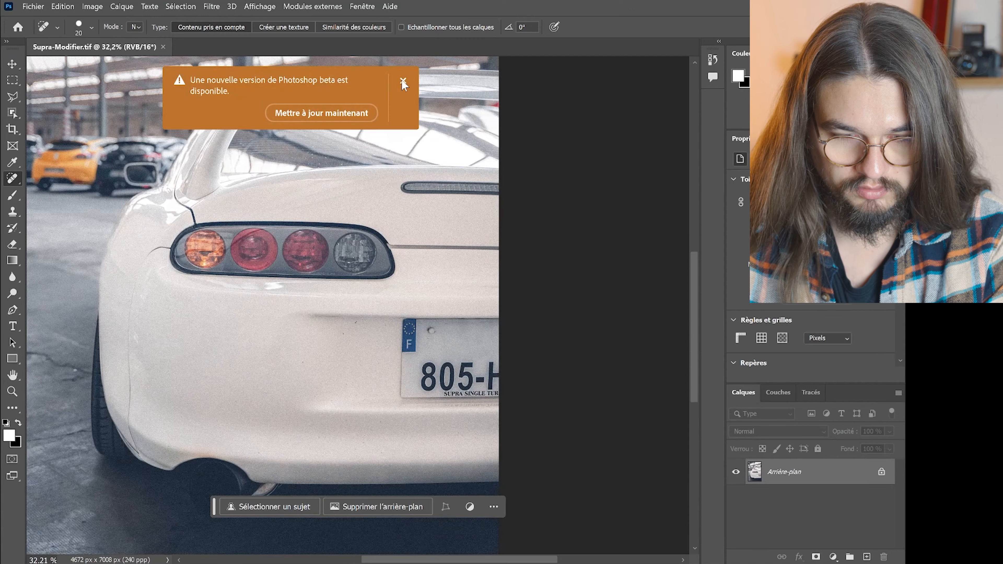
pyautogui.click(405, 80)
# - Outline the Supra's visible rear plate up to the photo's edge with a closed polygonal lasso selection
pyautogui.scroll(5, 521, 311)
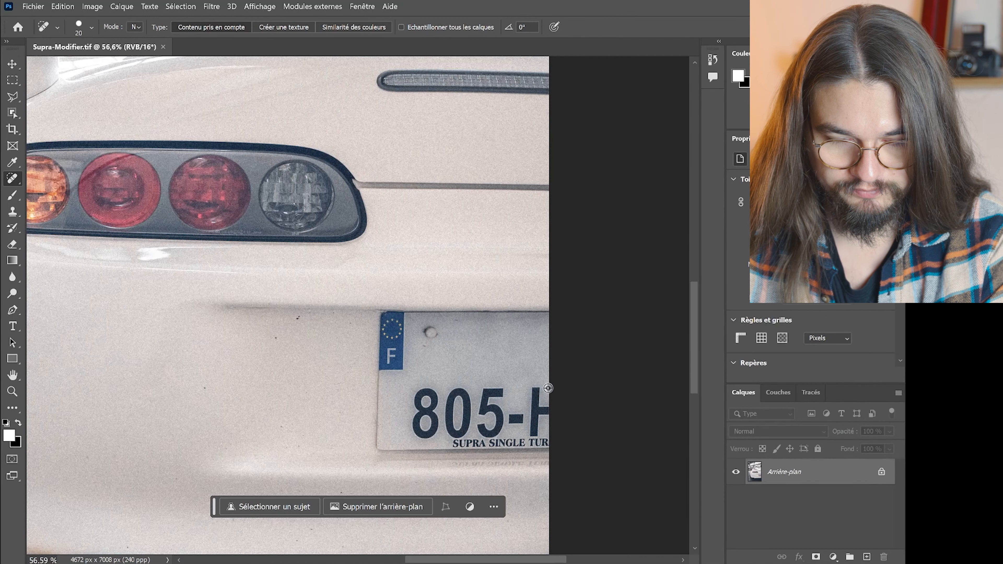
pyautogui.scroll(5, 548, 387)
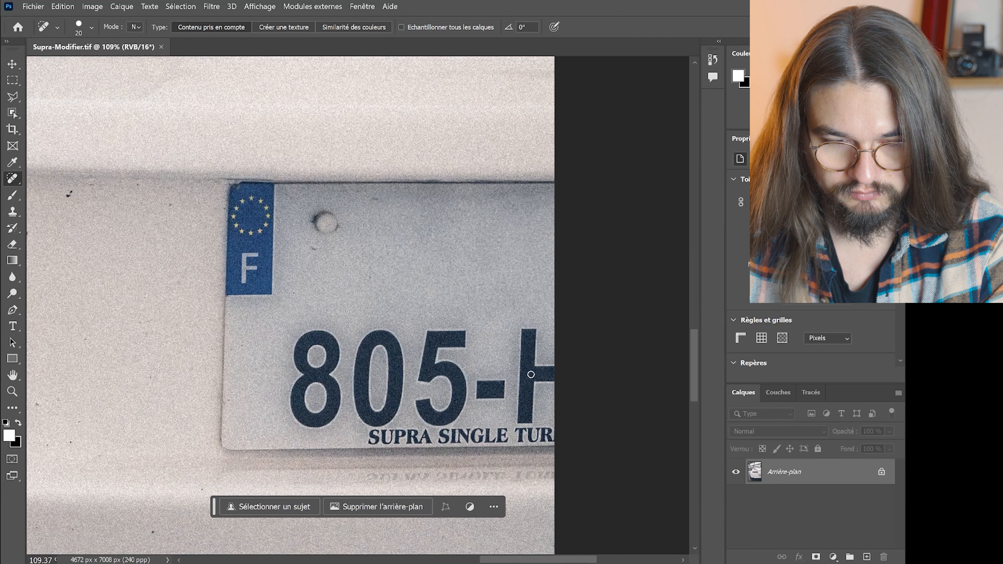
pyautogui.click(12, 96)
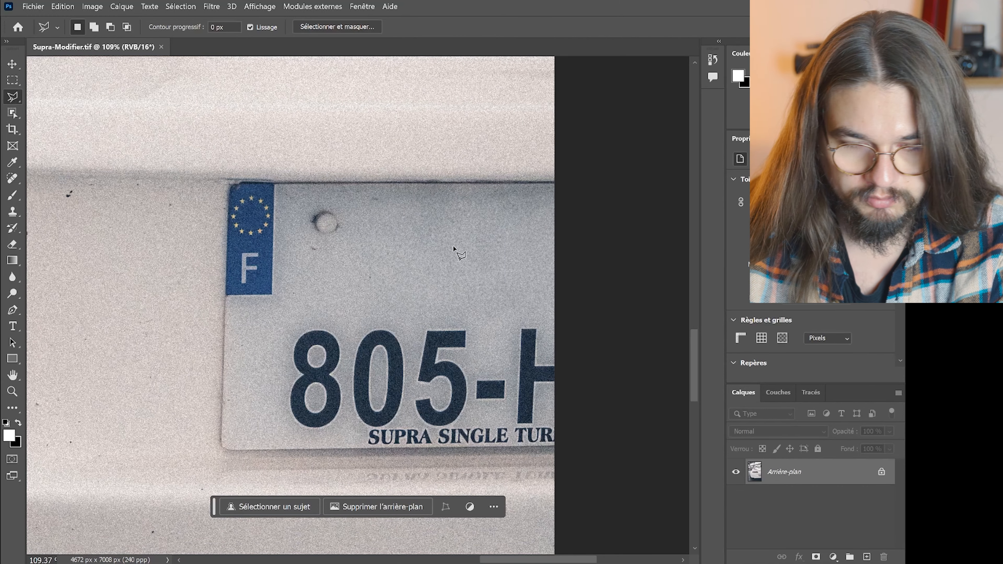
pyautogui.click(556, 175)
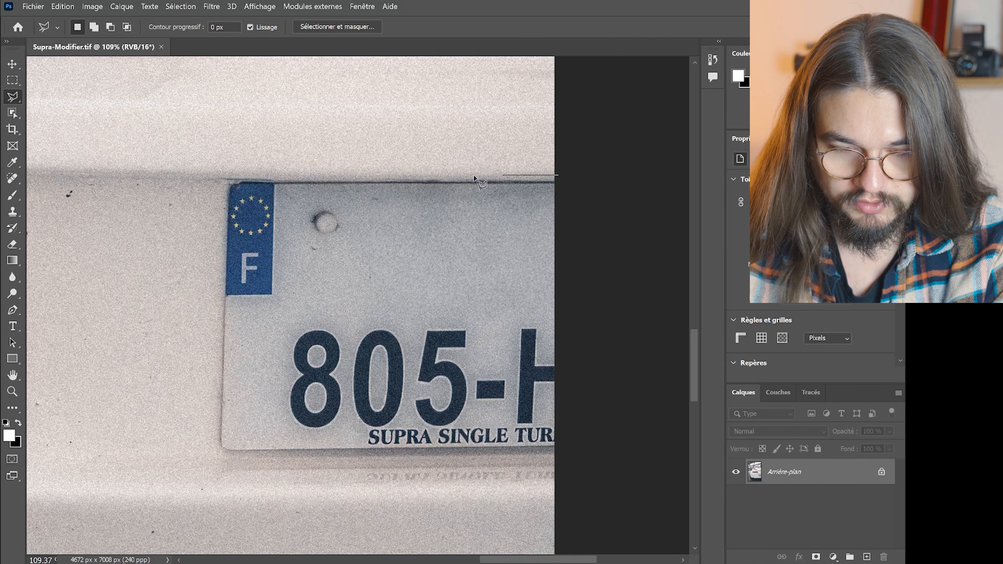
pyautogui.click(219, 177)
pyautogui.click(214, 194)
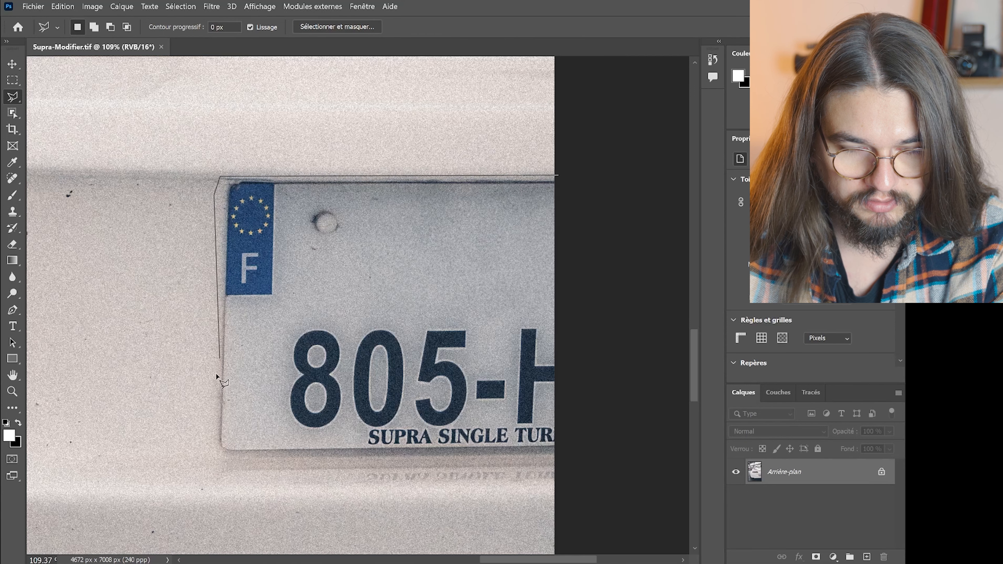
pyautogui.click(208, 450)
pyautogui.click(223, 458)
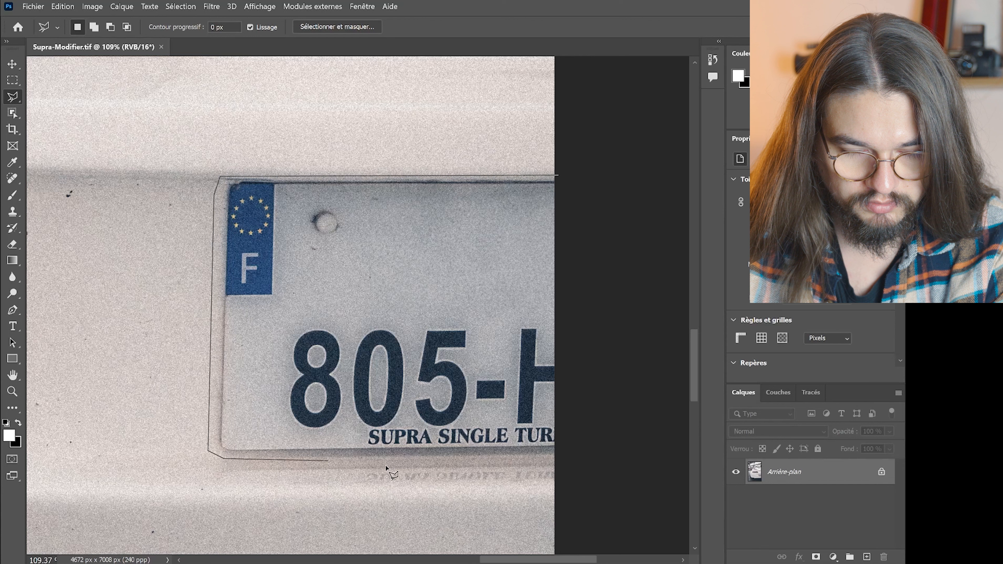
pyautogui.click(569, 454)
pyautogui.click(560, 177)
# - Run Generative Fill on the Supra's plate selection without a prompt, go through the three variations, and choose the second
pyautogui.click(308, 470)
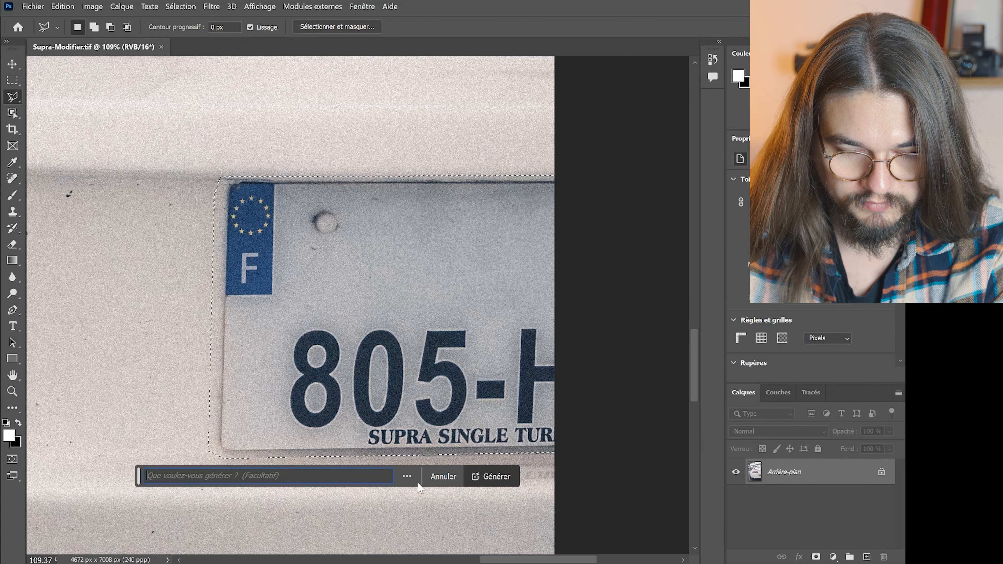
pyautogui.click(491, 477)
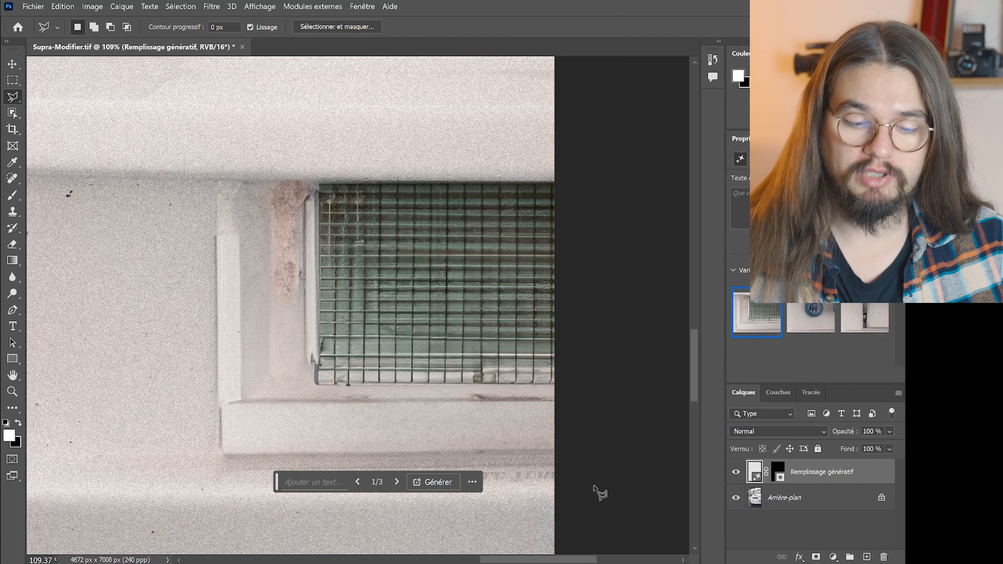
pyautogui.click(397, 481)
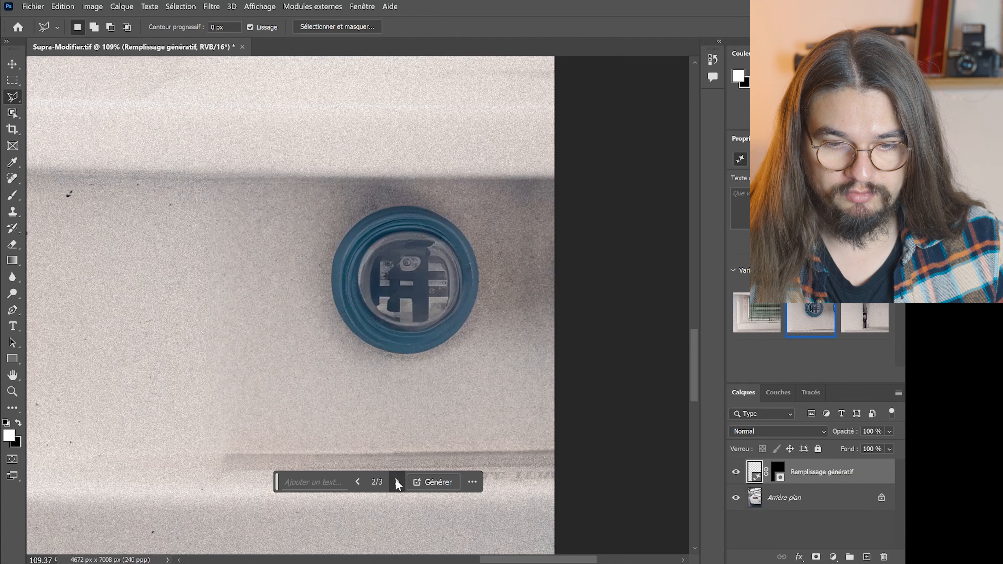
pyautogui.click(397, 481)
pyautogui.click(357, 481)
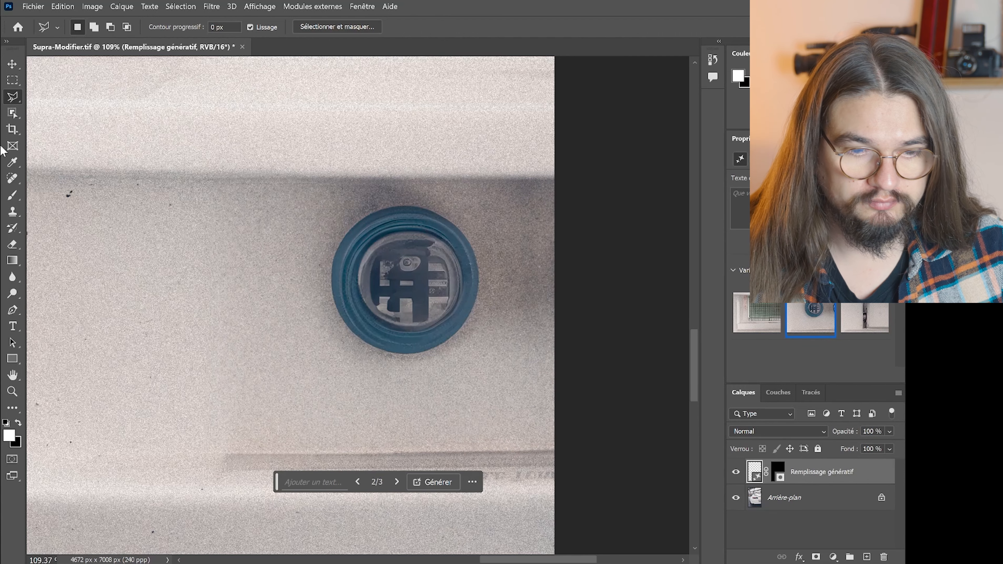
# - Try to erase the generated blue round object with a 104 px Spot Healing Brush, and undo the healing strokes
pyautogui.click(12, 179)
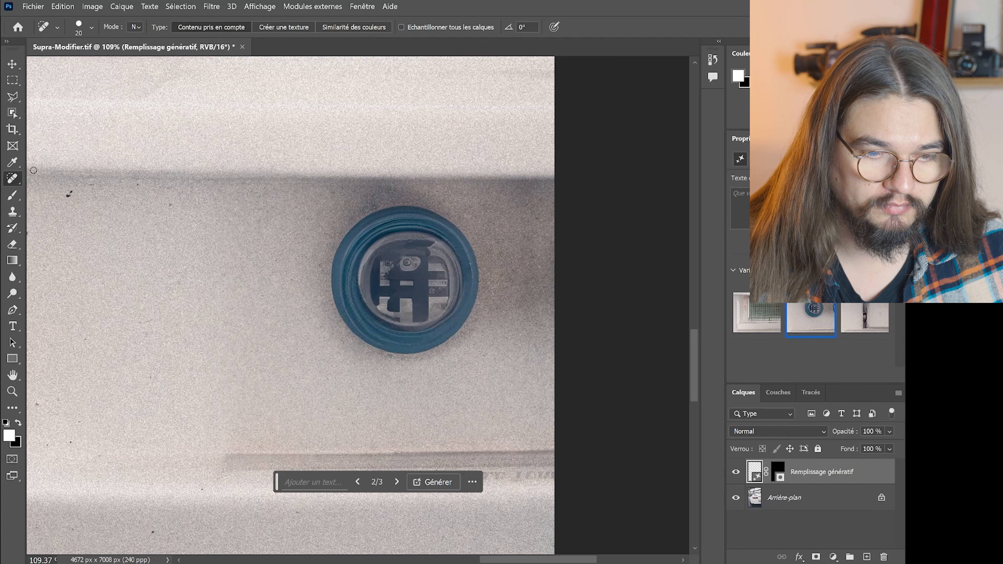
pyautogui.click(78, 32)
pyautogui.click(90, 60)
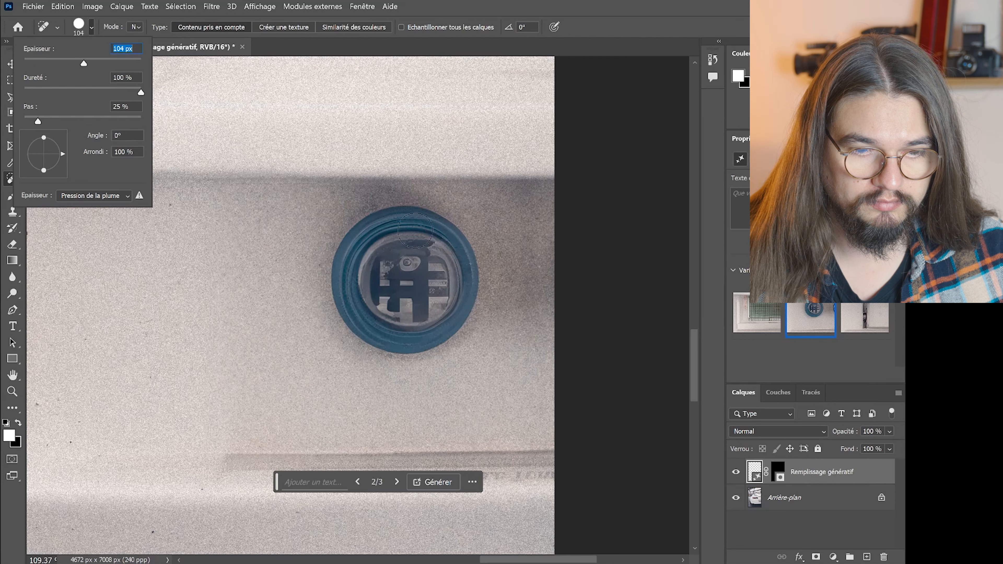
pyautogui.click(421, 238)
pyautogui.click(465, 233)
pyautogui.moveTo(430, 224)
pyautogui.mouseDown()
pyautogui.moveTo(380, 216)
pyautogui.moveTo(346, 251)
pyautogui.moveTo(337, 279)
pyautogui.moveTo(357, 334)
pyautogui.moveTo(389, 348)
pyautogui.moveTo(452, 337)
pyautogui.moveTo(473, 314)
pyautogui.moveTo(475, 285)
pyautogui.moveTo(449, 237)
pyautogui.moveTo(419, 227)
pyautogui.moveTo(371, 273)
pyautogui.mouseUp()
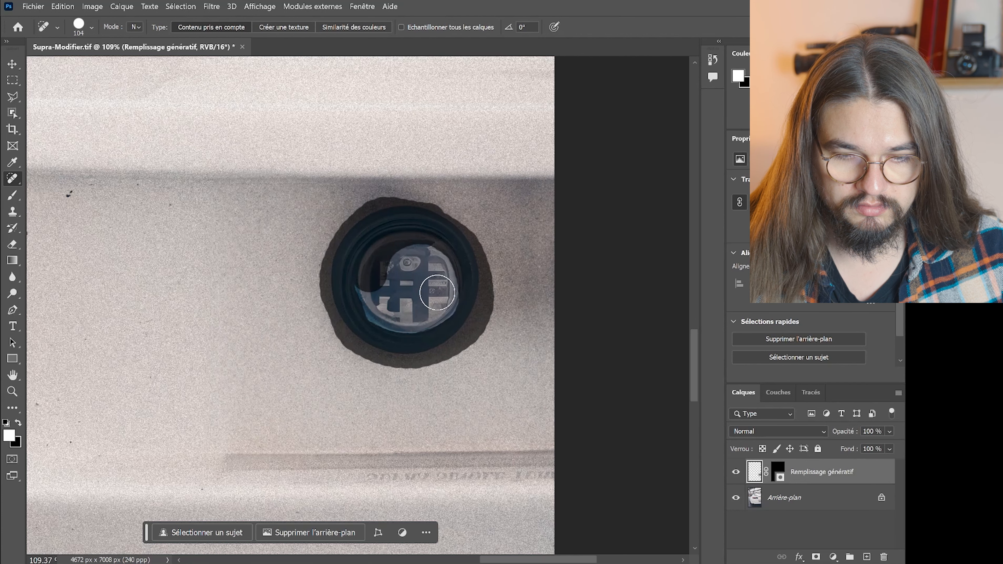
pyautogui.moveTo(426, 245)
pyautogui.mouseDown()
pyautogui.moveTo(383, 238)
pyautogui.moveTo(354, 286)
pyautogui.moveTo(364, 331)
pyautogui.moveTo(392, 344)
pyautogui.moveTo(442, 329)
pyautogui.moveTo(459, 315)
pyautogui.moveTo(460, 279)
pyautogui.moveTo(431, 246)
pyautogui.moveTo(393, 265)
pyautogui.moveTo(381, 298)
pyautogui.moveTo(410, 324)
pyautogui.moveTo(431, 295)
pyautogui.moveTo(402, 299)
pyautogui.moveTo(434, 304)
pyautogui.mouseUp()
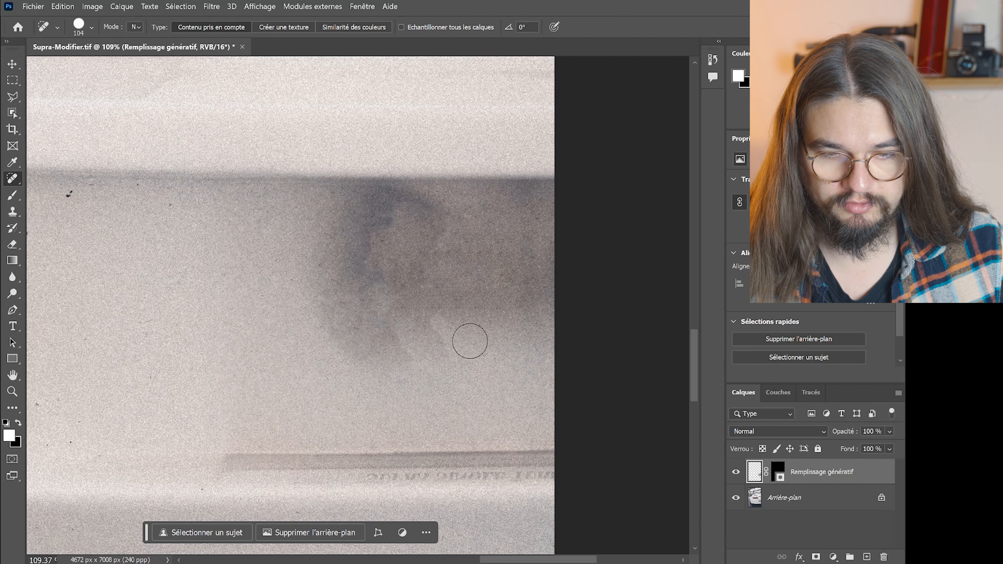
pyautogui.scroll(-6, 360, 328)
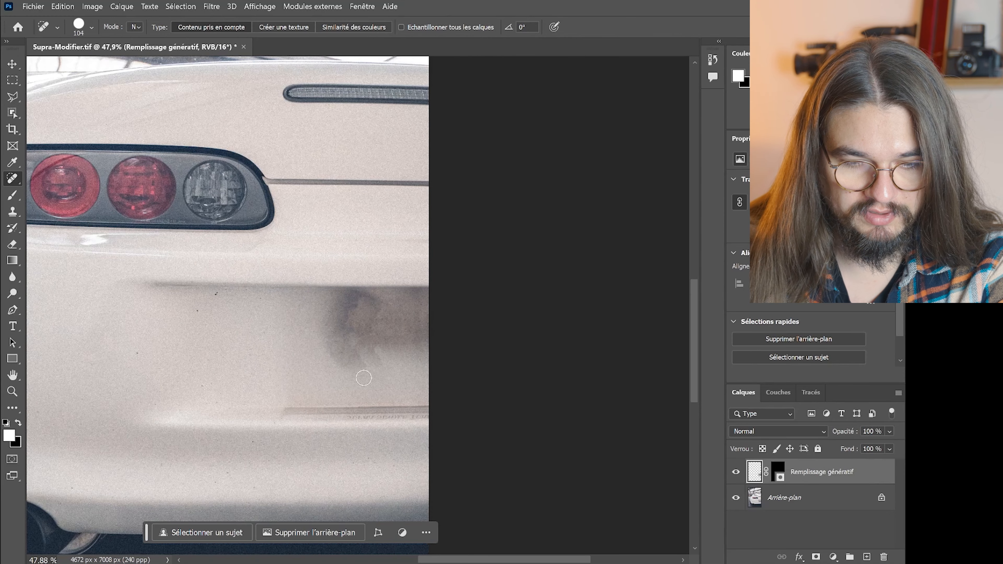
pyautogui.hotkey('ctrl', 'z')
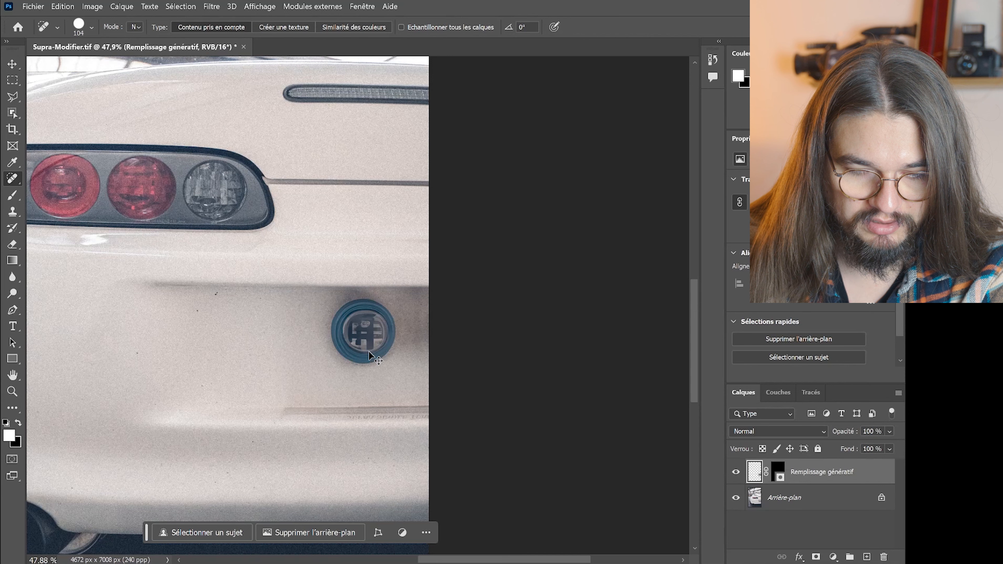
pyautogui.hotkey('ctrl', 'z')
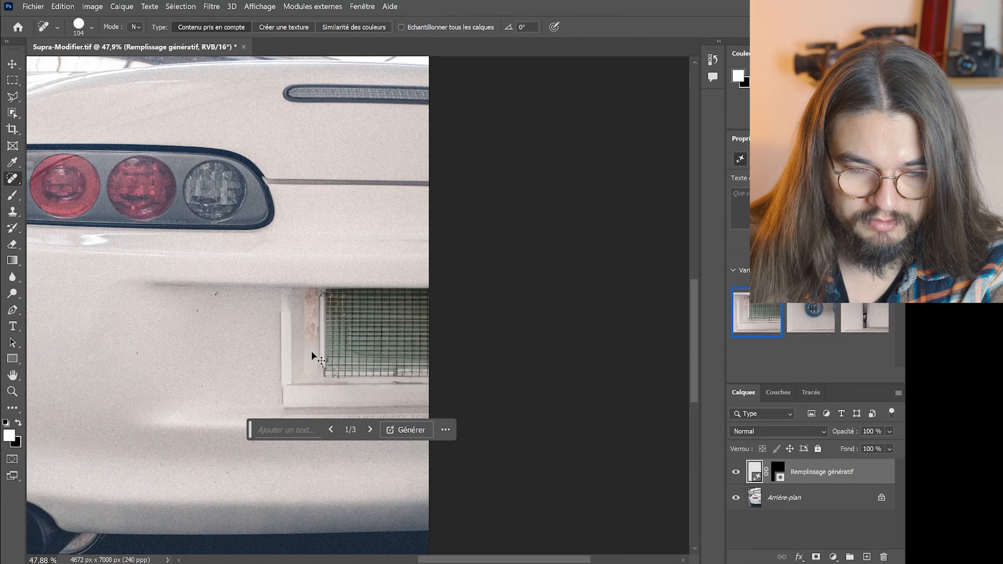
# - Generate three more fill variations without a prompt, go through them, and undo the whole Generative Fill
pyautogui.click(415, 431)
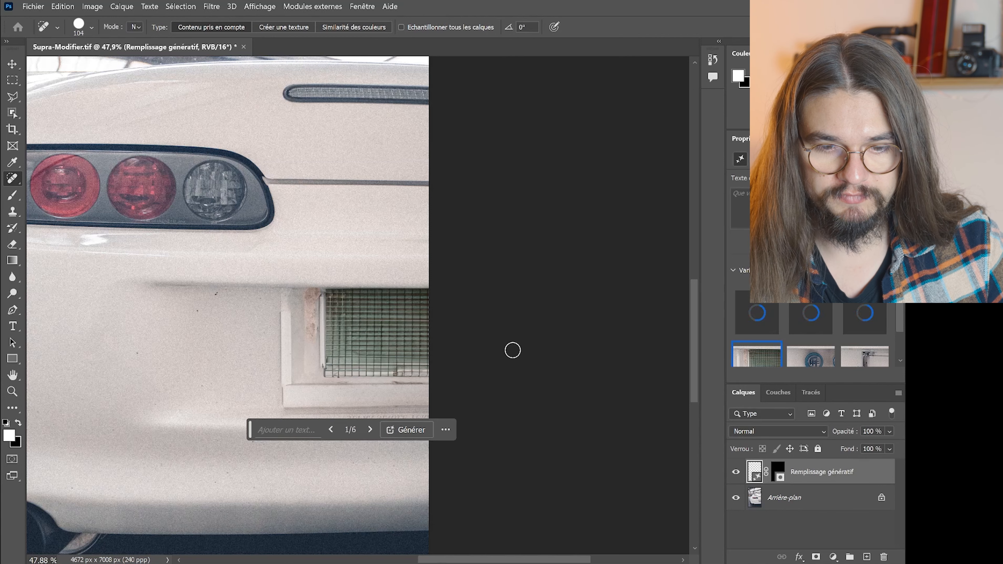
pyautogui.click(369, 430)
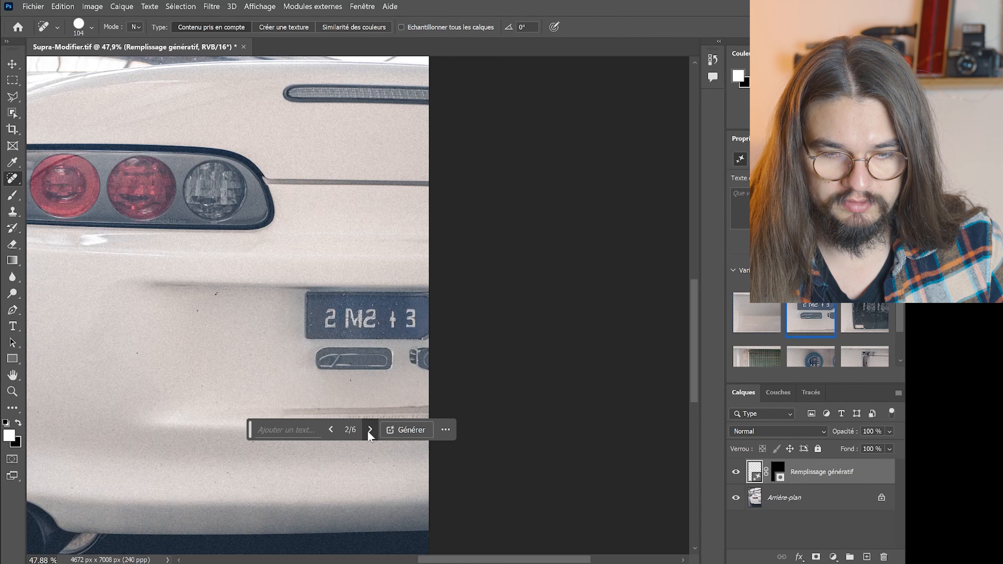
pyautogui.click(369, 430)
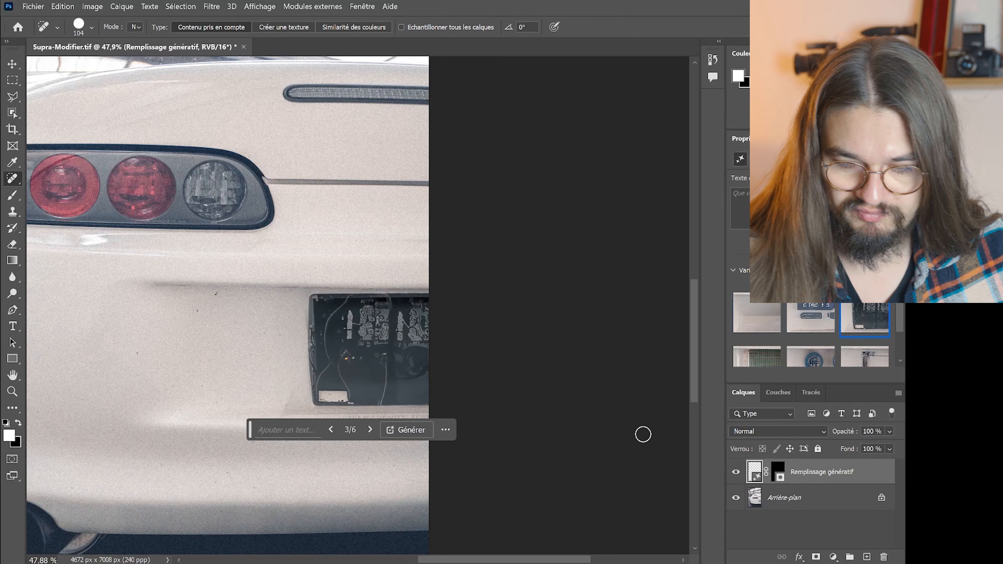
pyautogui.hotkey('ctrl', 'z')
# - Outline the Supra's rear plate with a wider polygonal lasso selection that includes its reflection and reaches past the photo's edge
pyautogui.scroll(3, 394, 368)
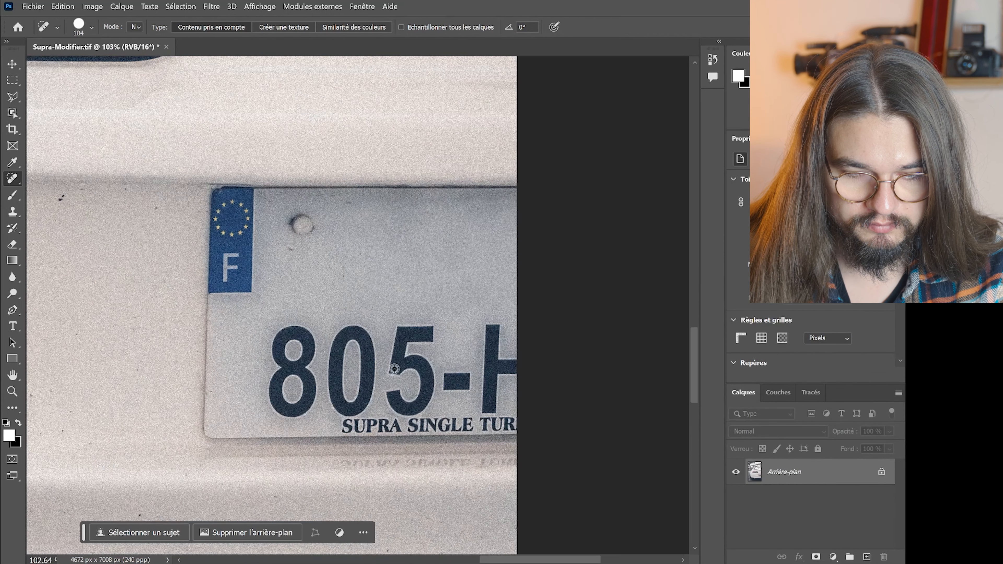
pyautogui.scroll(1, 394, 368)
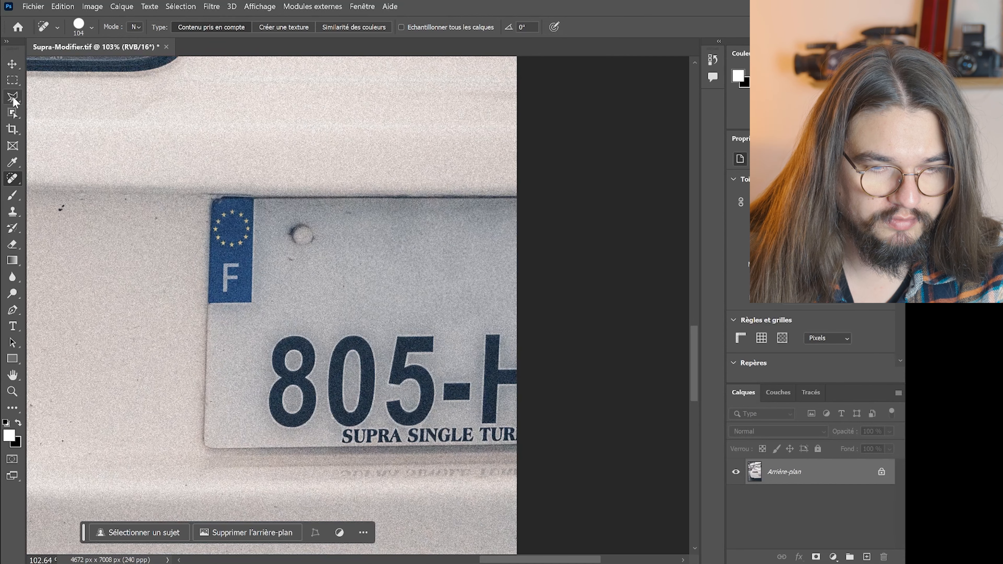
pyautogui.click(13, 98)
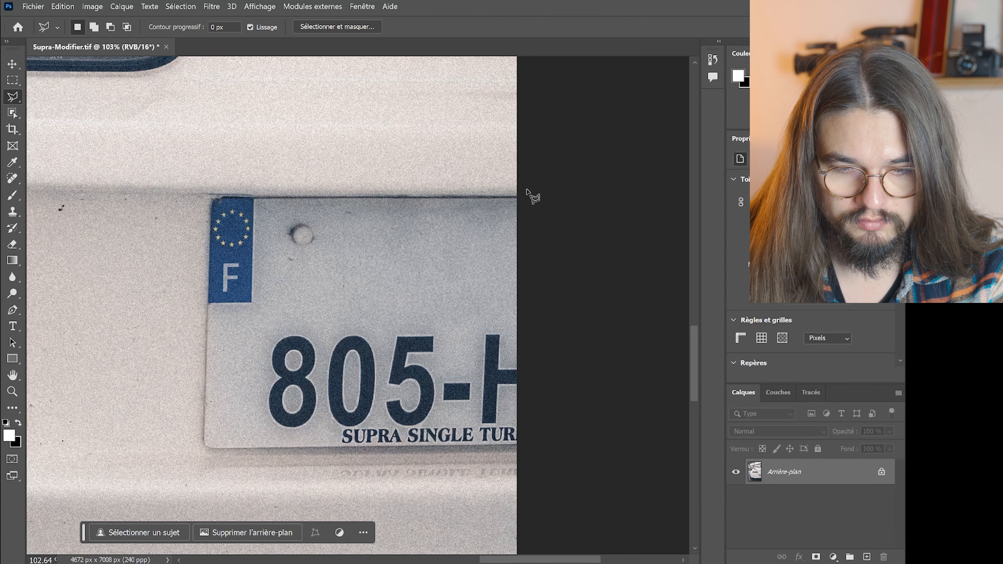
pyautogui.moveTo(530, 484)
pyautogui.mouseDown()
pyautogui.moveTo(152, 480)
pyautogui.moveTo(146, 492)
pyautogui.moveTo(165, 369)
pyautogui.moveTo(174, 176)
pyautogui.moveTo(558, 181)
pyautogui.moveTo(559, 490)
pyautogui.moveTo(531, 484)
pyautogui.moveTo(503, 498)
pyautogui.moveTo(529, 486)
pyautogui.mouseUp()
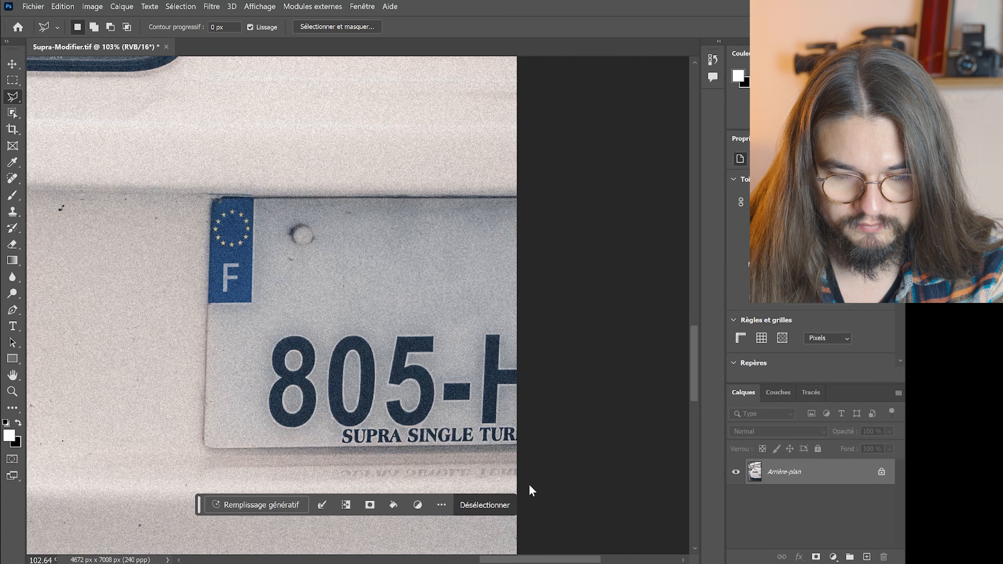
# - Run Generative Fill on the wider plate selection without a prompt and check the first variation against the whole car rear
pyautogui.click(276, 505)
pyautogui.click(492, 505)
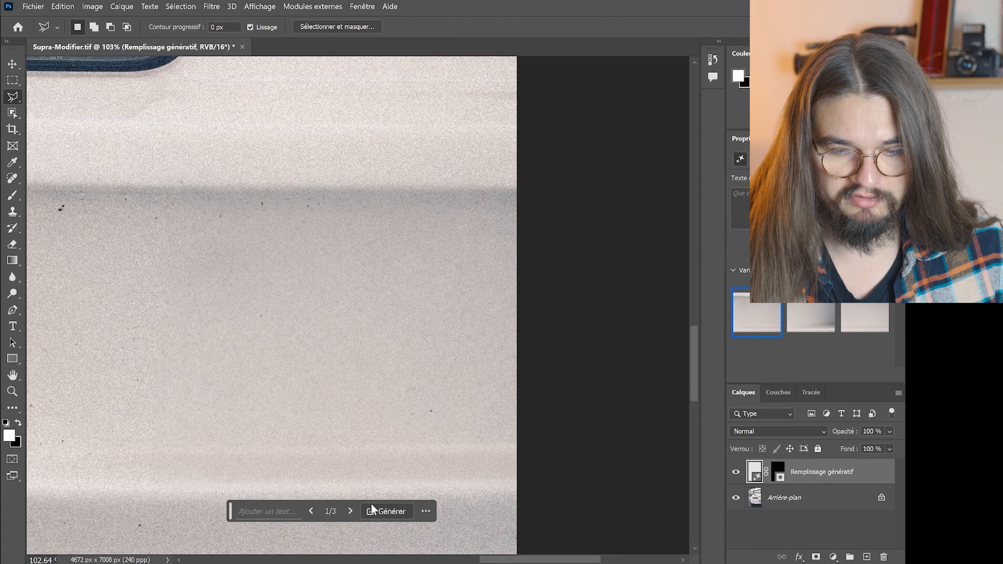
pyautogui.scroll(-10, 398, 425)
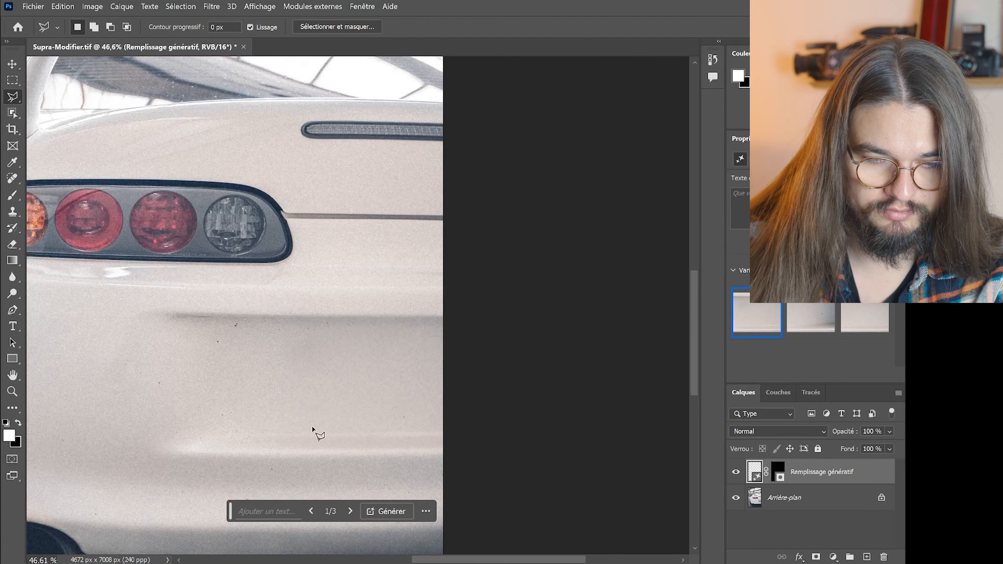
pyautogui.hscroll(-6, 464, 503)
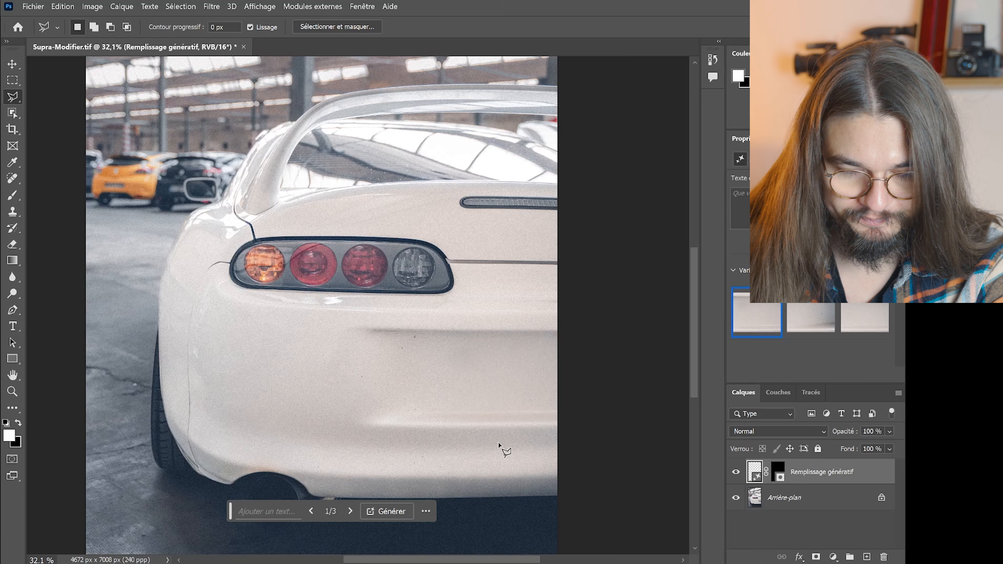
pyautogui.scroll(-1, 501, 454)
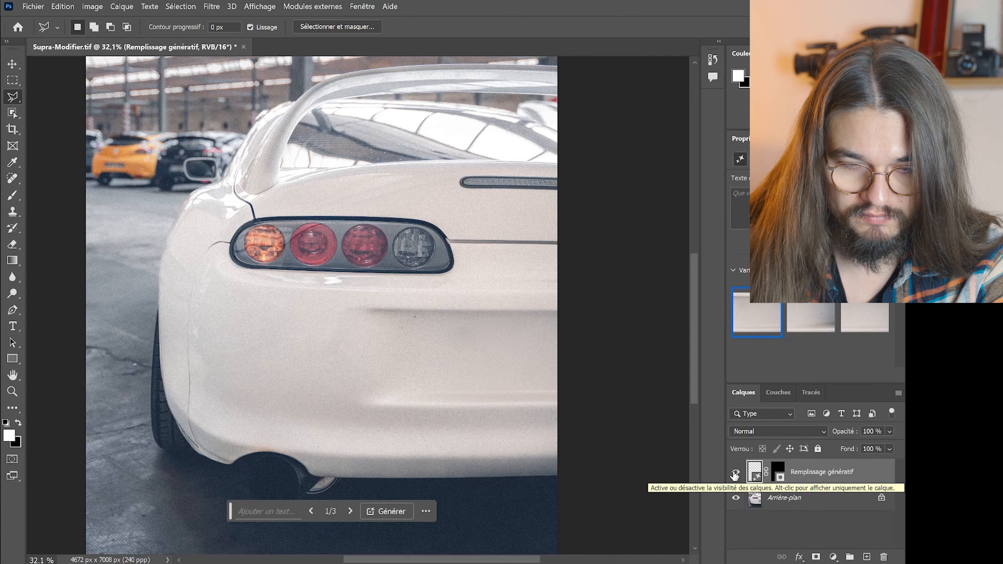
pyautogui.scroll(1, 628, 419)
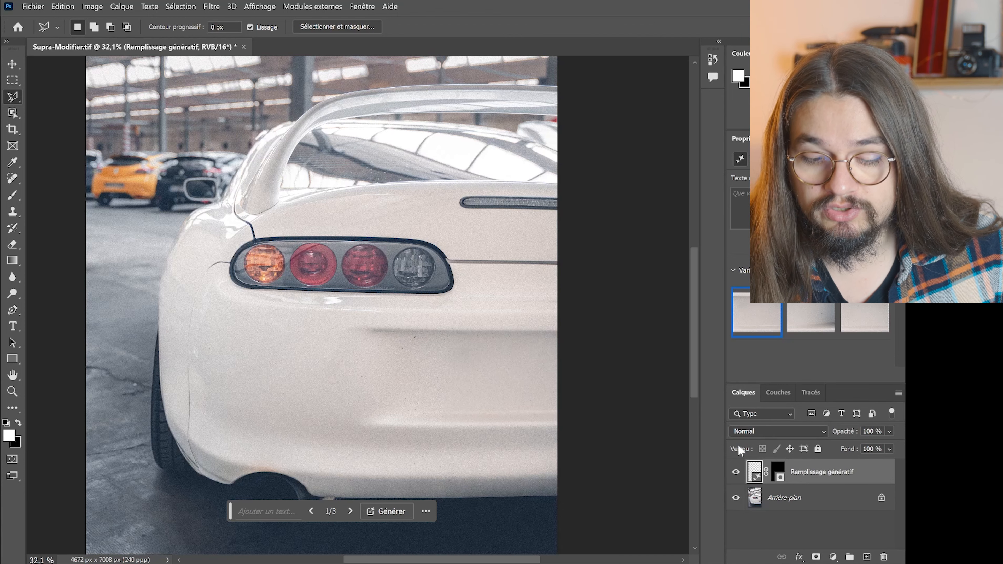
# - Hide the first fill layer and outline the whole recessed bumper area around the plate with a closed polygonal lasso selection
pyautogui.click(736, 472)
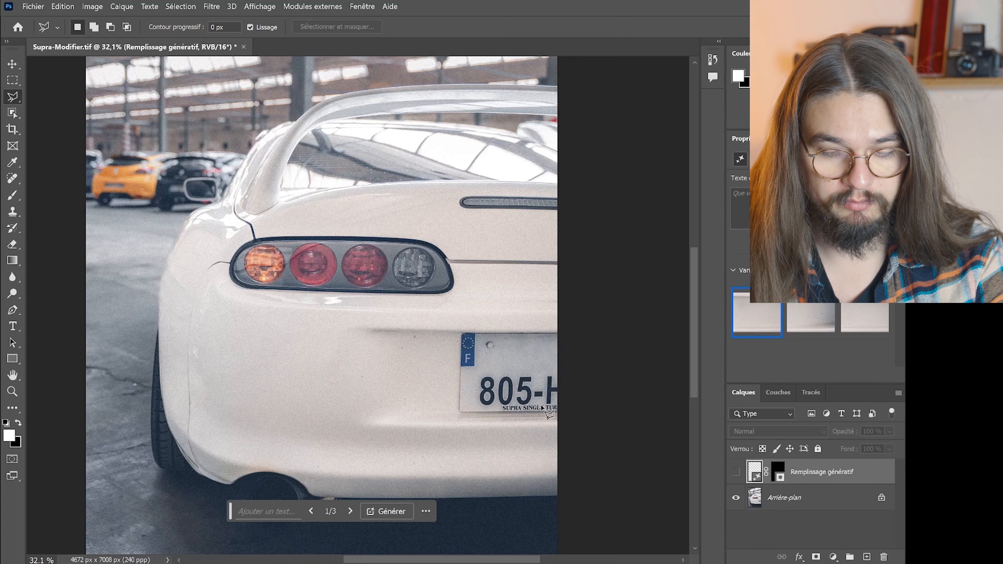
pyautogui.scroll(1, 548, 411)
pyautogui.scroll(1, 549, 411)
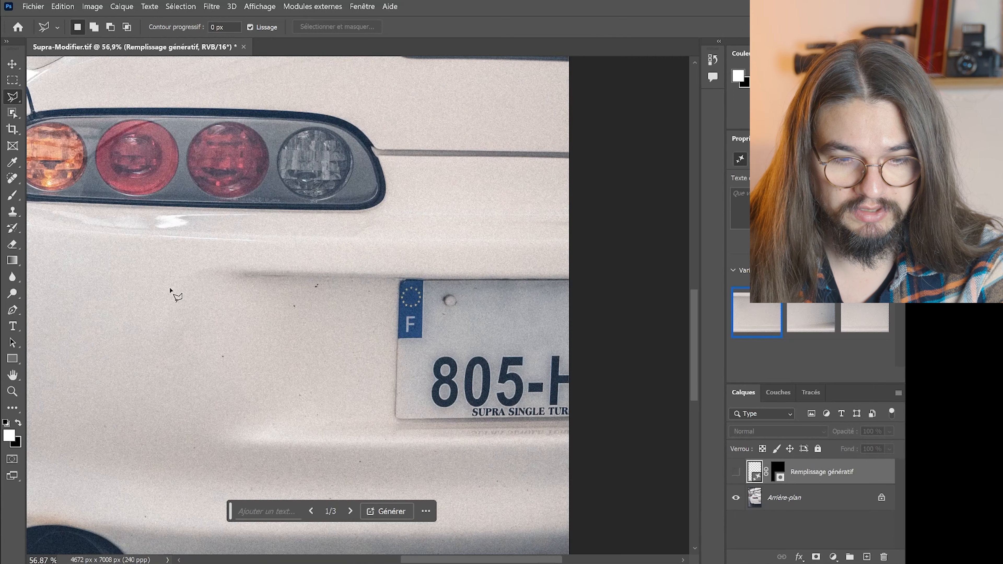
pyautogui.click(586, 262)
pyautogui.click(157, 257)
pyautogui.click(155, 454)
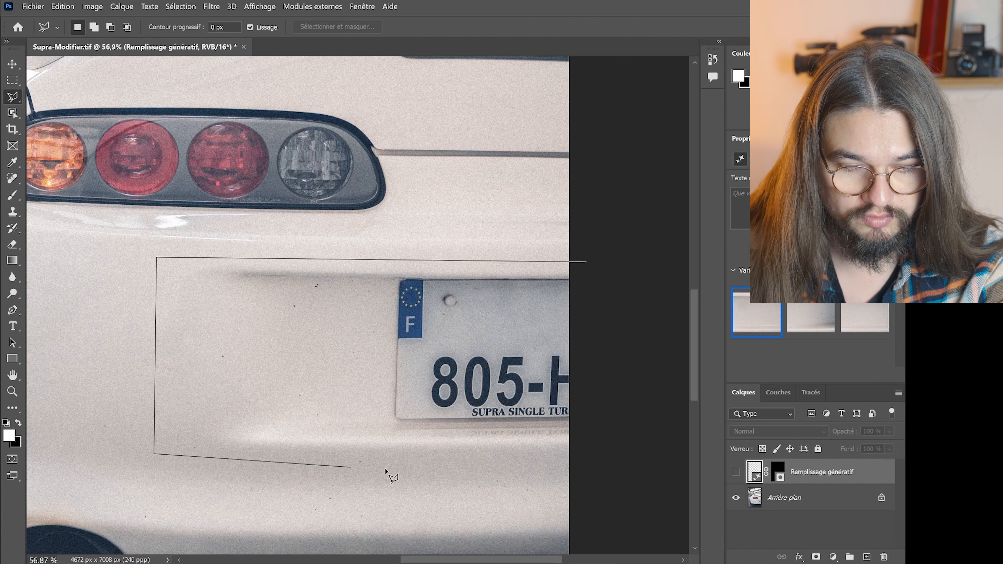
pyautogui.click(591, 465)
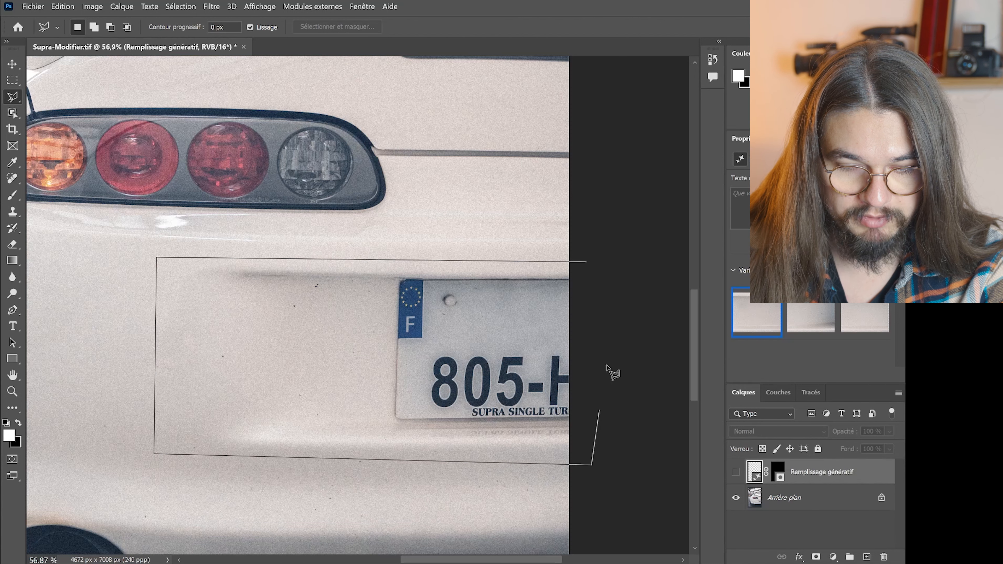
pyautogui.click(589, 264)
# - Run Generative Fill on the bumper recess selection without a prompt, go through the variations, and choose the third
pyautogui.click(311, 487)
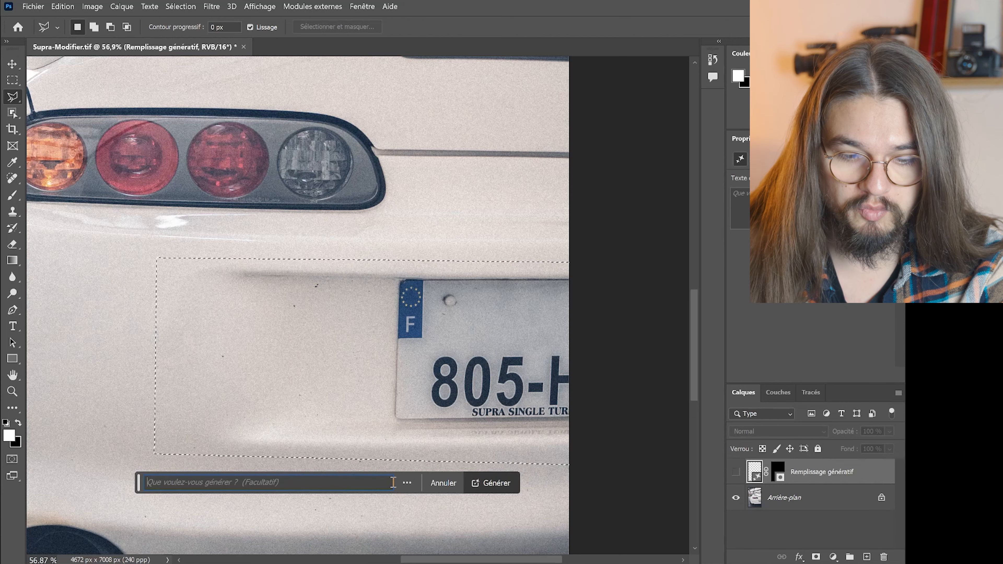
pyautogui.click(497, 481)
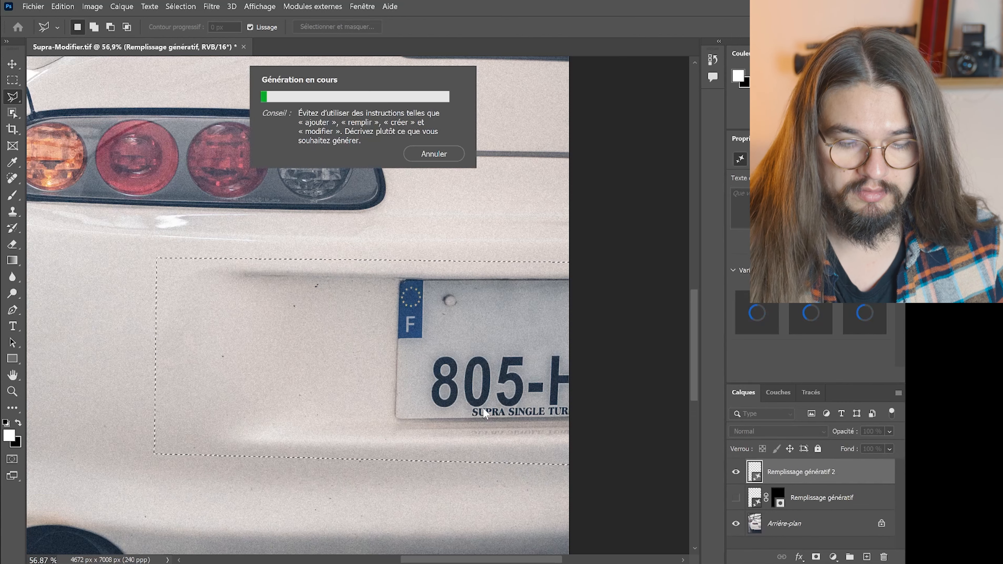
pyautogui.scroll(-2, 364, 380)
pyautogui.scroll(1, 201, 377)
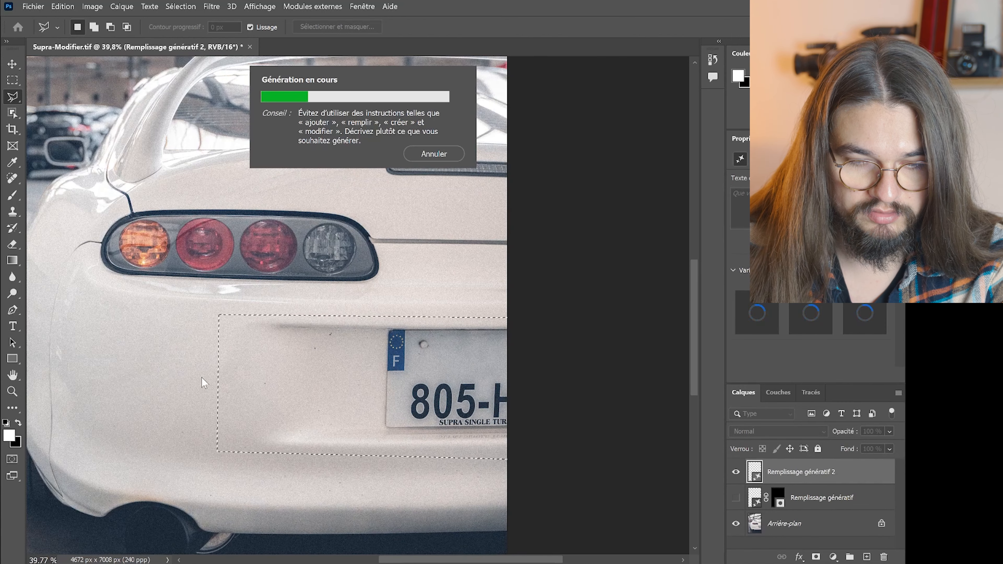
pyautogui.scroll(2, 201, 377)
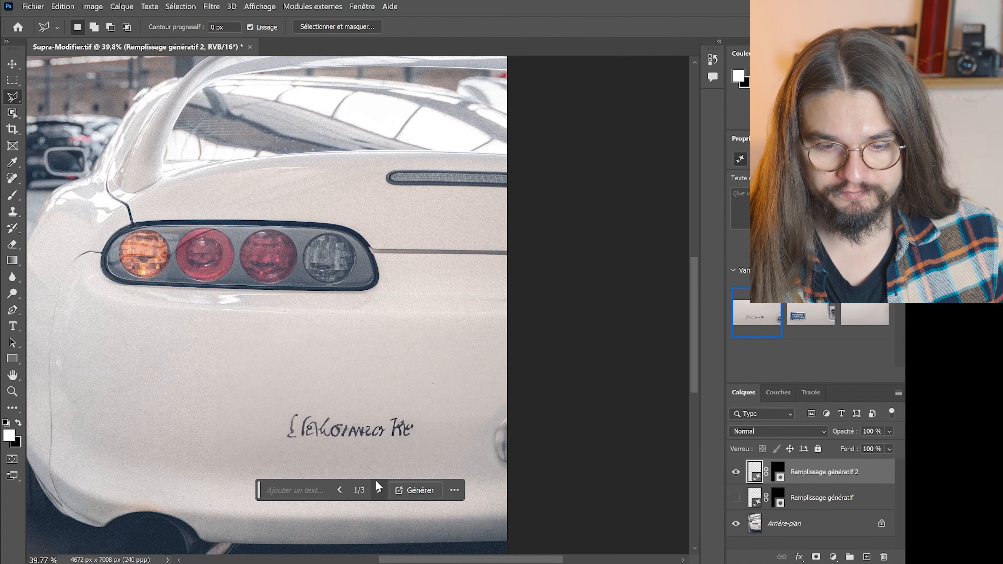
pyautogui.click(378, 490)
pyautogui.click(378, 489)
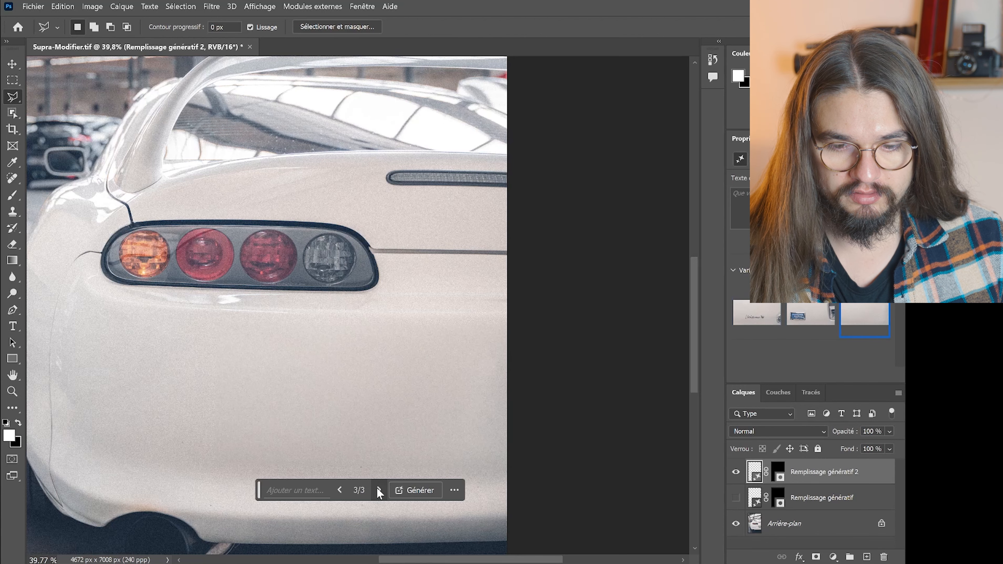
# - View the whole Supra photo with the floating task bar moved off it, and show the first fill layer again
pyautogui.scroll(-1, 600, 480)
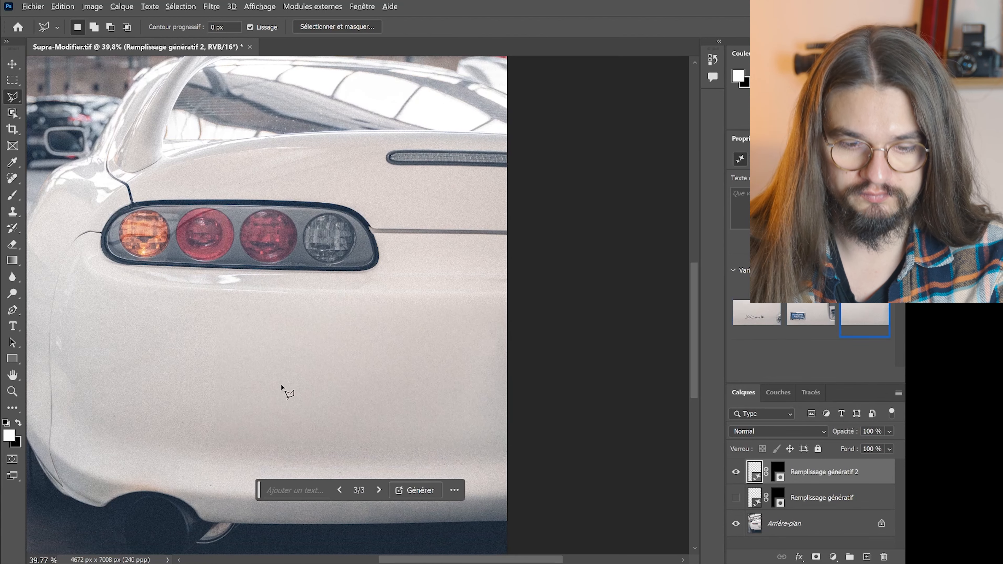
pyautogui.keyDown('alt'); pyautogui.scroll(-2, 239, 383); pyautogui.keyUp('alt')
pyautogui.keyDown('alt'); pyautogui.scroll(-2, 239, 384); pyautogui.keyUp('alt')
pyautogui.moveTo(438, 559); pyautogui.dragTo(390, 561)
pyautogui.keyDown('alt'); pyautogui.scroll(-1, 491, 470); pyautogui.keyUp('alt')
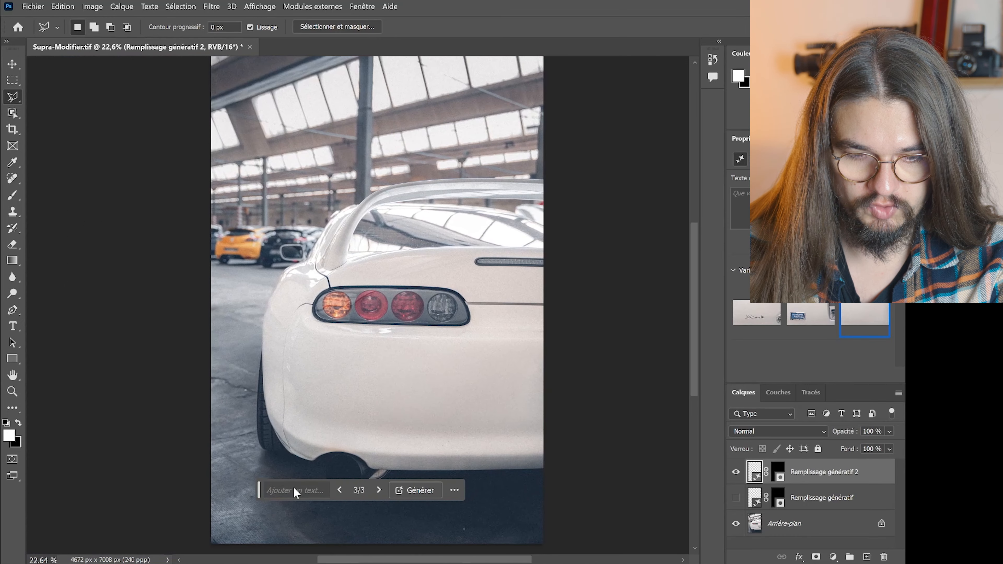
pyautogui.moveTo(259, 490); pyautogui.dragTo(4, 306)
pyautogui.click(735, 472)
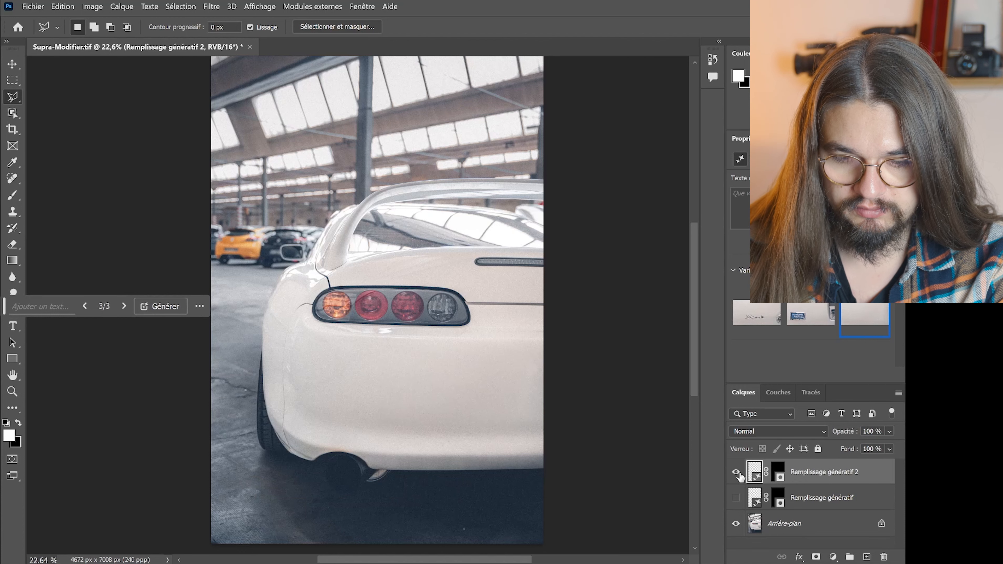
pyautogui.click(735, 498)
# - Compare the two plate removals by repeatedly hiding and showing the second fill layer, leaving it shown
pyautogui.click(736, 472)
pyautogui.click(736, 472)
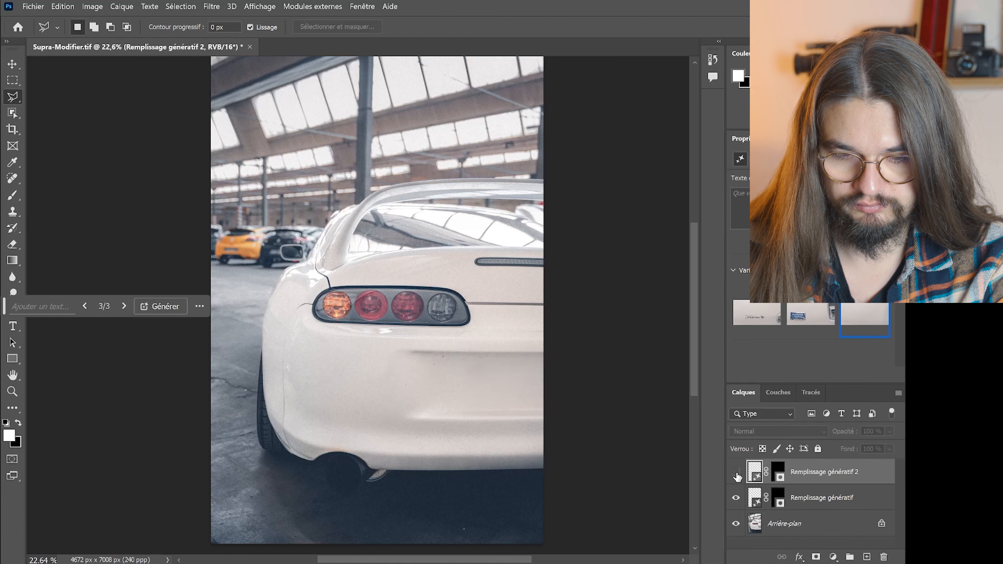
pyautogui.click(736, 473)
pyautogui.click(736, 476)
pyautogui.click(736, 476)
pyautogui.click(737, 476)
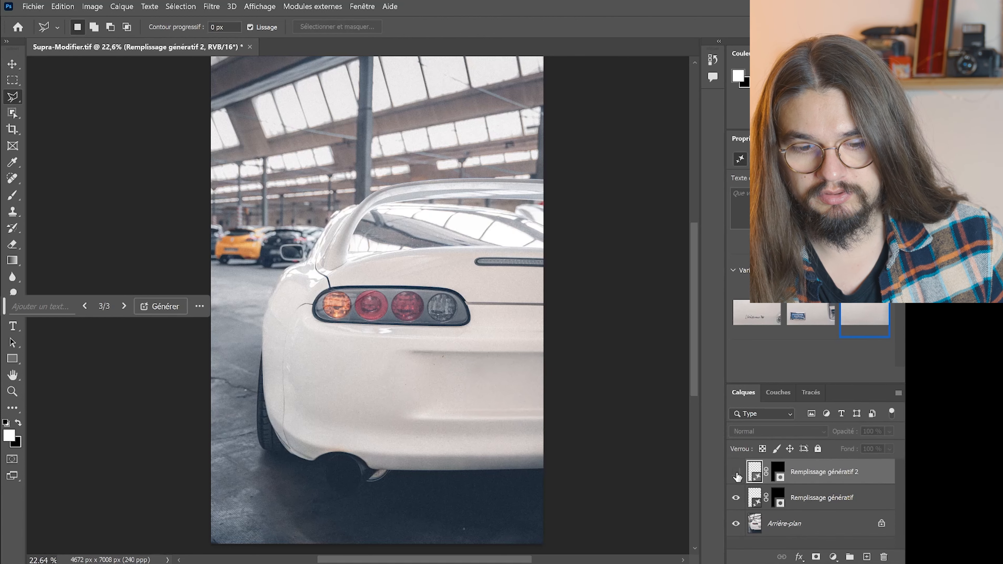
pyautogui.click(736, 476)
pyautogui.click(736, 476)
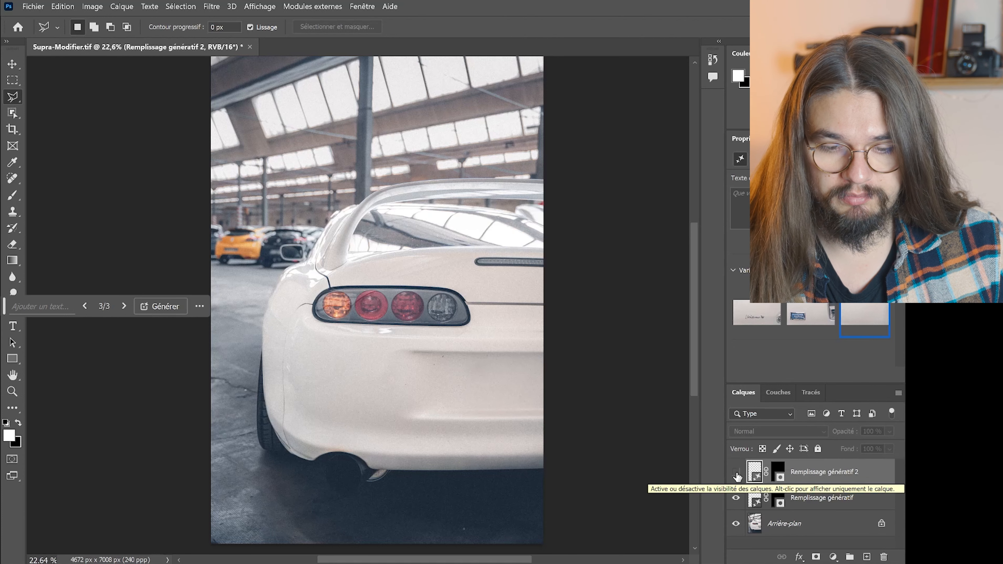
pyautogui.click(737, 476)
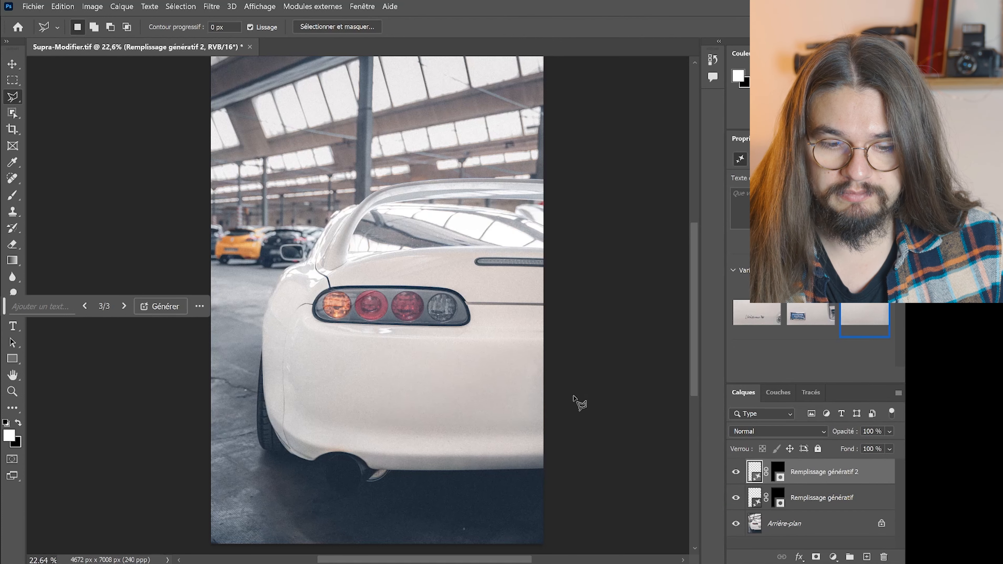
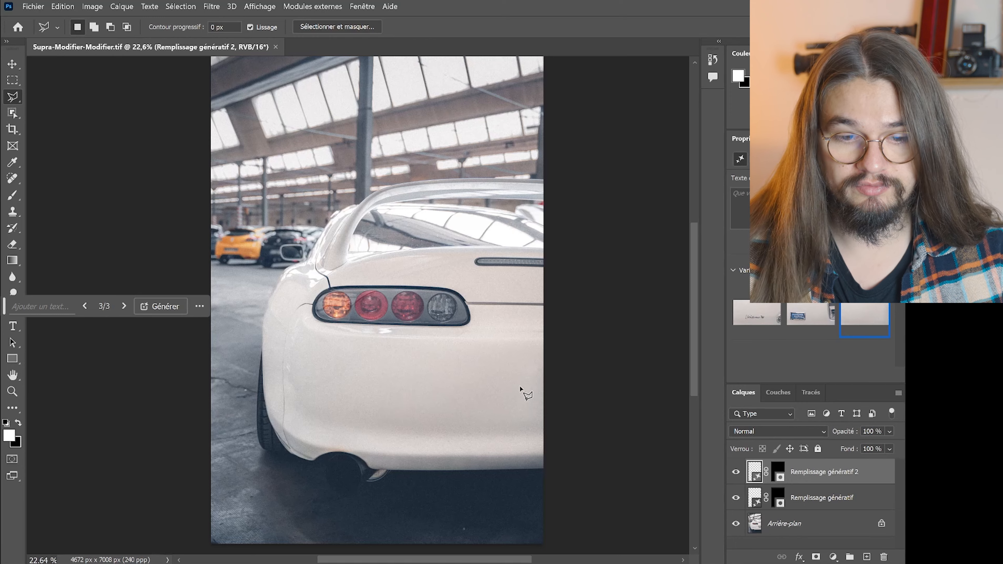
# - Quit Photoshop and view the whole edited Supra photo in Lightroom Classic
pyautogui.hotkey('ctrl', 'q')
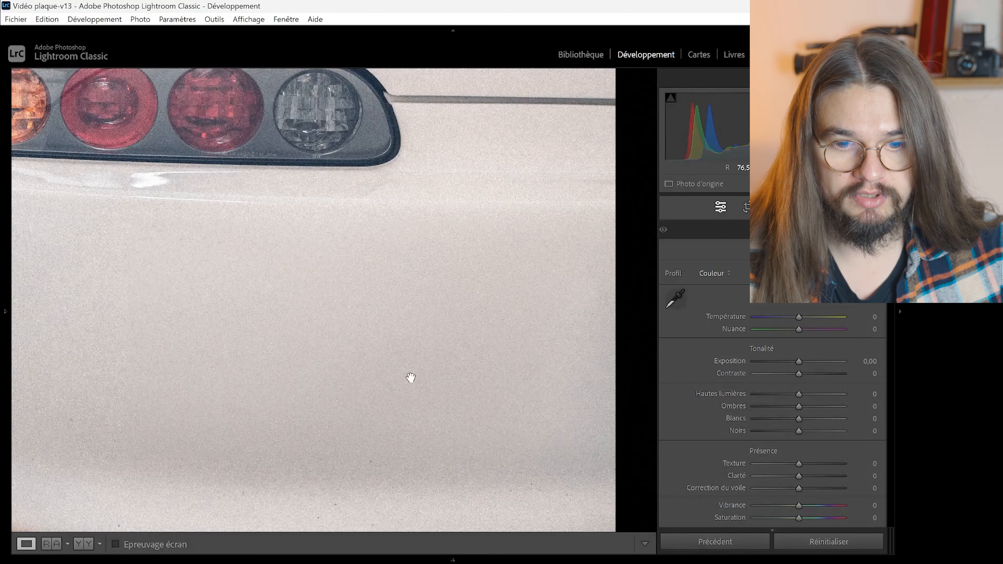
pyautogui.click(416, 389)
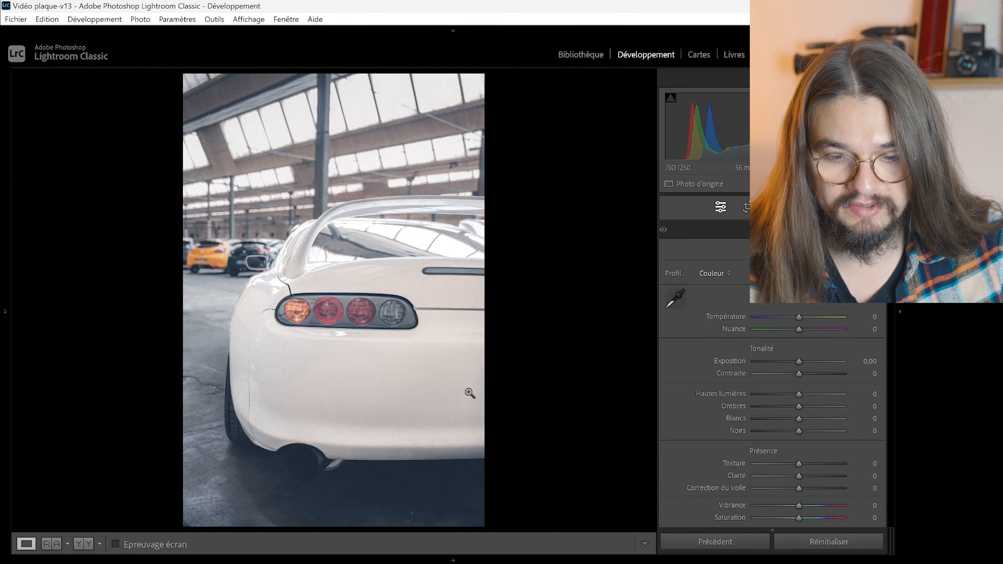
pyautogui.moveTo(506, 553)
# - Select the silver Skyline rear photo and open it for editing in Adobe Photoshop 2024
pyautogui.click(46, 544)
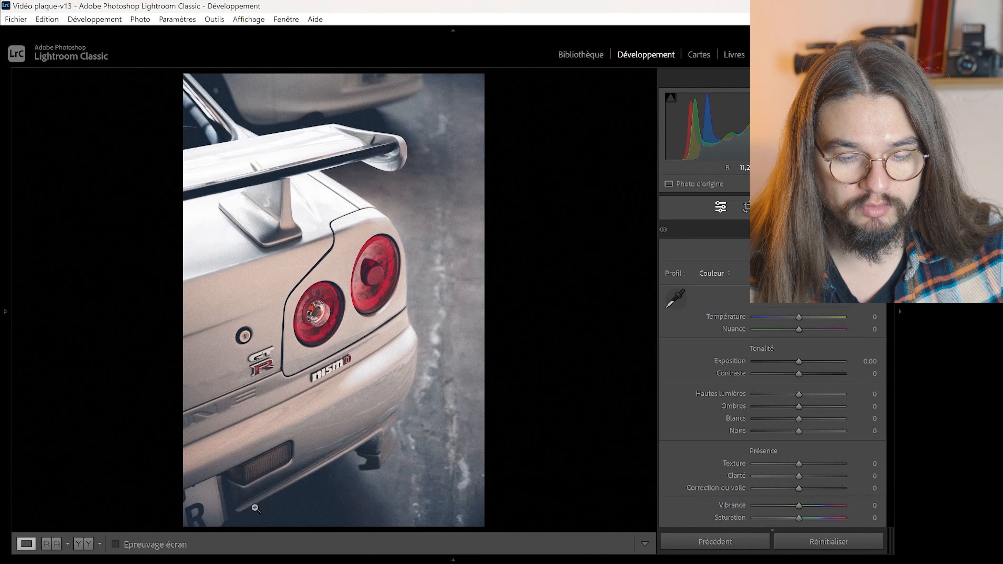
pyautogui.rightClick(255, 508)
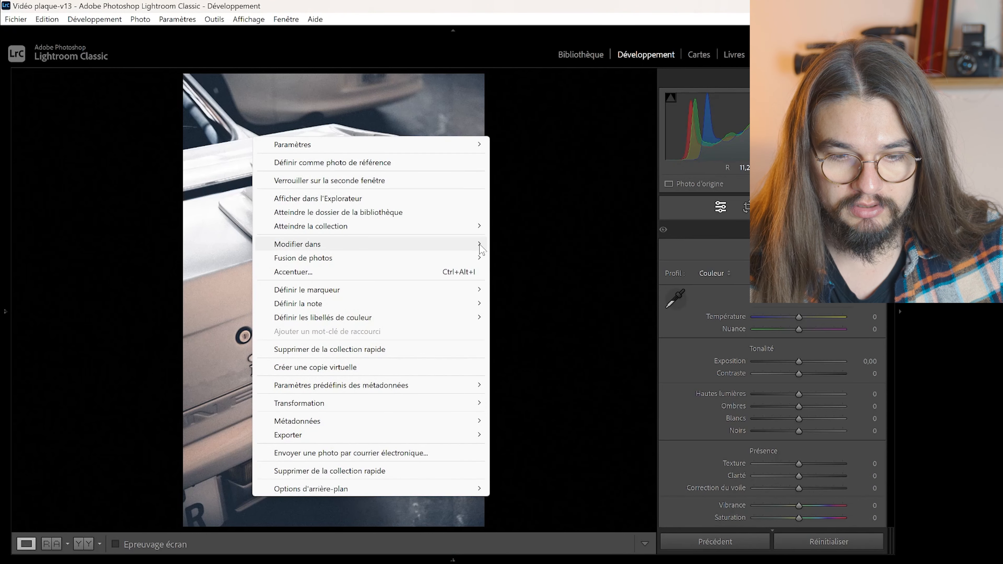
pyautogui.moveTo(479, 246)
pyautogui.click(563, 245)
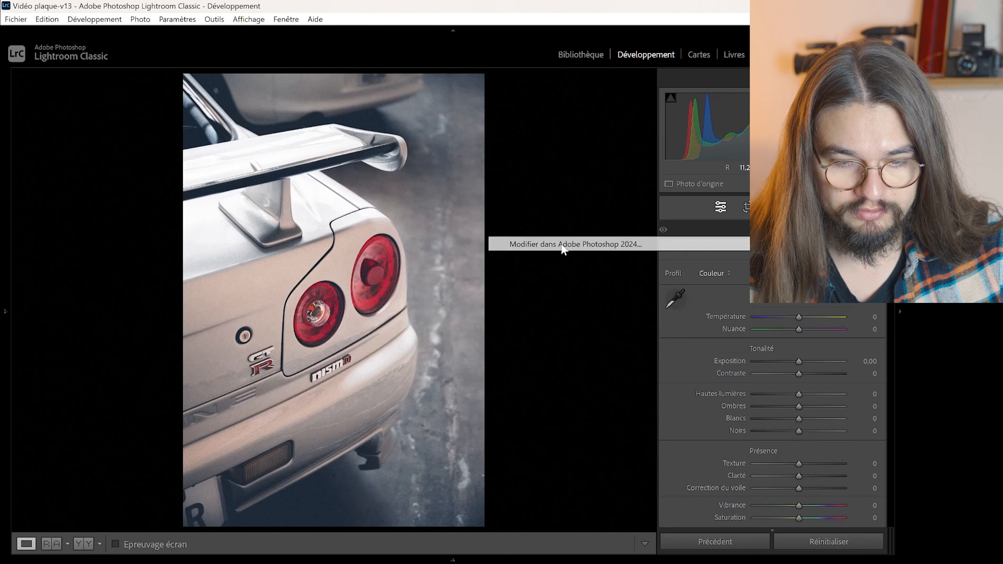
pyautogui.click(495, 336)
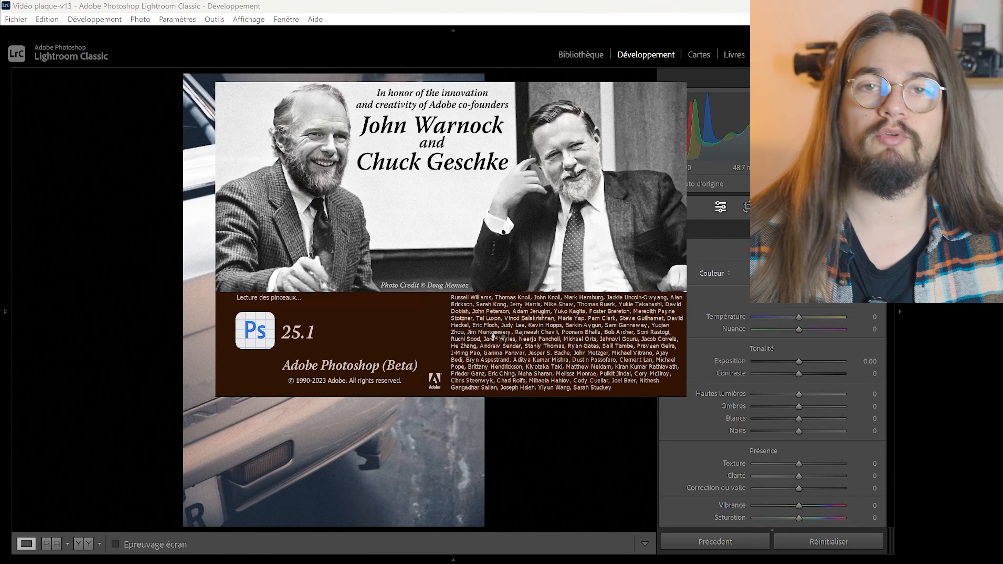
# - Move the floating task bar off the Skyline's plate and outline the visible plate with a closed polygonal lasso selection
pyautogui.scroll(5, 251, 486)
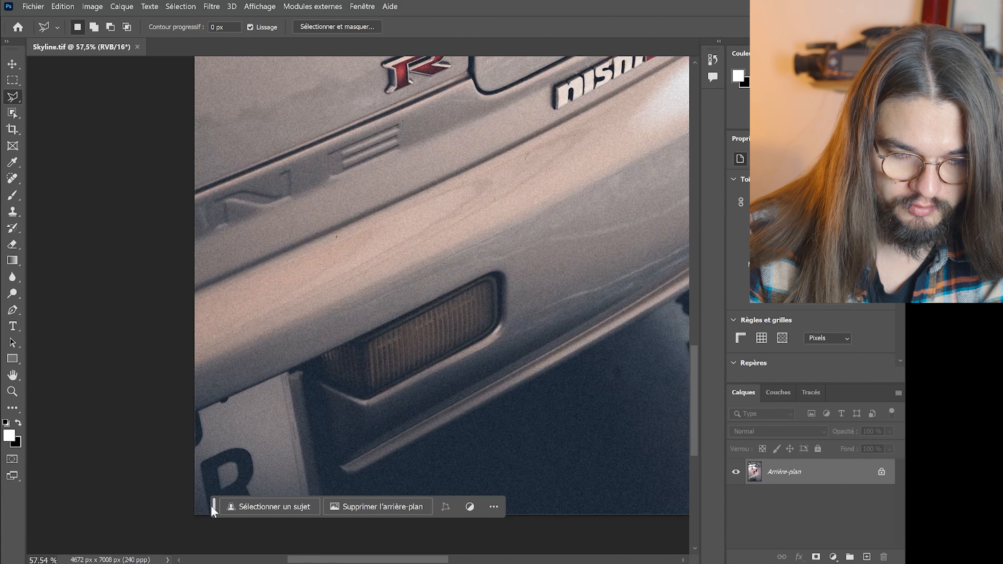
pyautogui.moveTo(213, 507); pyautogui.dragTo(117, 241)
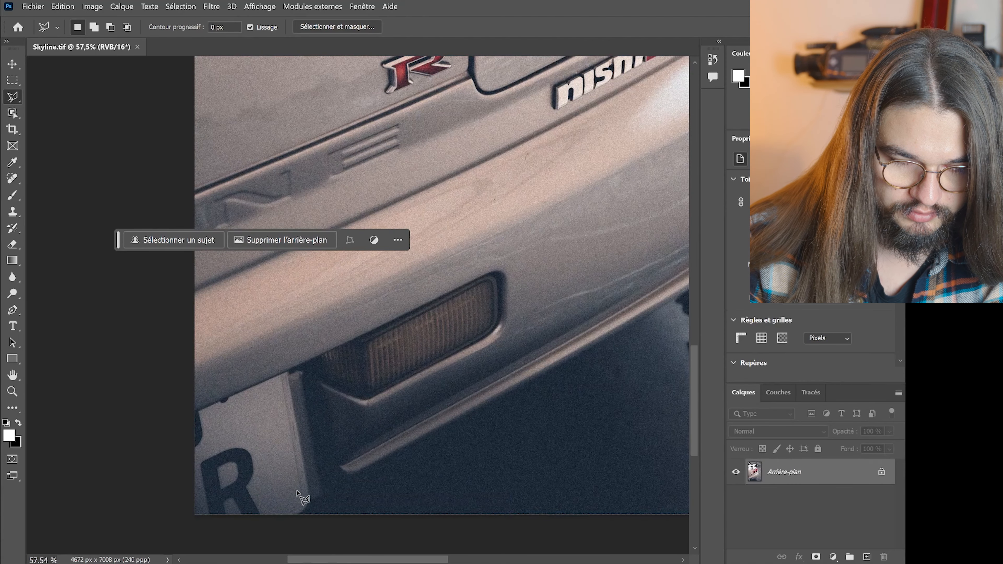
pyautogui.click(307, 521)
pyautogui.click(316, 504)
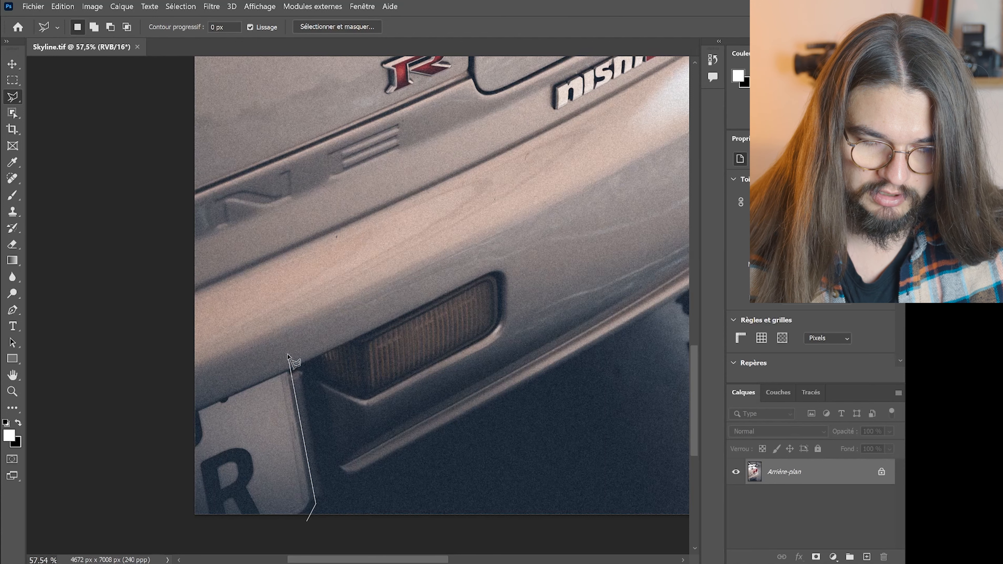
pyautogui.click(288, 362)
pyautogui.click(183, 410)
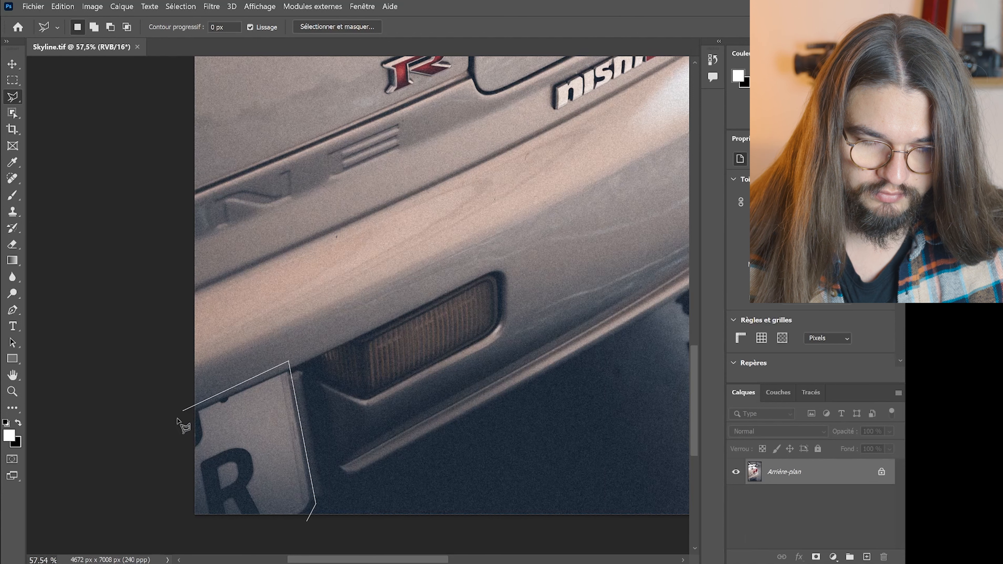
pyautogui.click(185, 520)
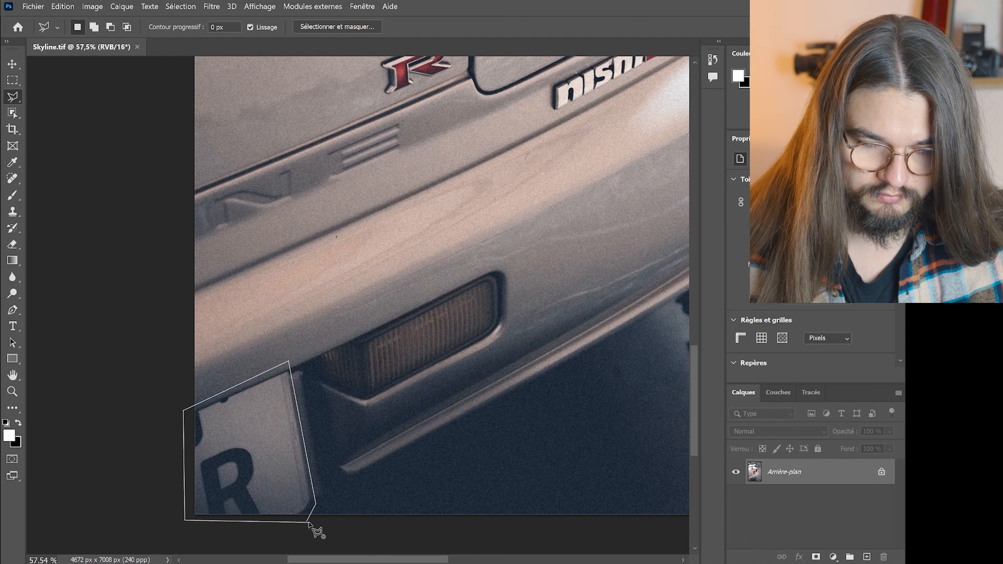
pyautogui.click(306, 522)
# - Run Generative Fill on the Skyline plate selection without a prompt and go through to the third variation
pyautogui.click(193, 533)
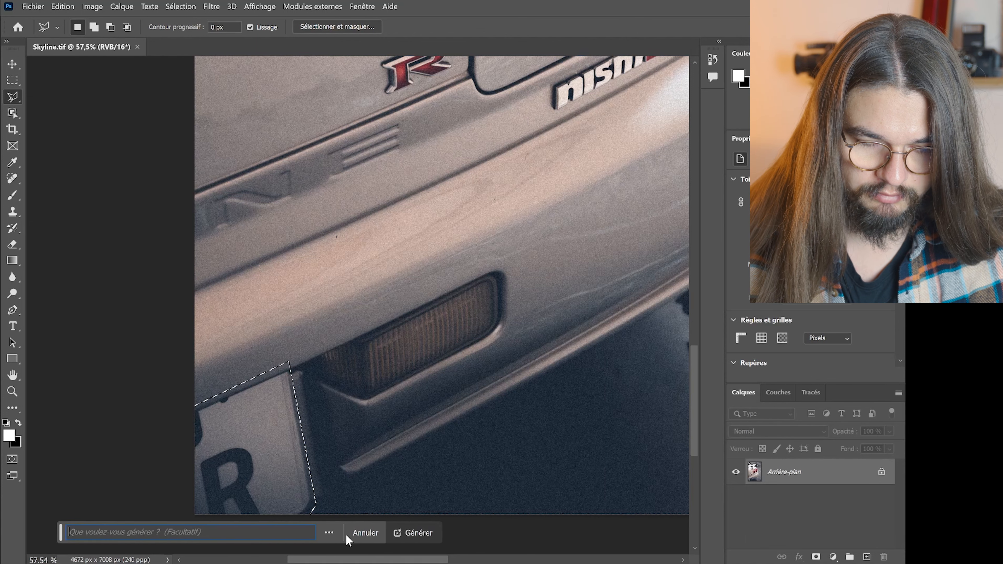
pyautogui.click(396, 532)
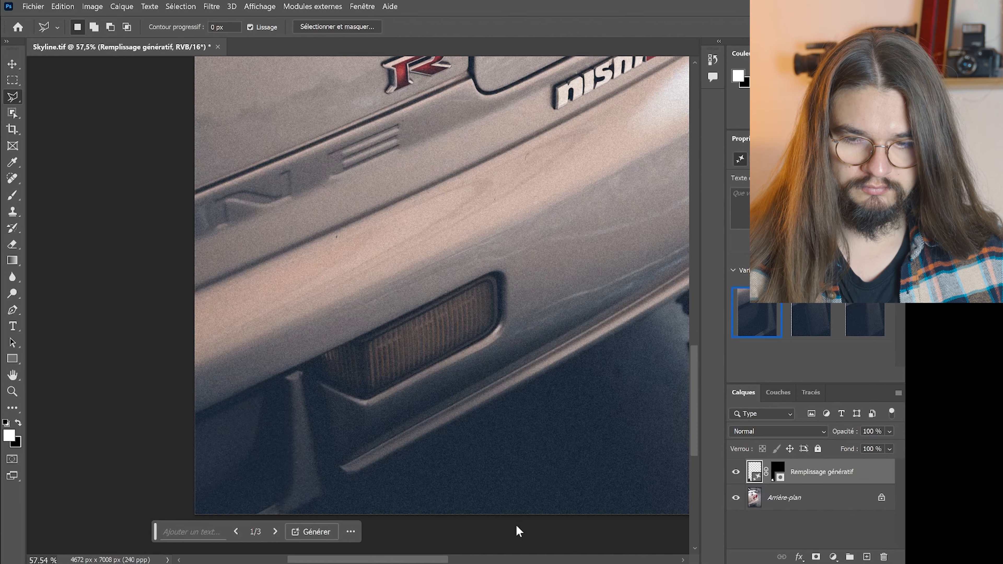
pyautogui.click(273, 533)
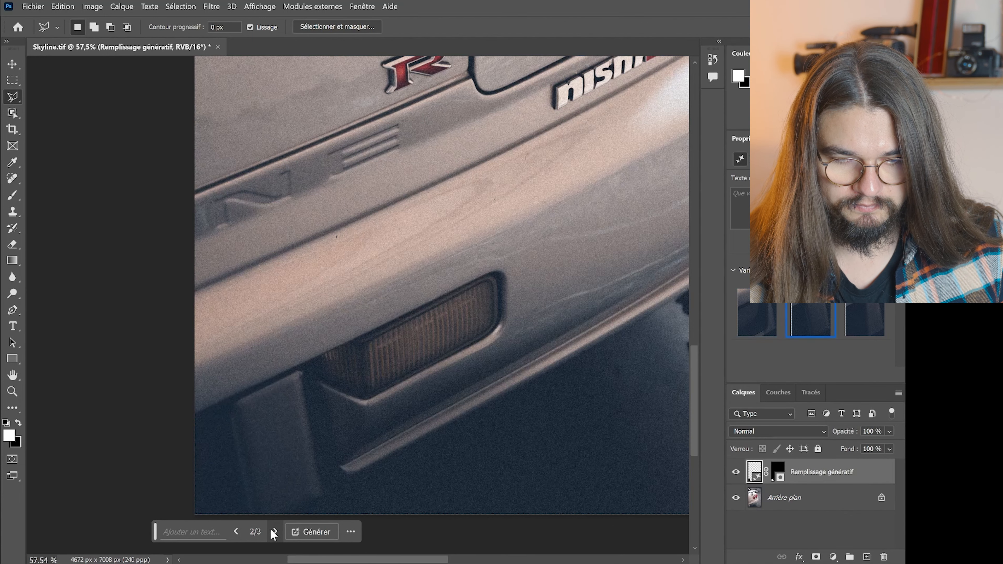
pyautogui.click(273, 533)
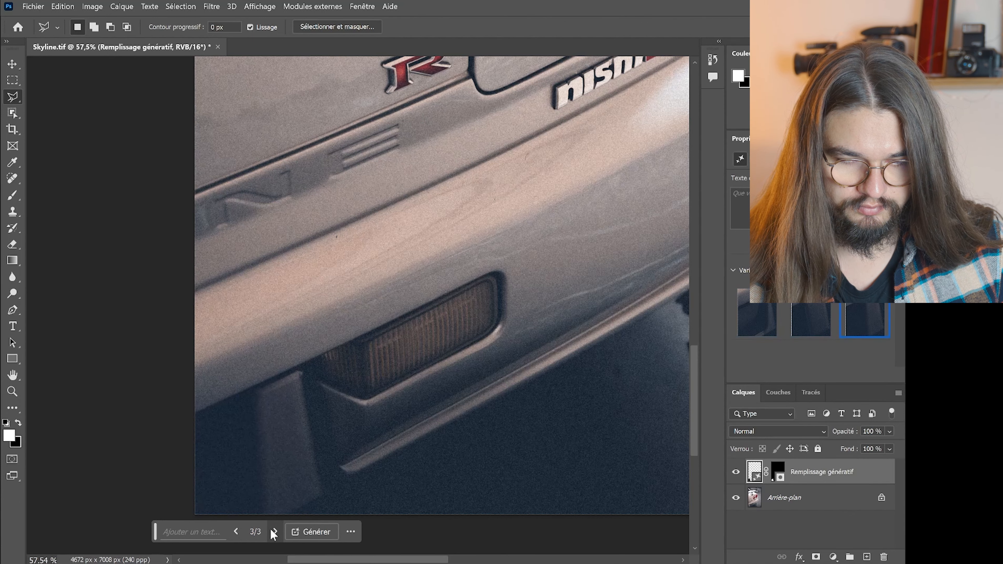
# - Generate another set of plate fill variations, compare them with the earlier ones, and choose the fifth
pyautogui.click(305, 531)
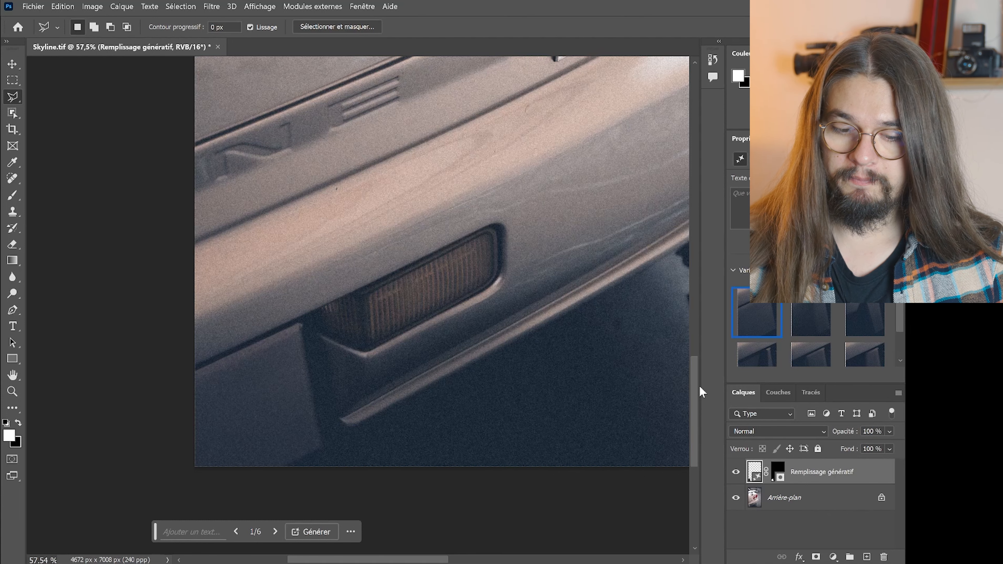
pyautogui.scroll(-2, 810, 347)
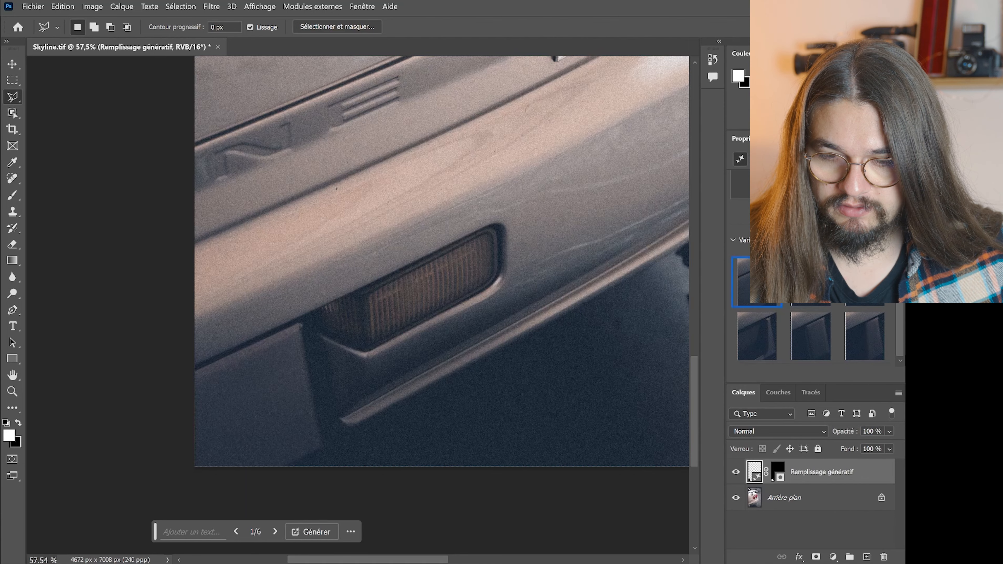
pyautogui.click(825, 346)
pyautogui.click(855, 342)
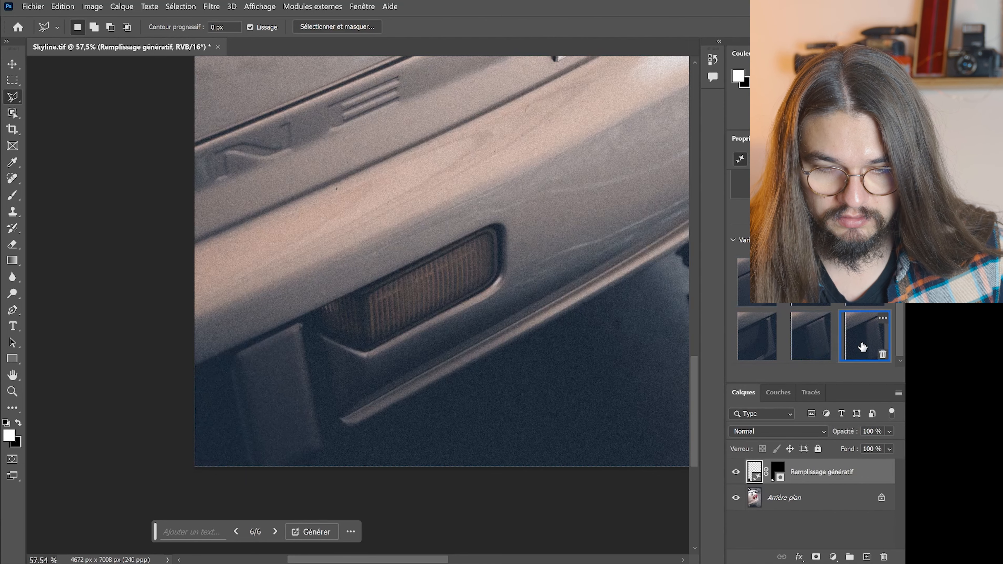
pyautogui.click(820, 343)
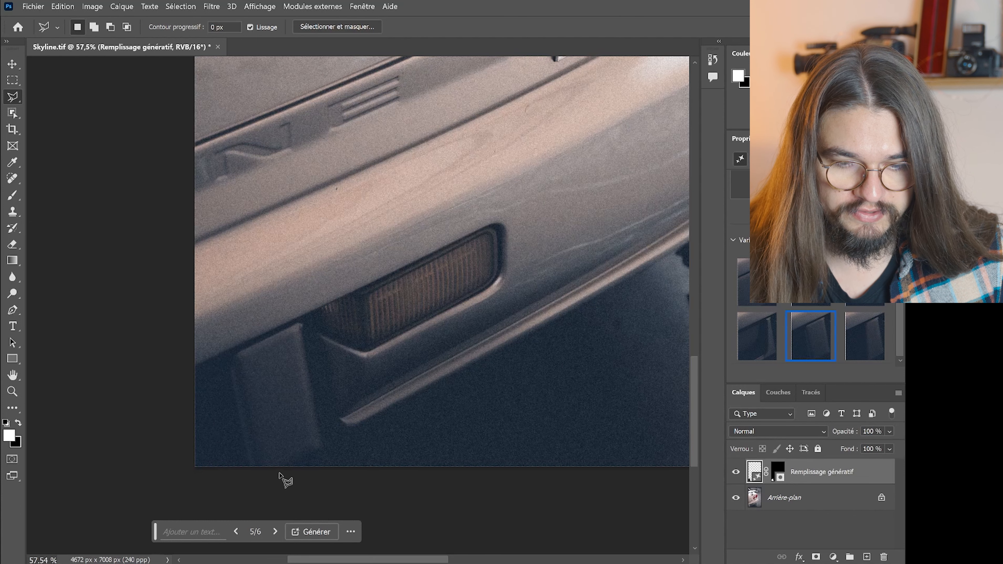
# - Outline the dark area beside the generated vertical panel under the bumper with a closed polygonal lasso selection
pyautogui.click(180, 363)
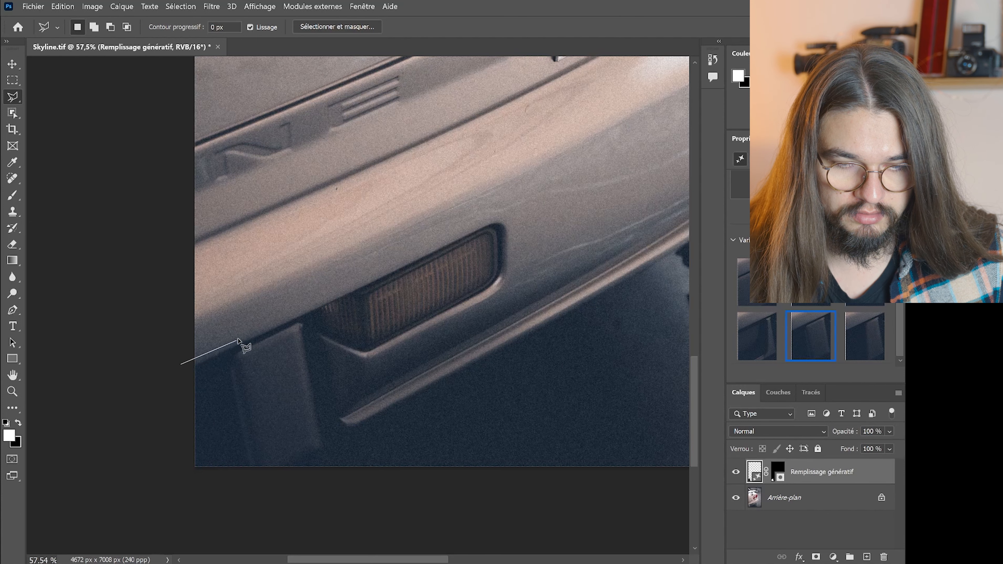
pyautogui.click(248, 332)
pyautogui.click(277, 478)
pyautogui.click(180, 510)
pyautogui.doubleClick(193, 396)
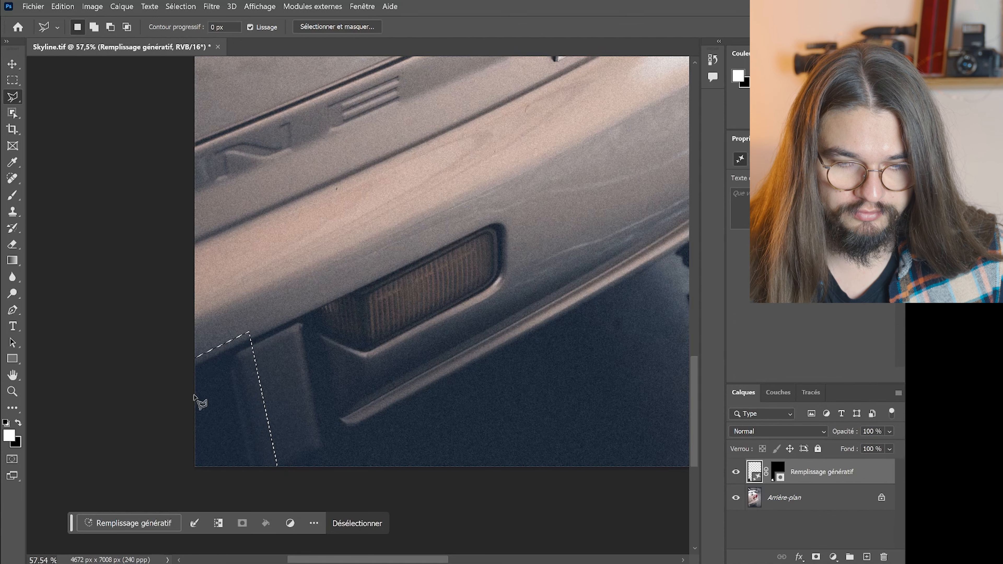
# - Run Generative Fill without a prompt on the dark area under the bumper and check its variations
pyautogui.click(141, 525)
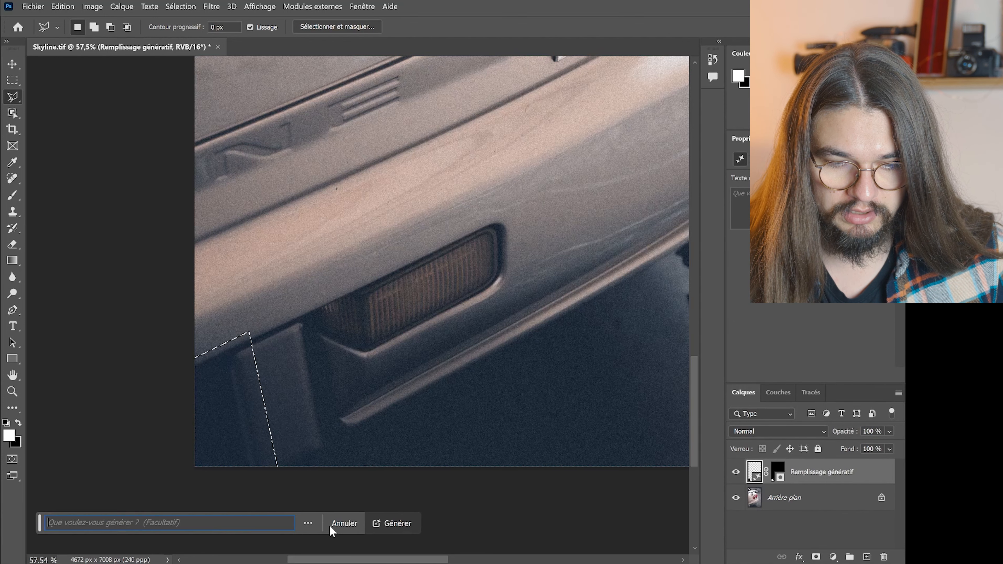
pyautogui.click(392, 524)
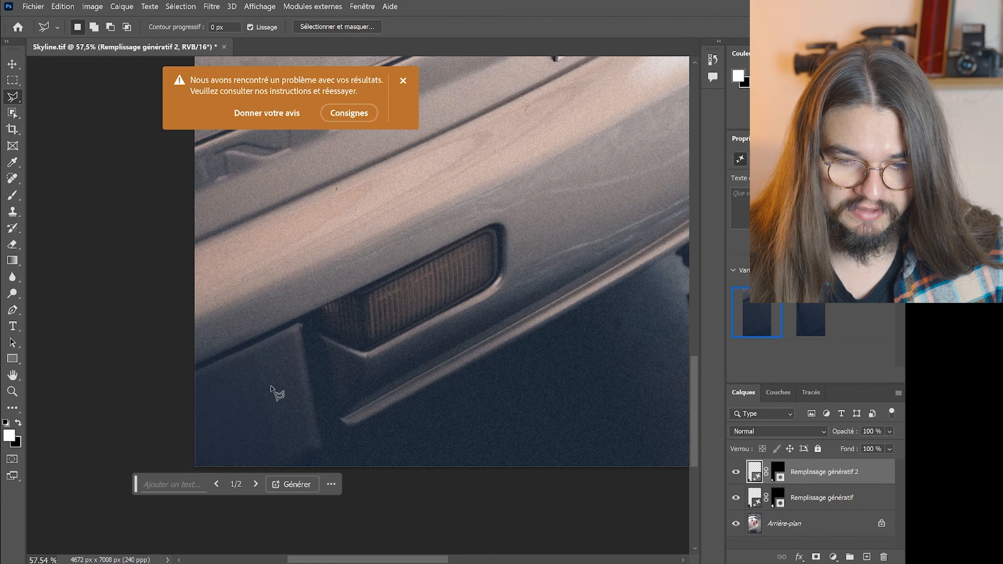
pyautogui.click(255, 484)
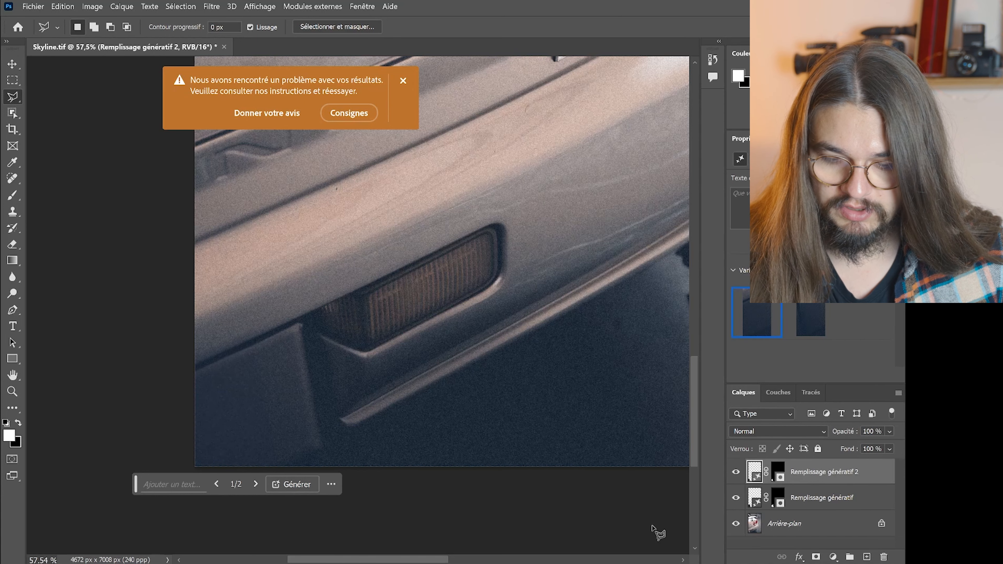
# - Delete the second fill layer and switch the remaining plate fill to its first variation
pyautogui.press('Delete')
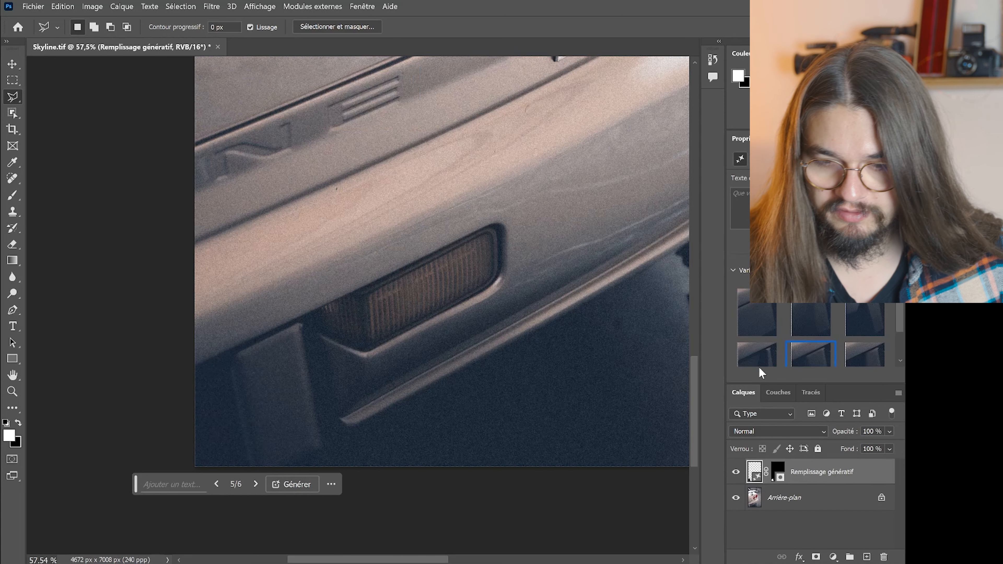
pyautogui.click(757, 324)
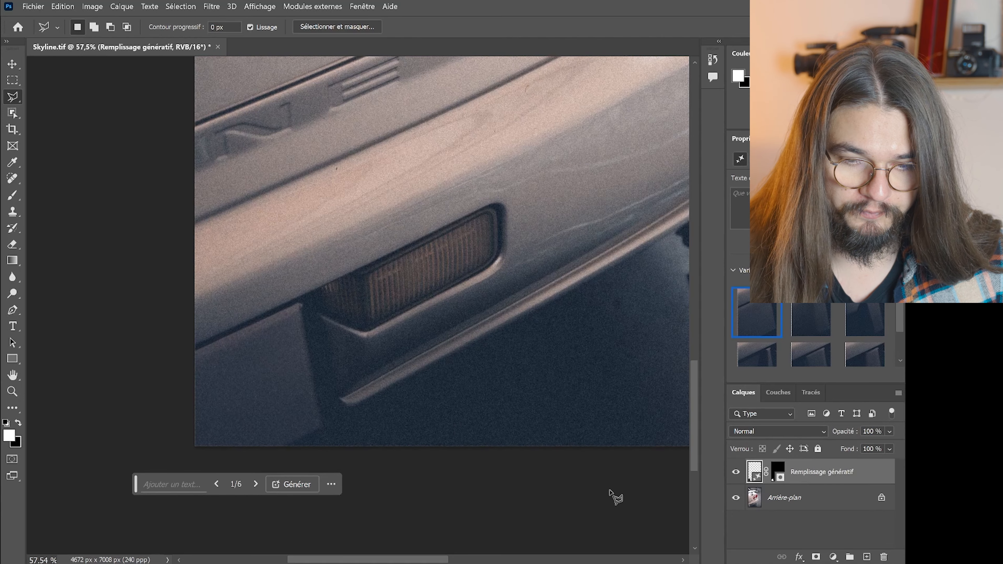
# - Hide the fill layer and outline a larger area covering the plate, part of the fog lamp and the lower bumper edge with the polygonal lasso
pyautogui.click(736, 472)
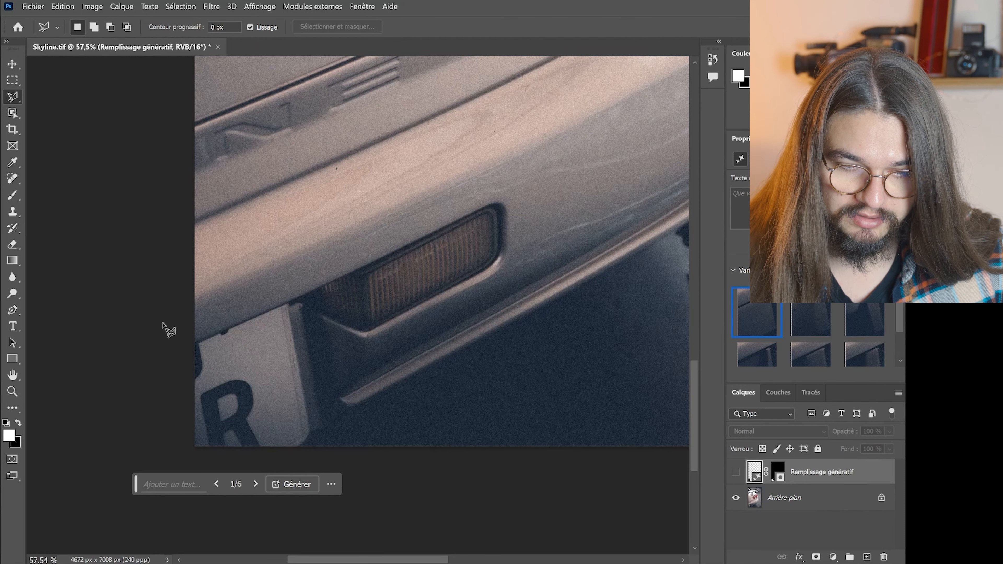
pyautogui.click(183, 338)
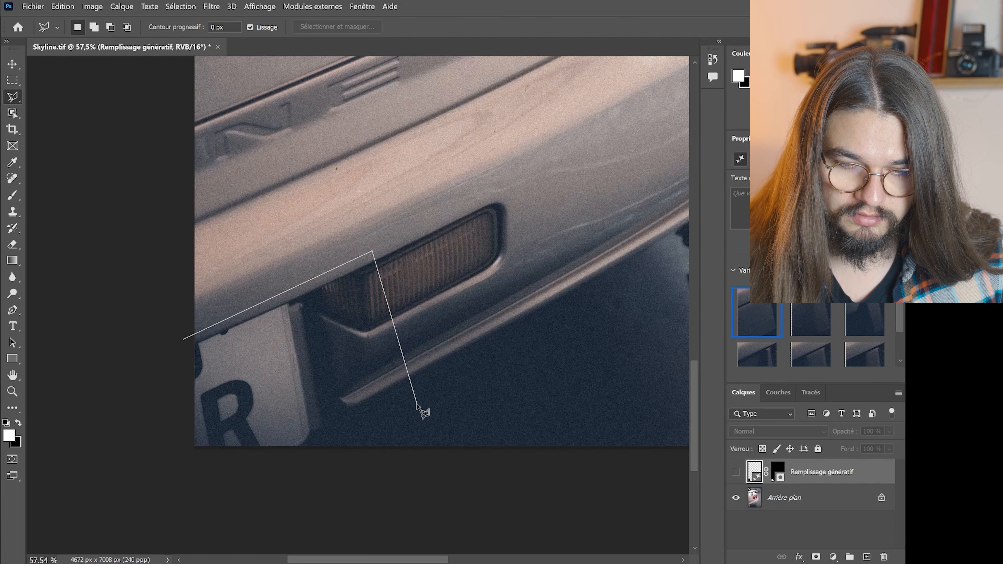
pyautogui.click(413, 397)
pyautogui.click(303, 453)
pyautogui.click(174, 462)
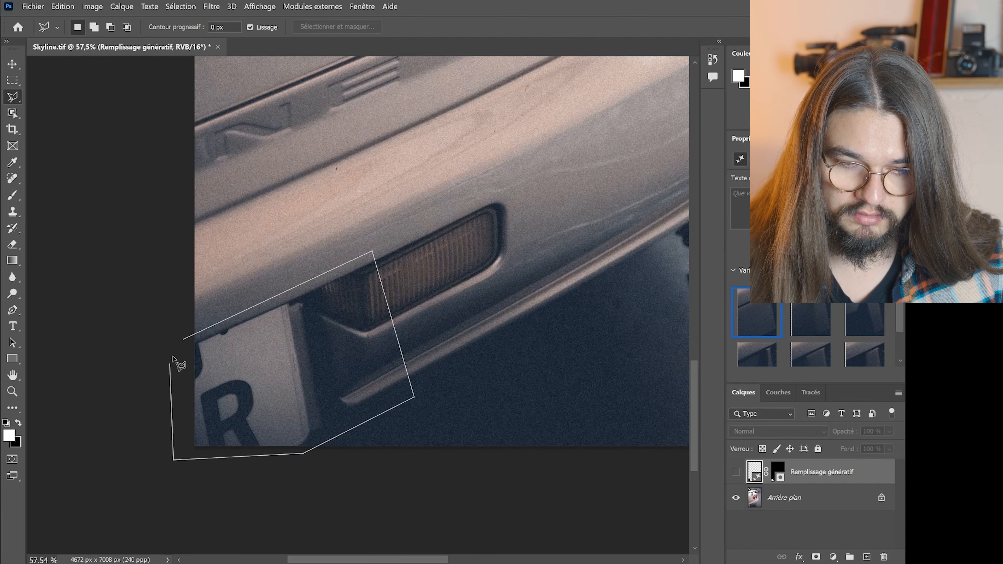
pyautogui.click(183, 339)
# - Run Generative Fill without a prompt on the enlarged selection and inspect the first variation against the whole rear bumper
pyautogui.click(229, 487)
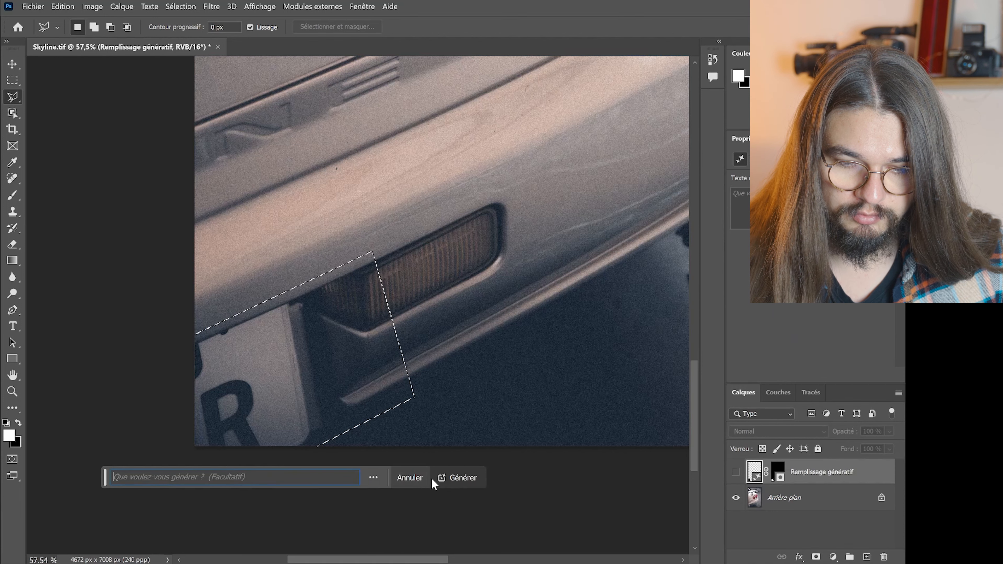
pyautogui.click(454, 477)
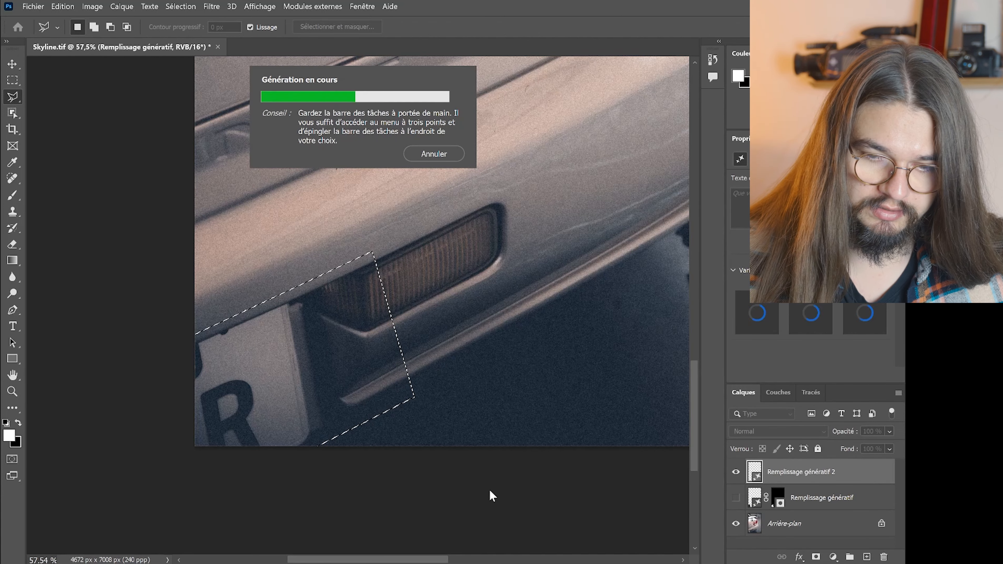
pyautogui.scroll(1, 399, 468)
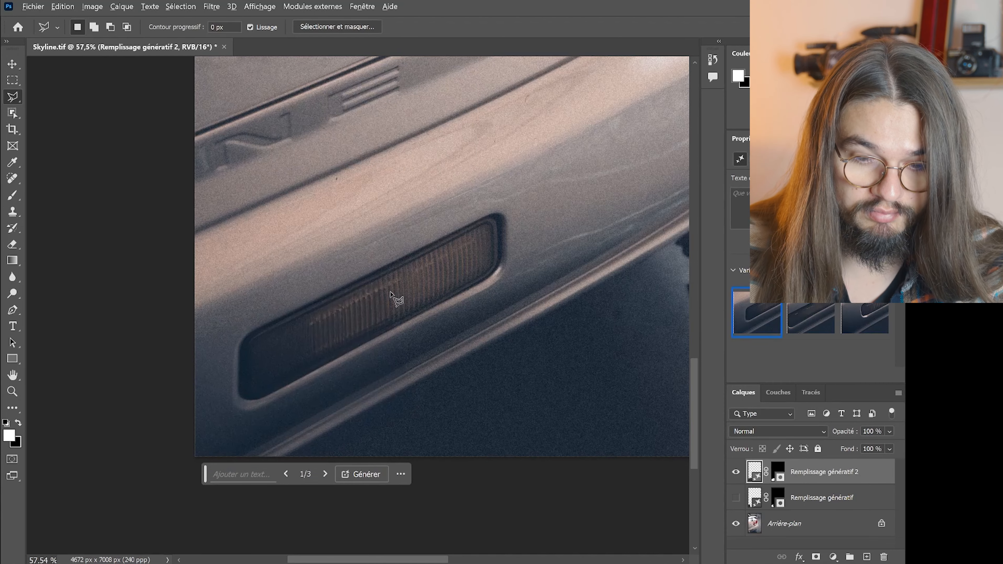
pyautogui.scroll(-2, 423, 325)
pyautogui.scroll(-2, 424, 325)
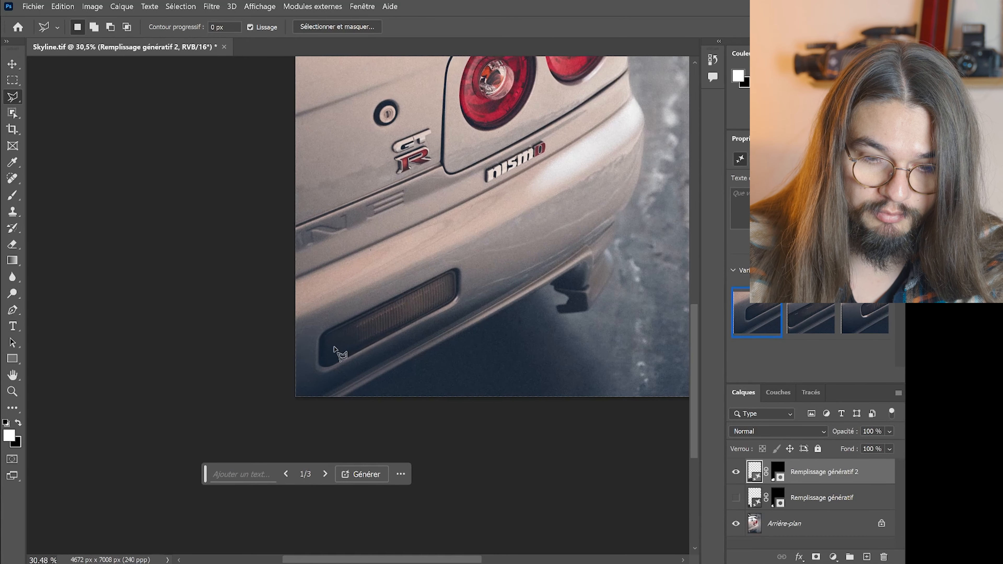
pyautogui.scroll(2, 442, 337)
pyautogui.scroll(-2, 450, 341)
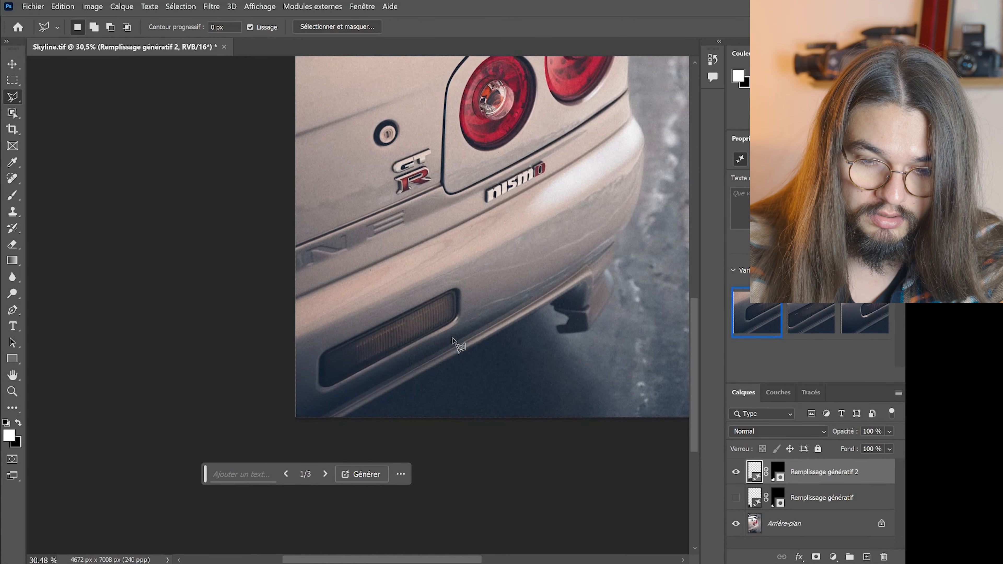
# - Outline the whole fog lamp in the rear bumper with the polygonal lasso, leaving a narrow margin around it
pyautogui.scroll(1, 382, 387)
pyautogui.scroll(2, 382, 387)
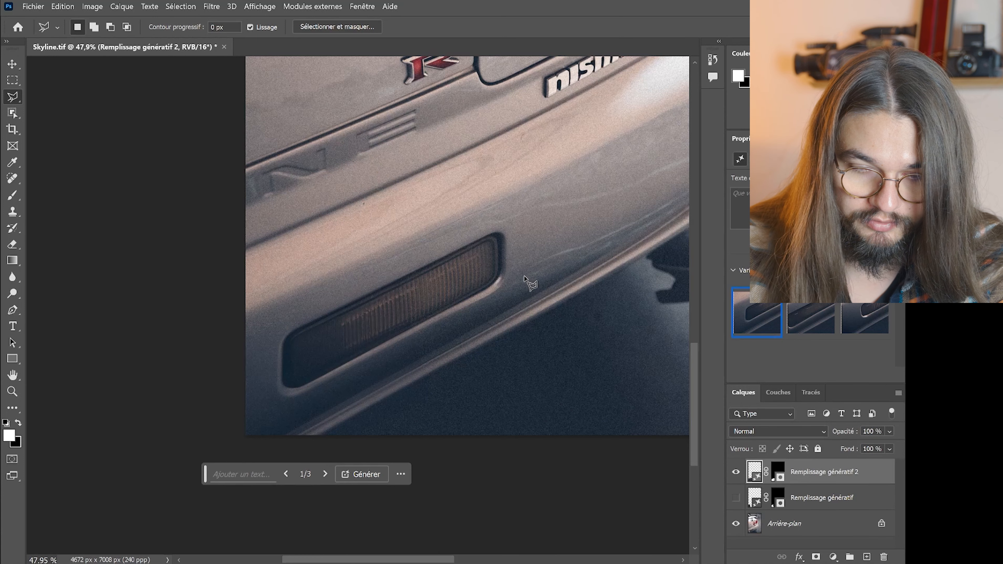
pyautogui.click(513, 285)
pyautogui.click(513, 218)
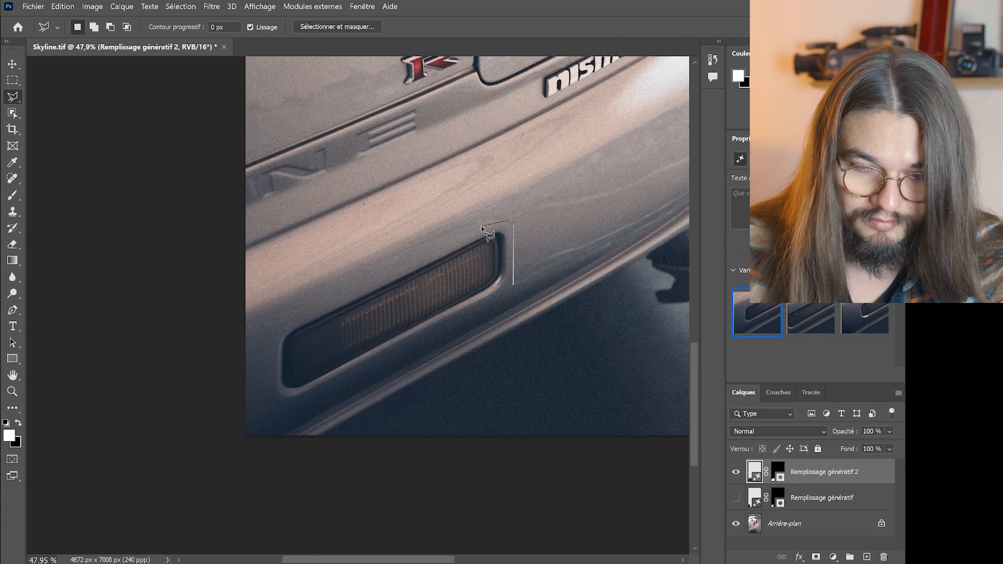
pyautogui.click(268, 336)
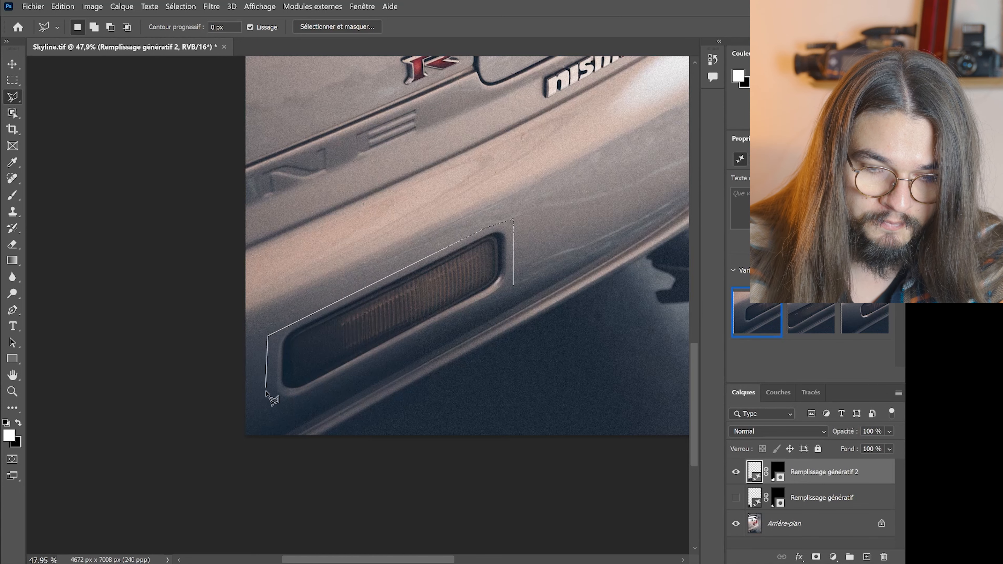
pyautogui.click(267, 403)
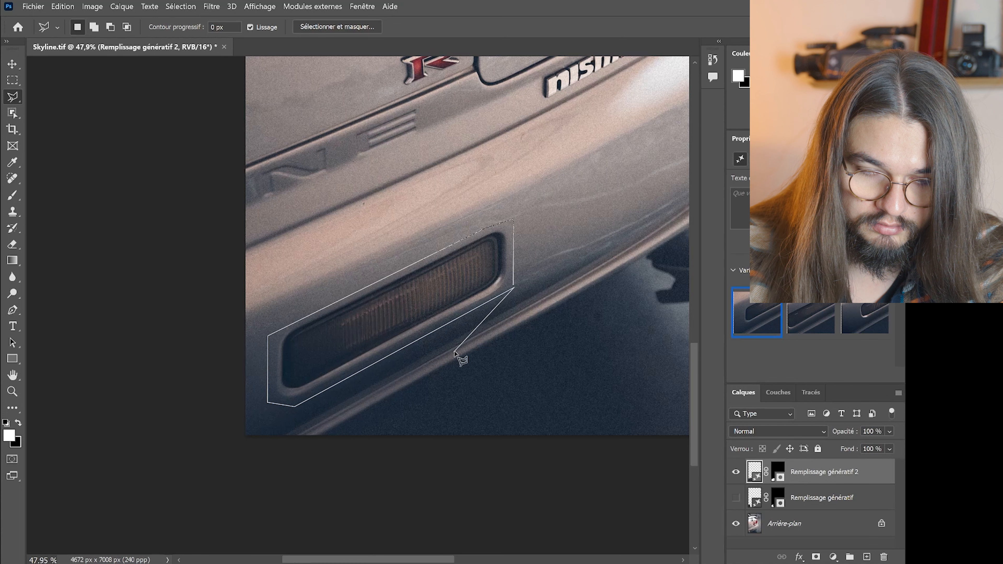
pyautogui.click(513, 285)
# - Run Generative Fill without a prompt on the fog lamp selection and inspect the first variation against the rear bumper
pyautogui.click(300, 421)
pyautogui.click(496, 418)
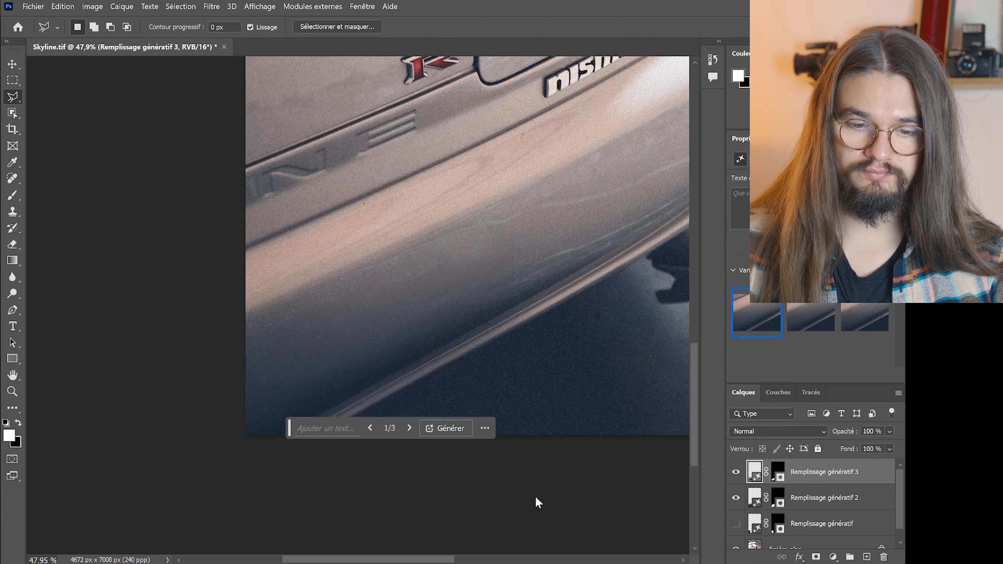
pyautogui.scroll(-6, 534, 282)
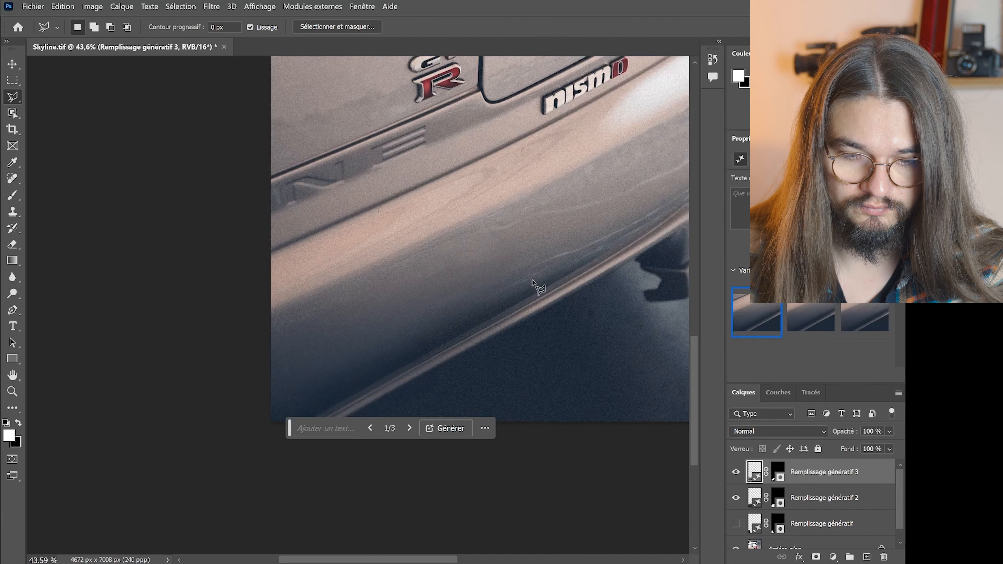
pyautogui.moveTo(442, 562); pyautogui.dragTo(486, 562)
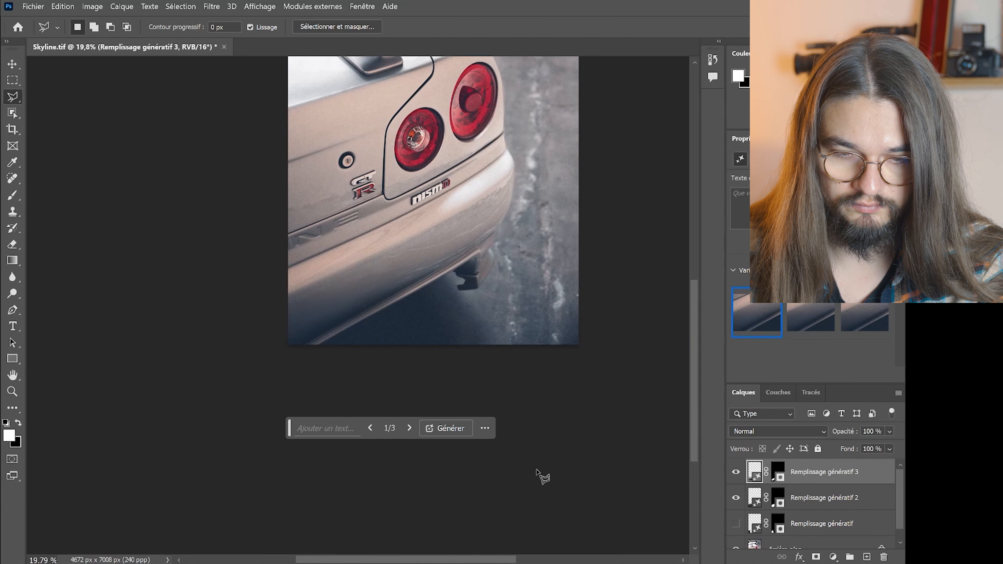
pyautogui.scroll(3, 541, 476)
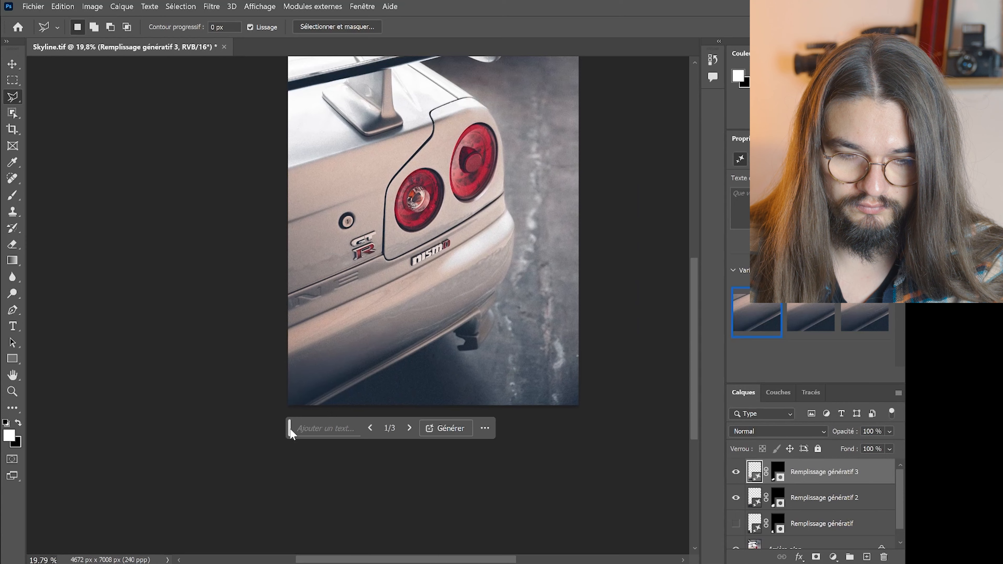
# - Move the contextual task bar off the photo onto the empty canvas beside it and view the whole image
pyautogui.moveTo(290, 431); pyautogui.dragTo(278, 502)
pyautogui.scroll(3, 459, 443)
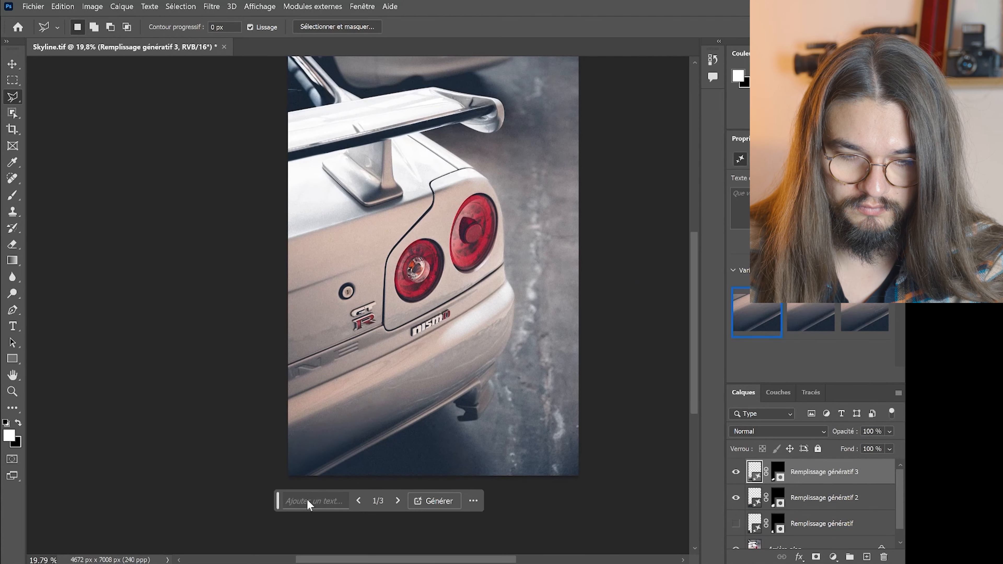
pyautogui.moveTo(276, 500); pyautogui.dragTo(29, 305)
pyautogui.scroll(1, 265, 428)
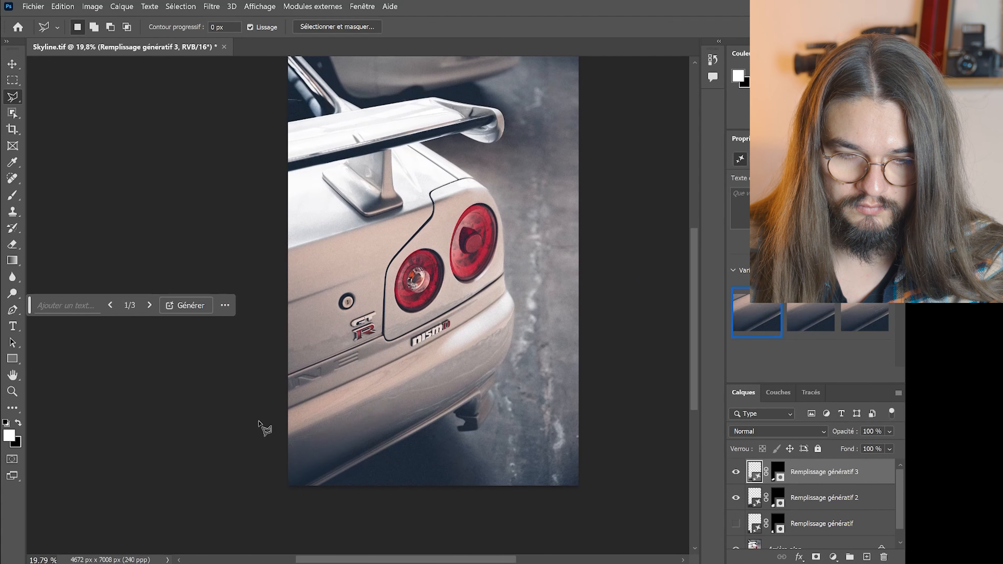
pyautogui.scroll(1, 259, 422)
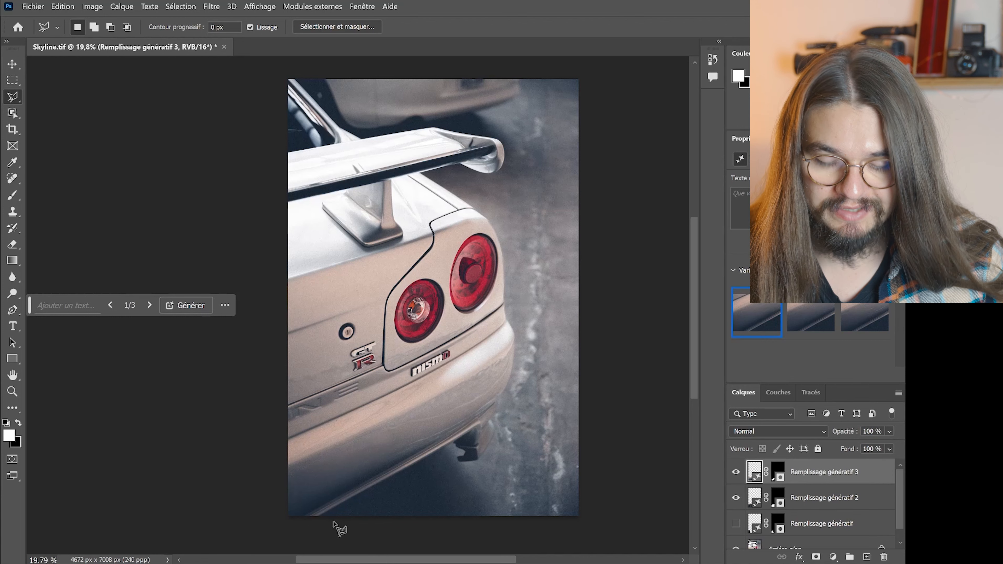
# - Hide the Remplissage génératif 3 and Remplissage génératif 2 layers and show the original Remplissage génératif layer for comparison
pyautogui.click(736, 472)
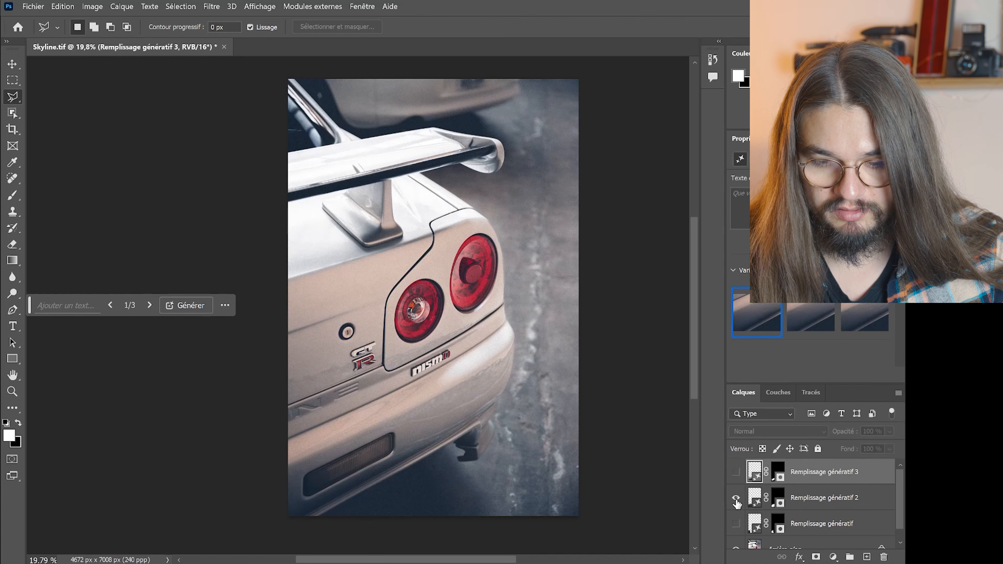
pyautogui.click(735, 498)
pyautogui.scroll(-1, 737, 504)
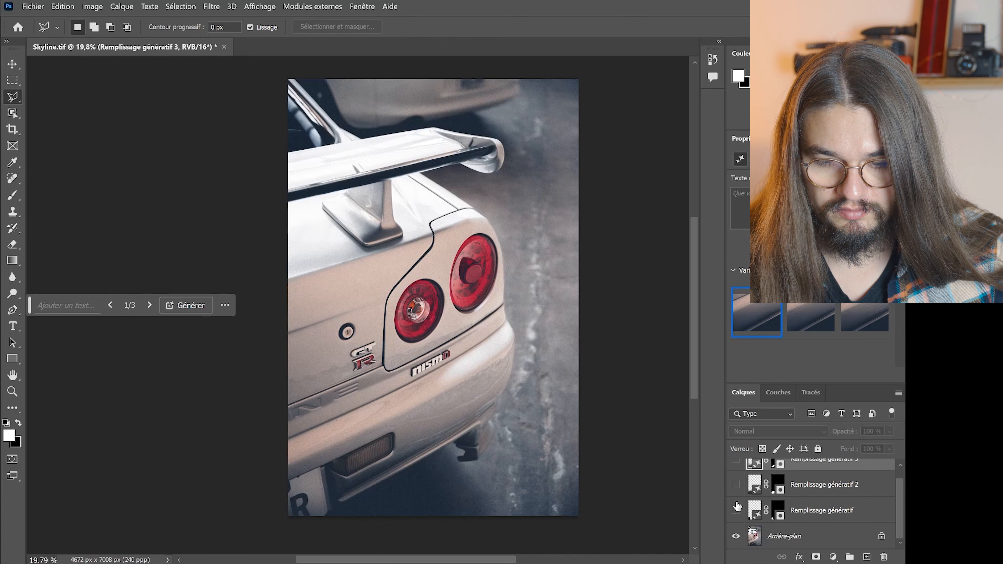
pyautogui.click(736, 508)
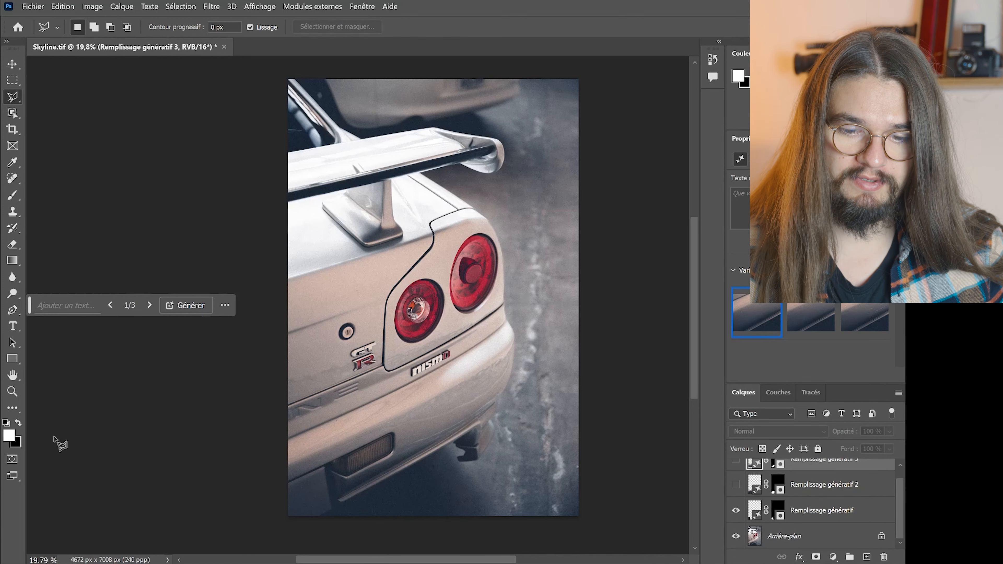